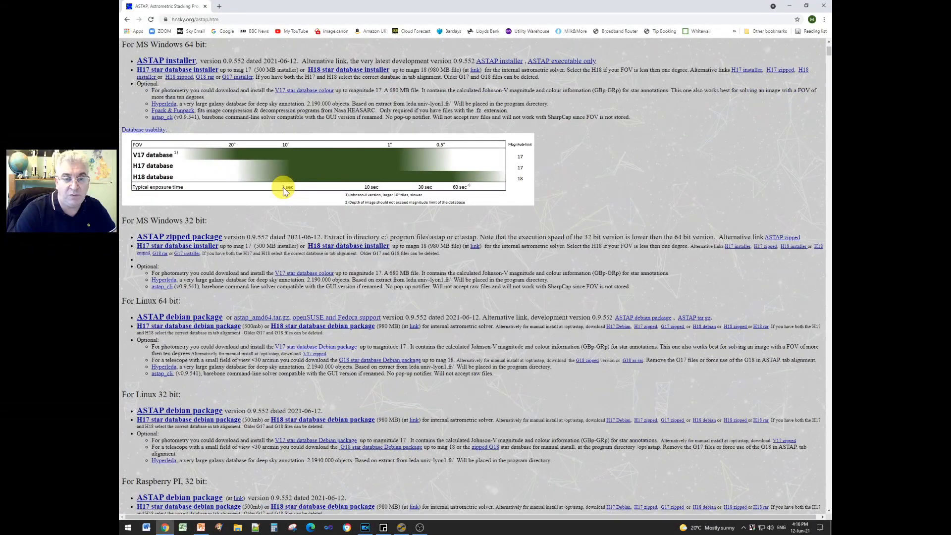
- Download astap_setup.exe (13.5 MB) from the 'ASTAP installer' link for MS Windows 64 bit
scroll(284, 190, up, 2)
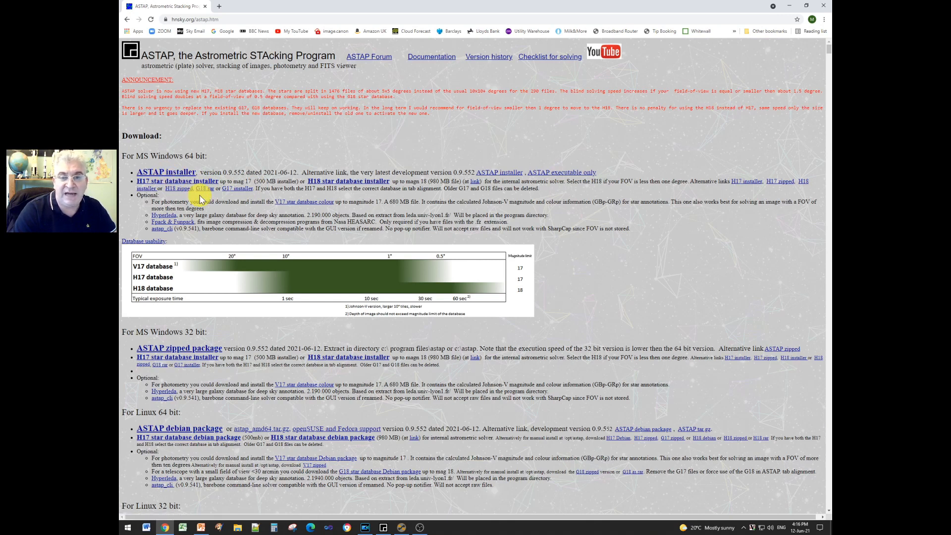
click(167, 175)
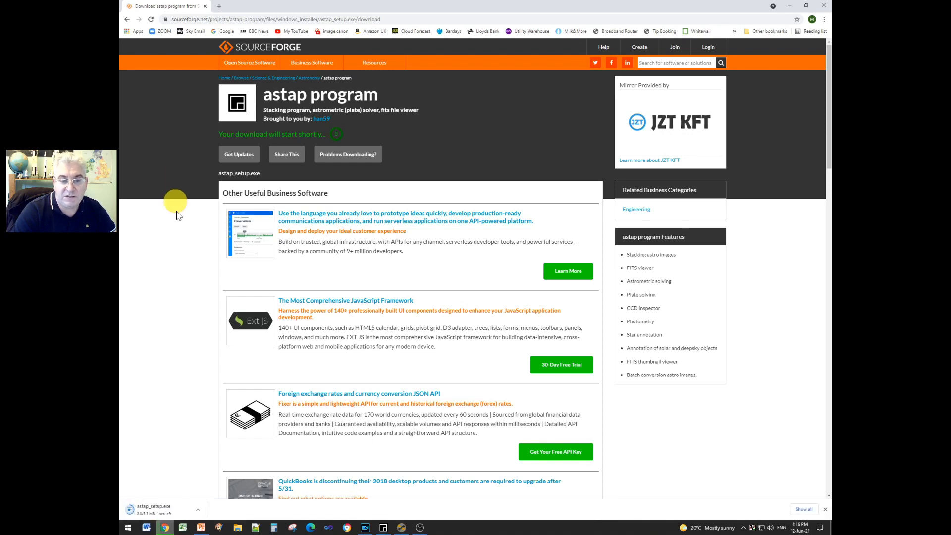
- Launch the downloaded astap_setup.exe, running it anyway past the unrecognised-app warning
click(198, 511)
click(223, 469)
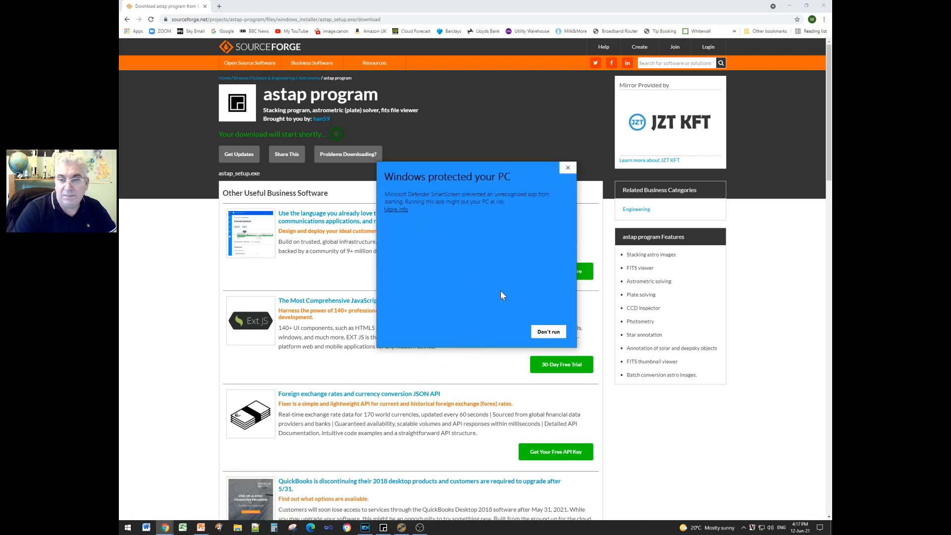
click(396, 210)
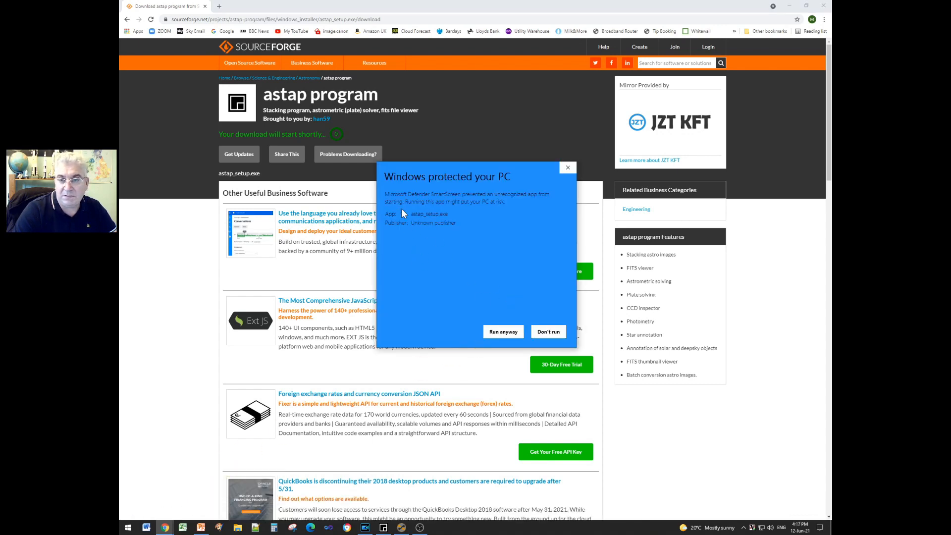
click(502, 330)
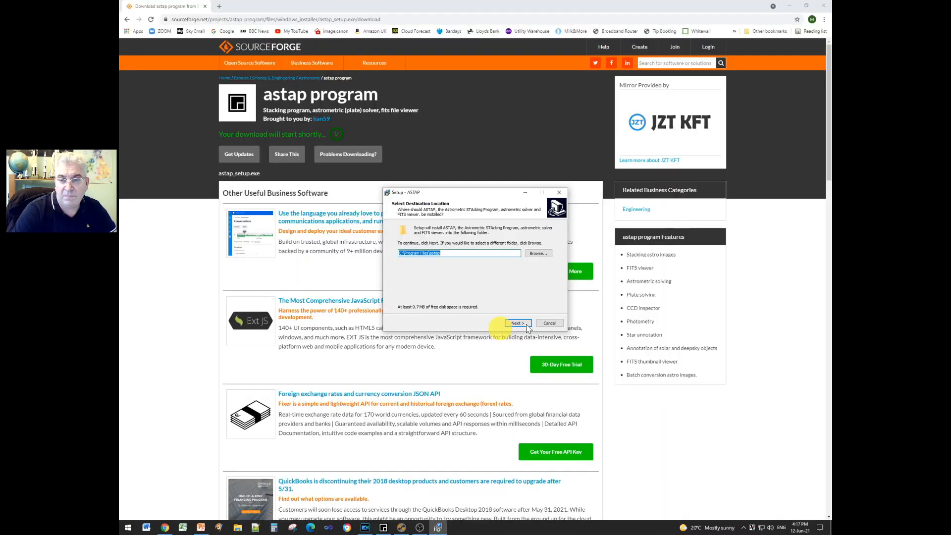
- Install into the existing C:\Program Files\astap folder with default options, with Launch unticked
click(518, 323)
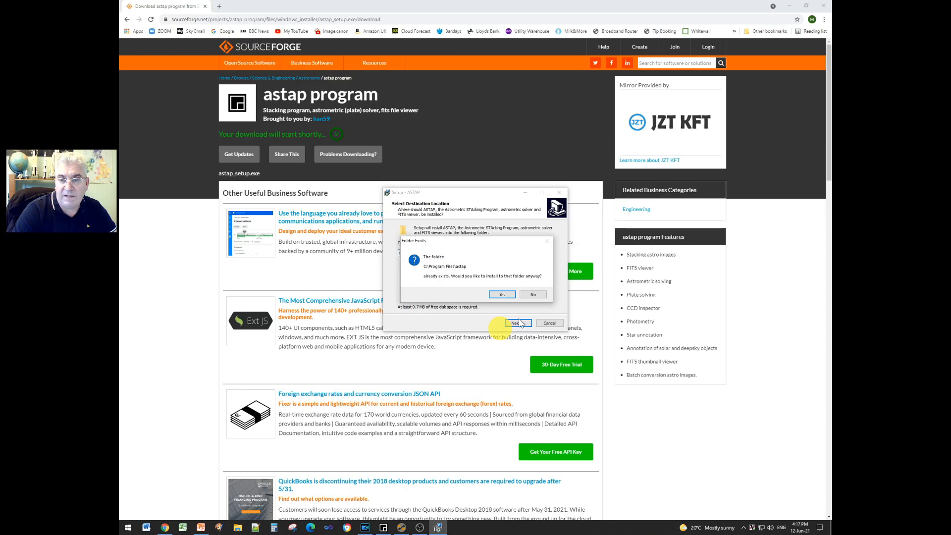
click(502, 295)
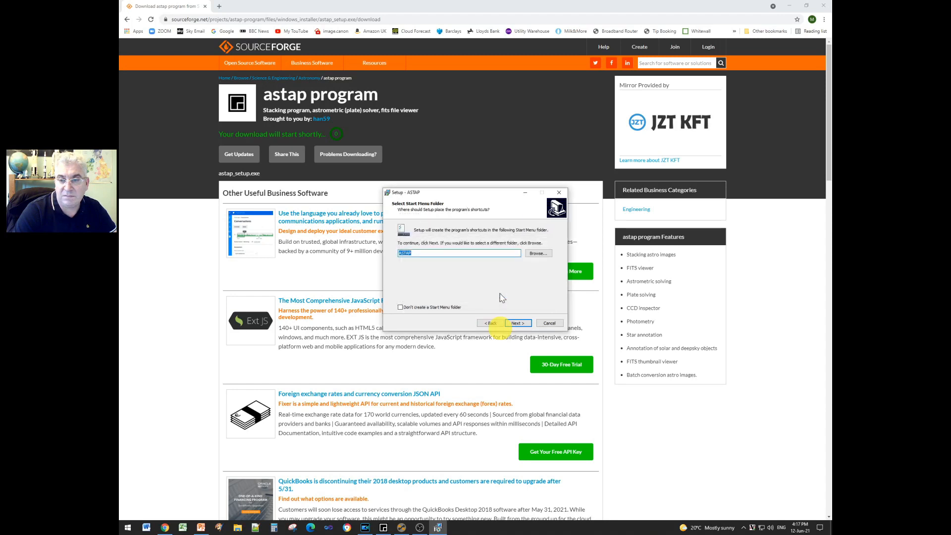
click(517, 323)
click(518, 323)
click(518, 323)
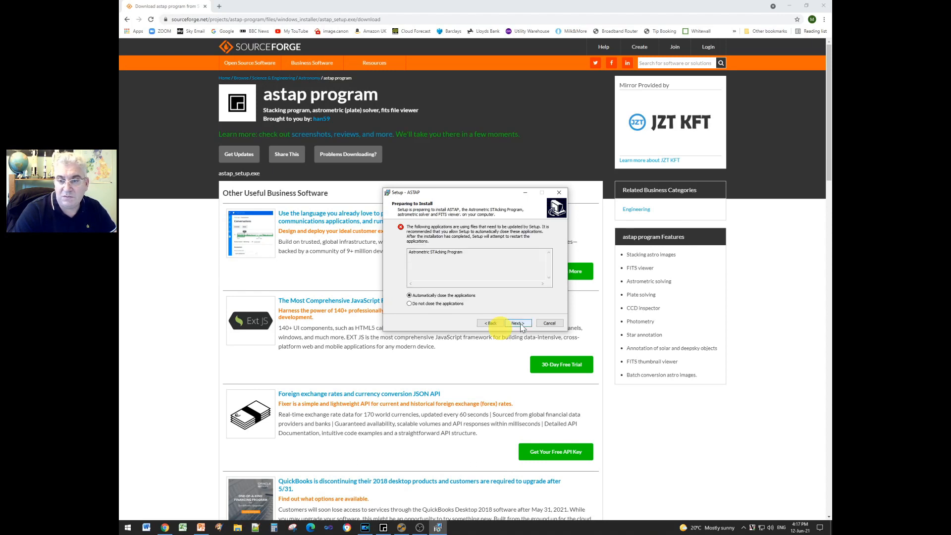
click(518, 323)
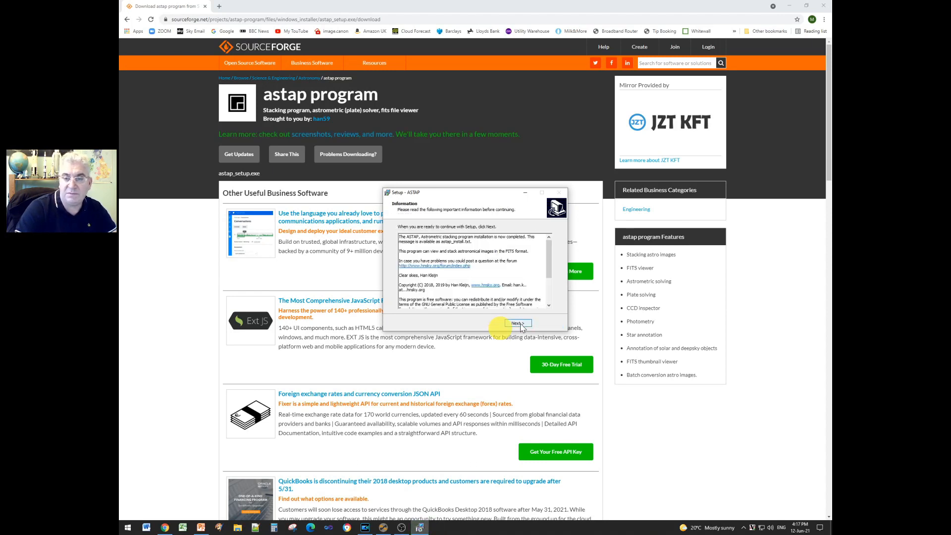
click(518, 323)
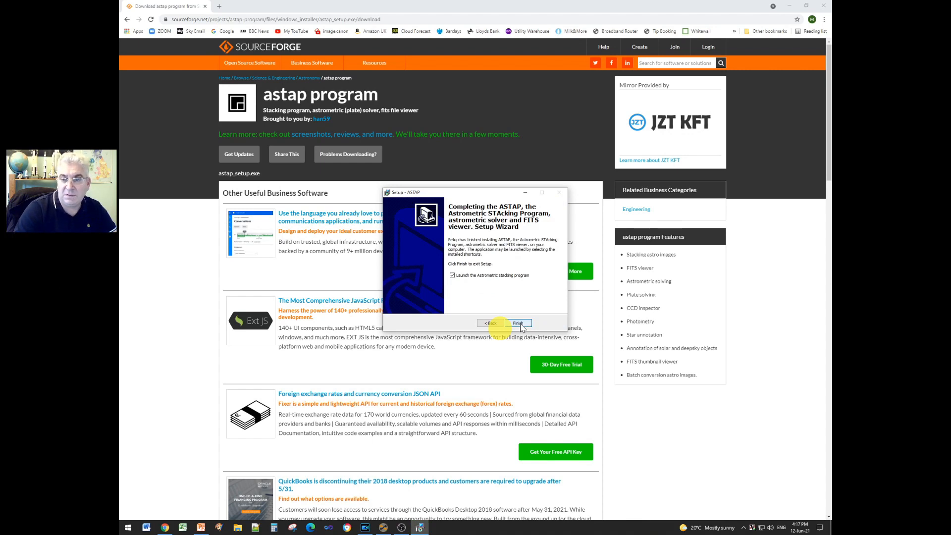
click(453, 275)
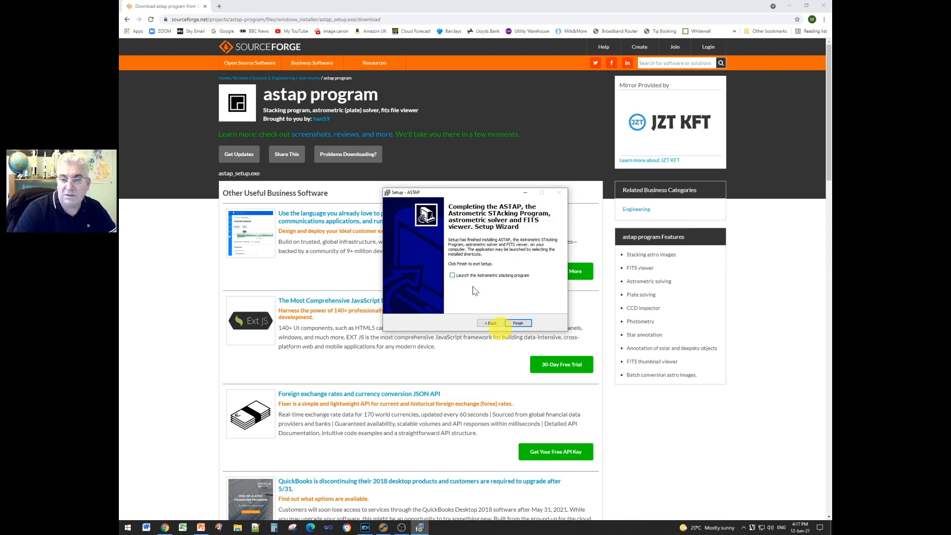
click(518, 324)
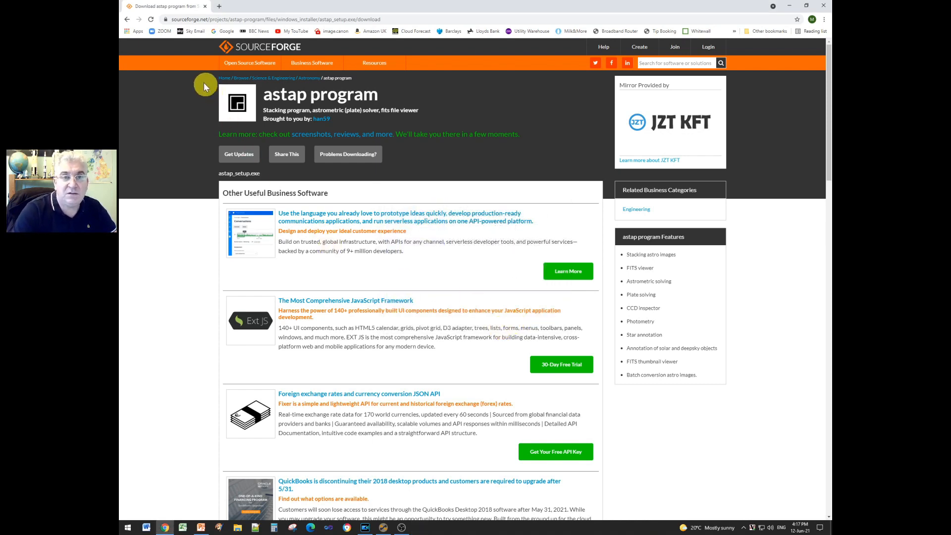
- Download h17_star_database_mag17_astap.exe, allowing multiple downloads, and set it to open when done
click(127, 20)
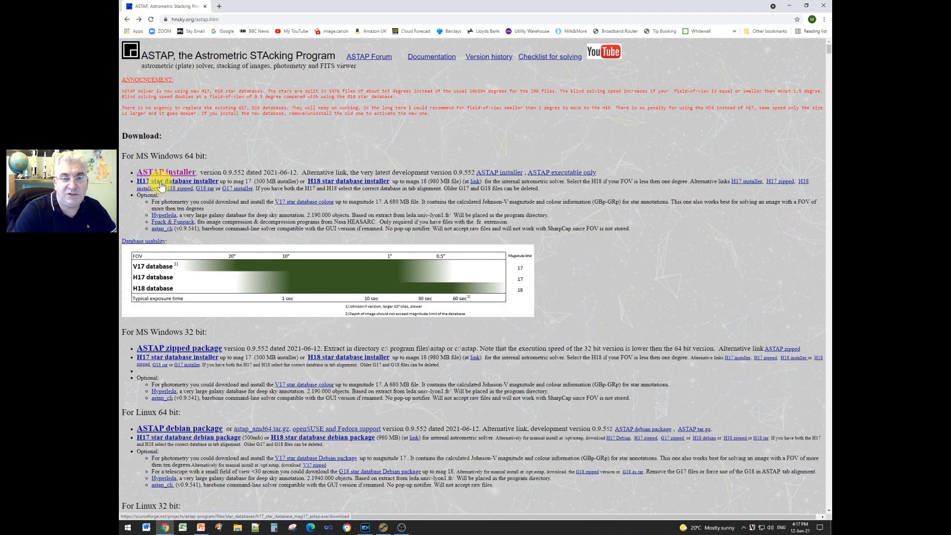
click(172, 185)
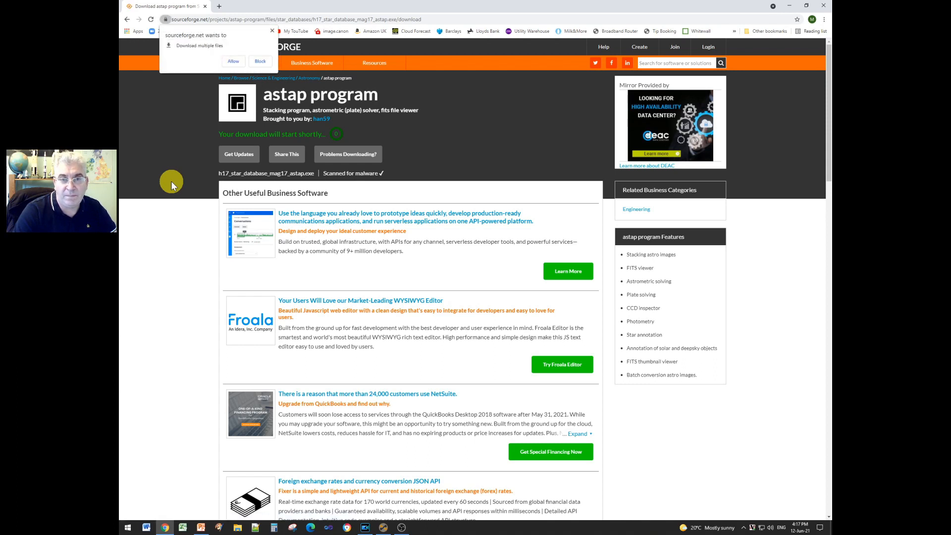
click(236, 63)
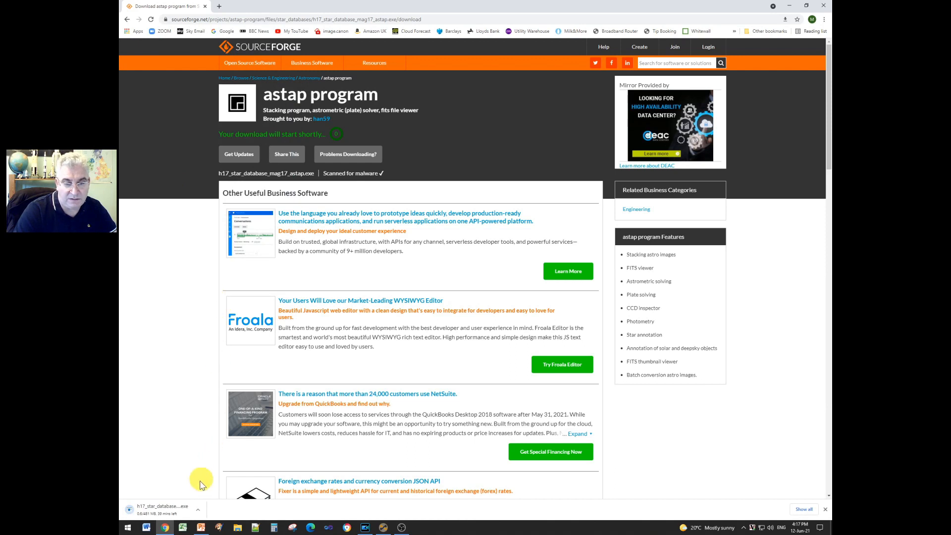
click(201, 512)
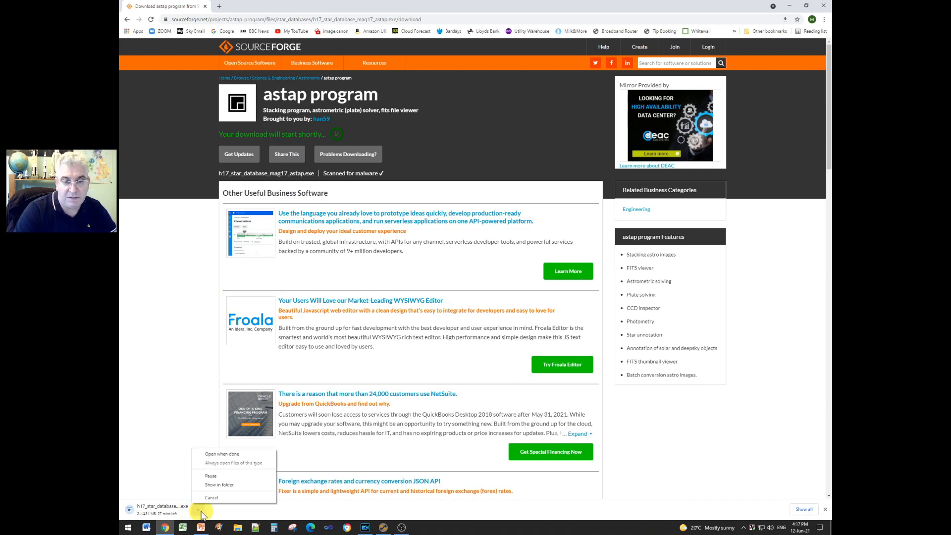
click(221, 455)
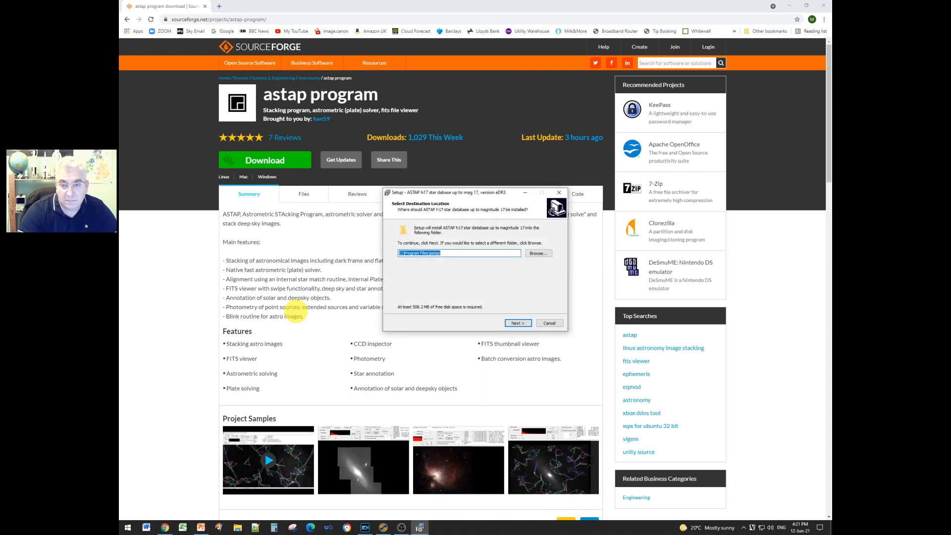
- Accept the astap folder, extract the H17 database, and finish the setup
click(516, 323)
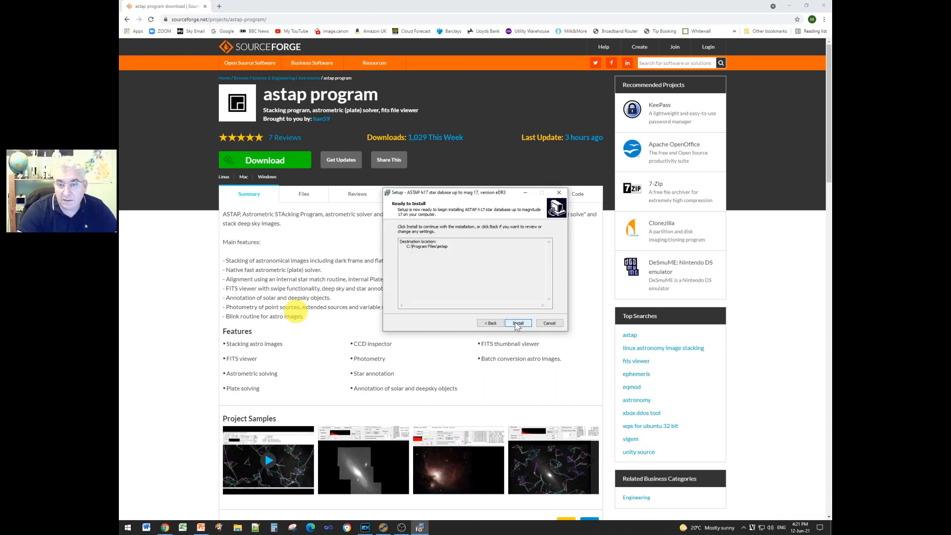
click(518, 323)
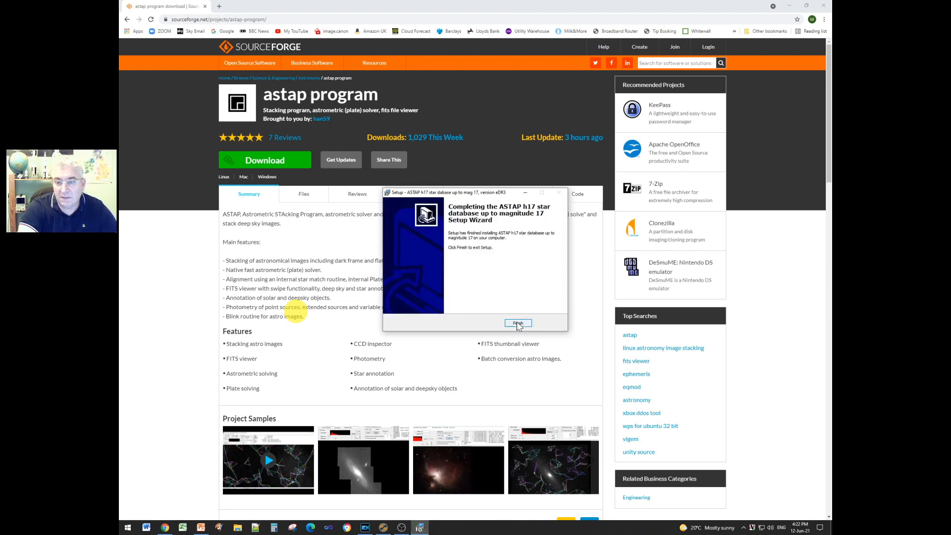
click(515, 325)
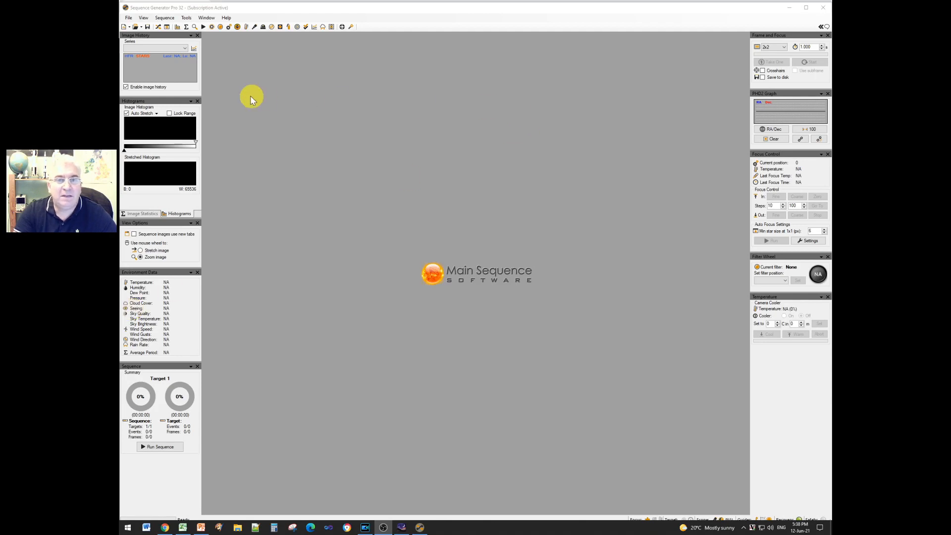
- Load the ASI1600MM Pro profile, enter a 4656 × 3520 pixel sensor, then bring up the astrophotography website
click(187, 18)
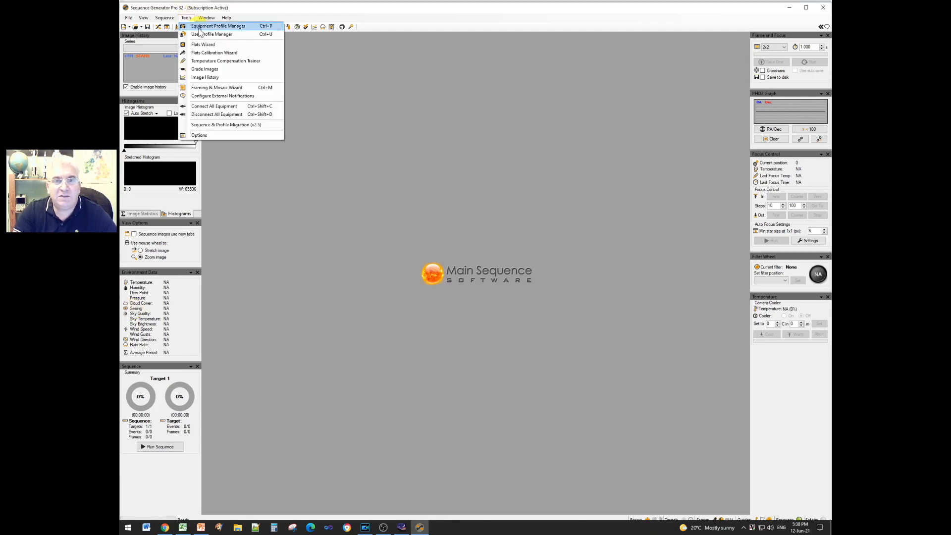
click(201, 30)
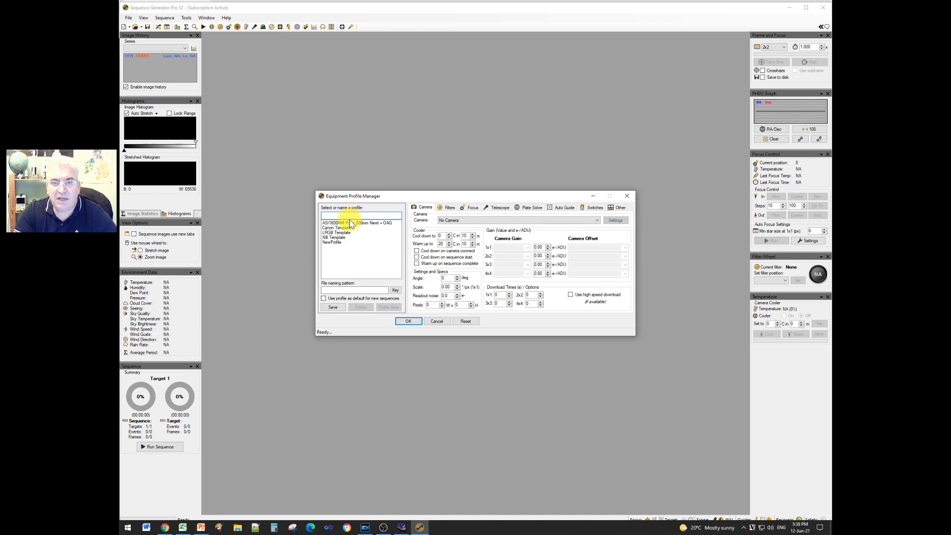
click(349, 222)
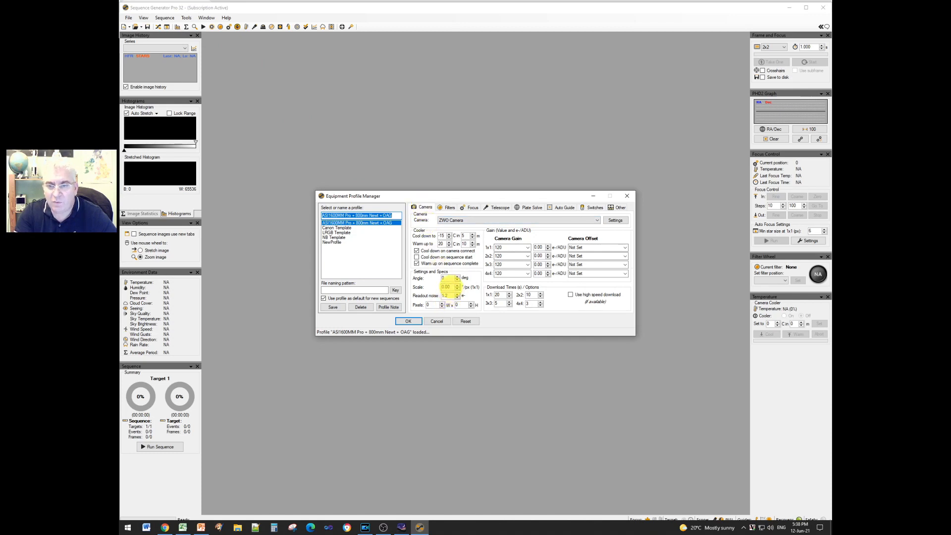
click(431, 304)
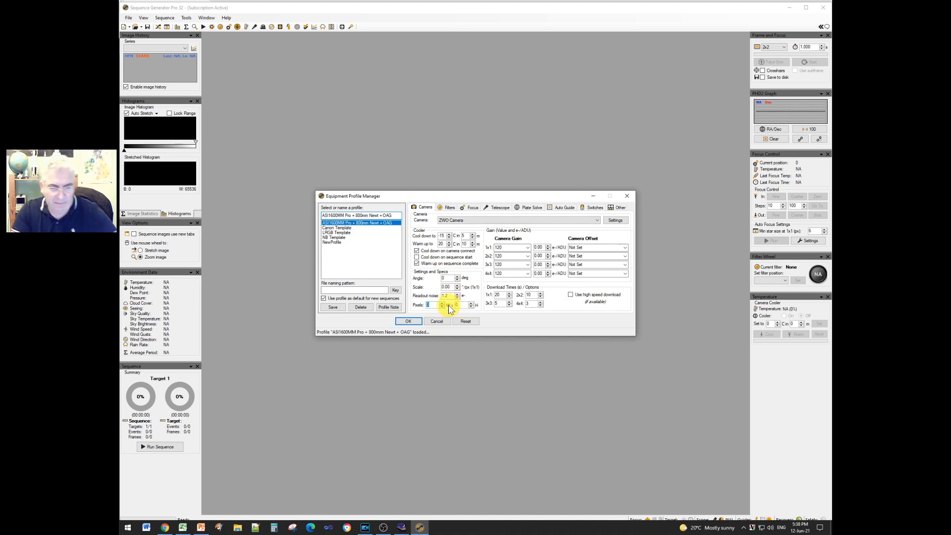
text(4656)
key(Tab)
text(3520)
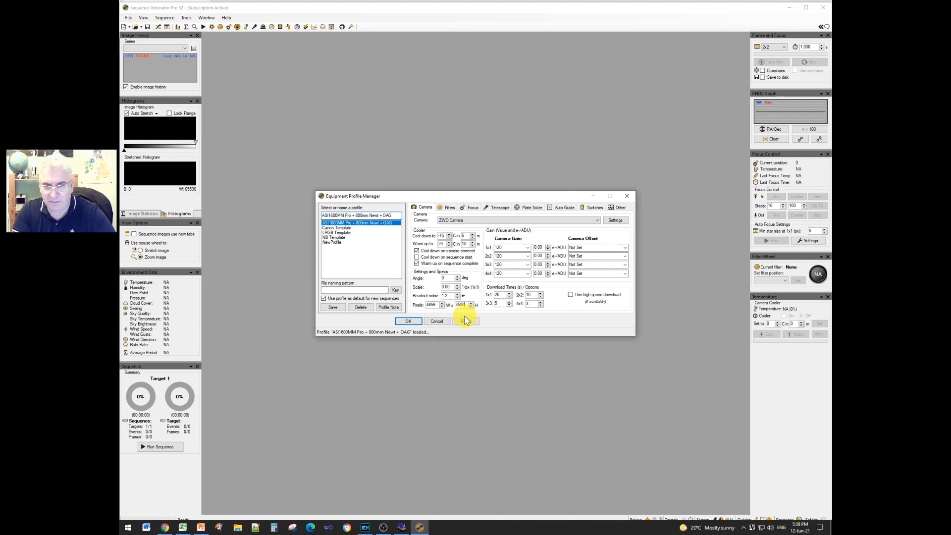
double_click(446, 287)
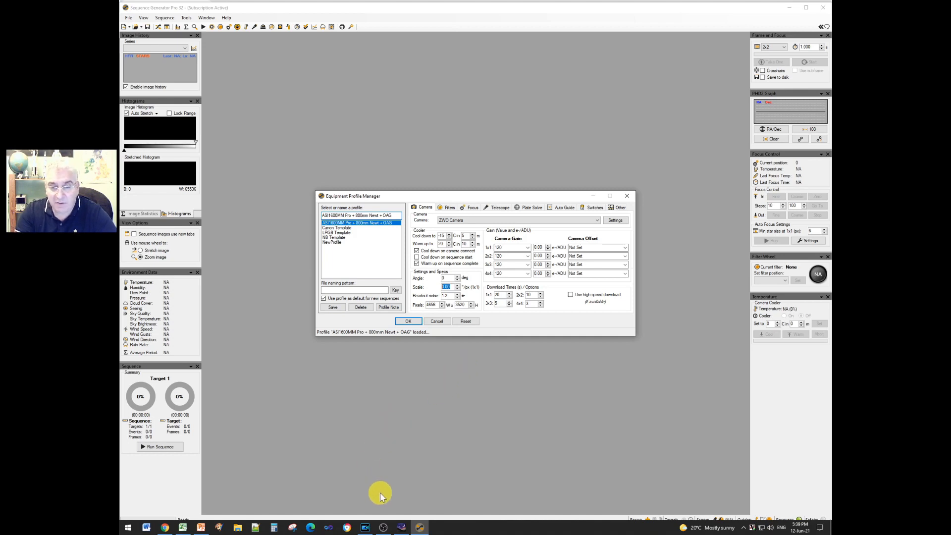
click(165, 527)
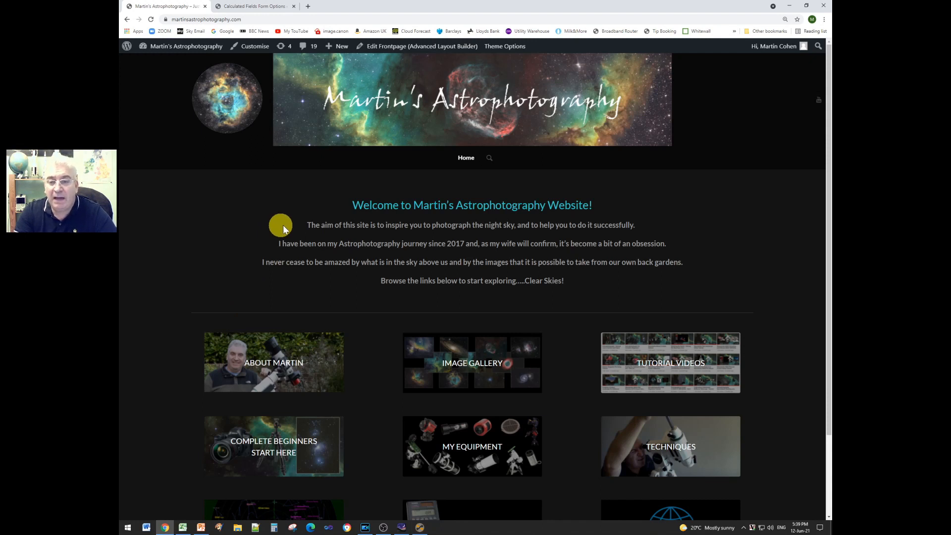
- Read 0.9801"/pix from the Calculator Tools' Image Scale Calculator, then go back to SGP
scroll(466, 392, down, 3)
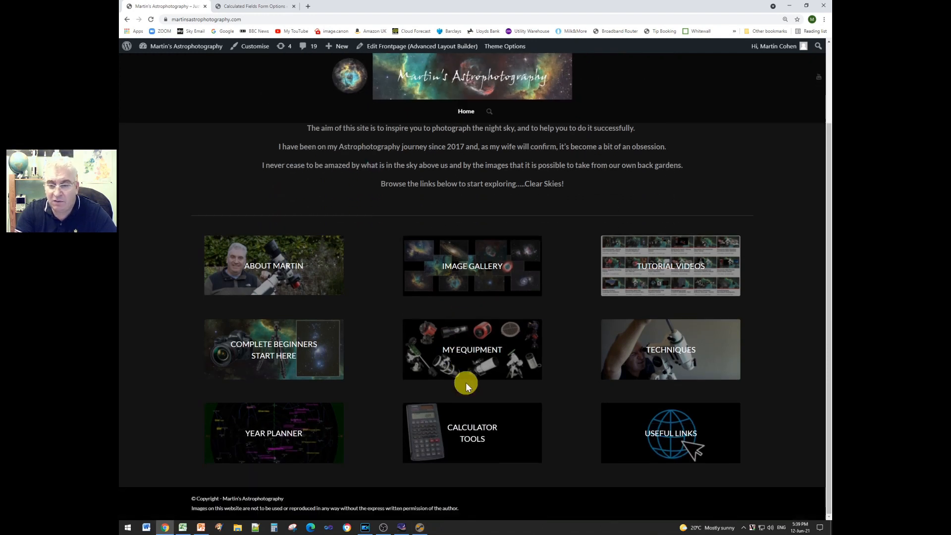
click(473, 432)
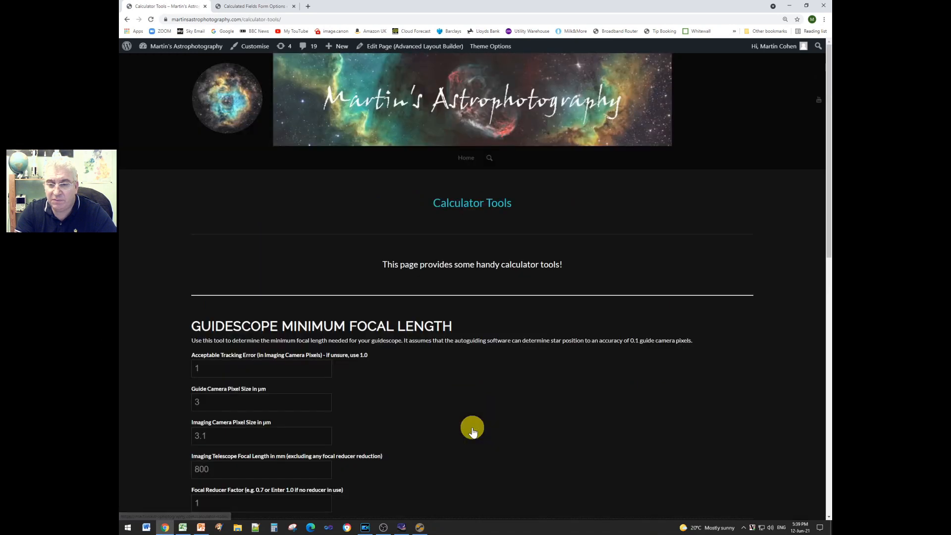
scroll(467, 400, down, 7)
scroll(465, 397, down, 5)
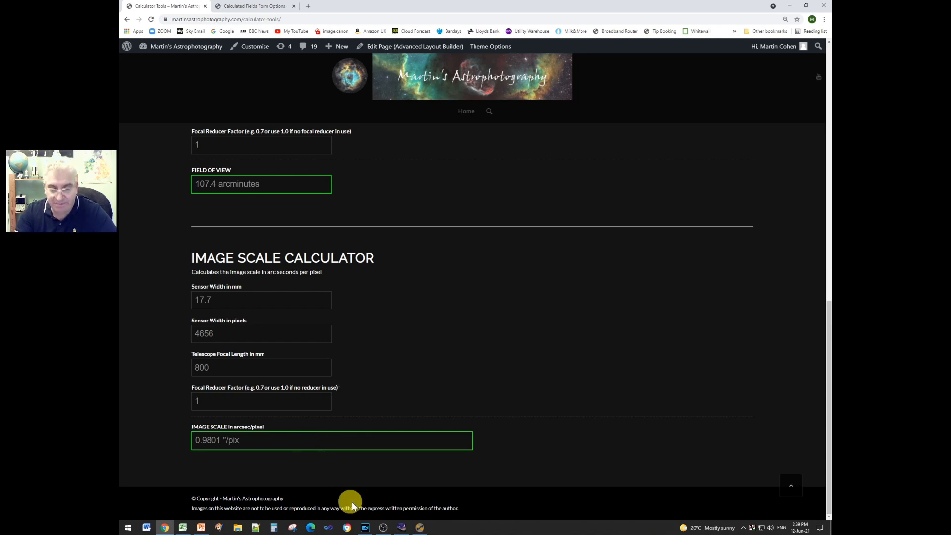
click(420, 527)
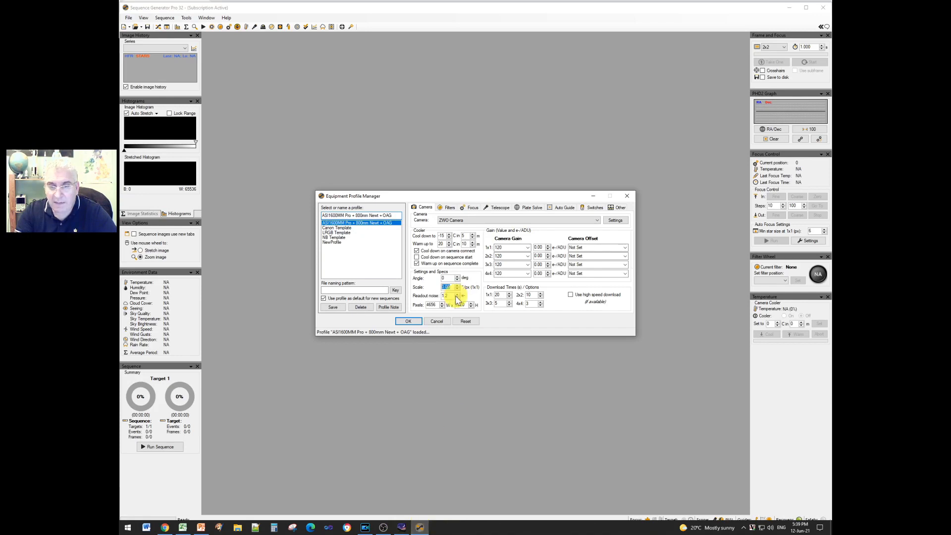
- Enter an image scale of 0.98 "/px and save the ASI1600MM Pro profile
text(01)
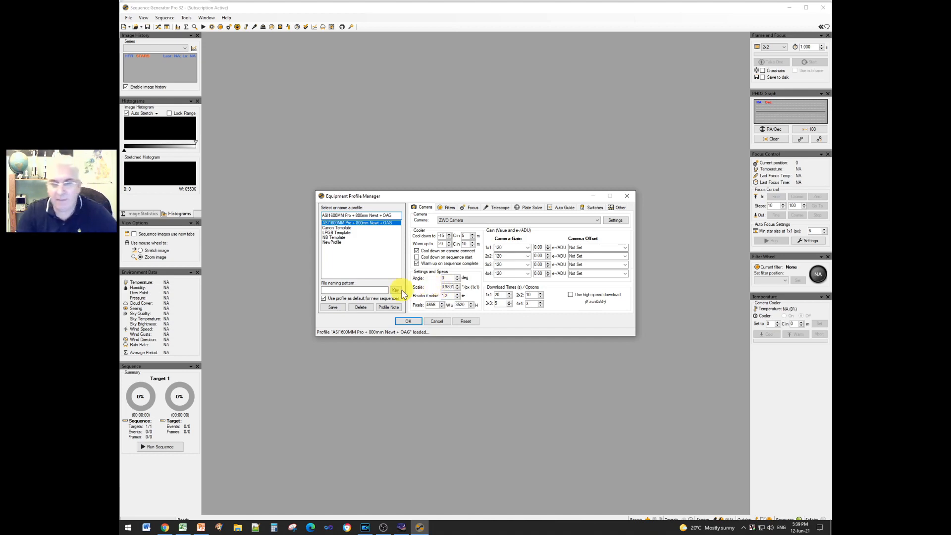
click(334, 307)
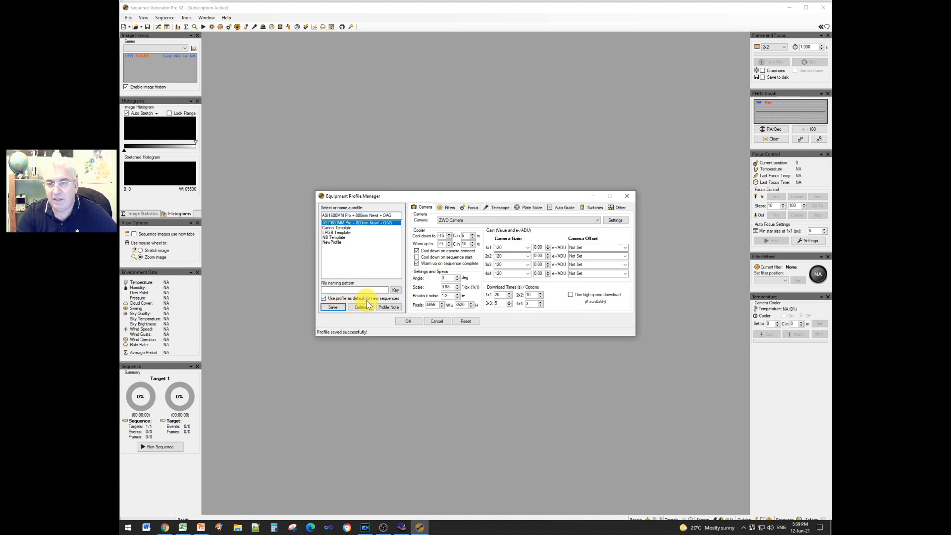
click(535, 210)
- Choose ASTAP with Max Regions, 2x2 binning, 8 s exposure and no filter change
click(533, 225)
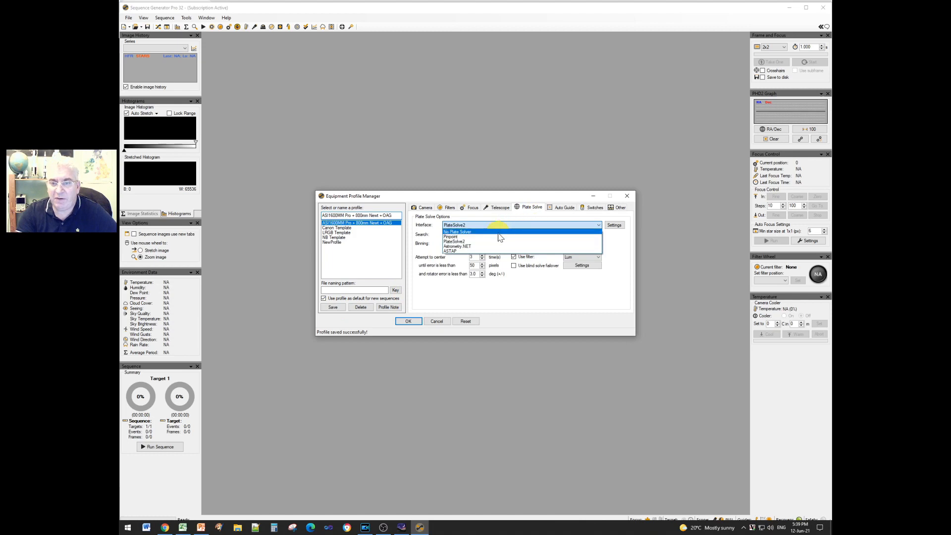
click(452, 250)
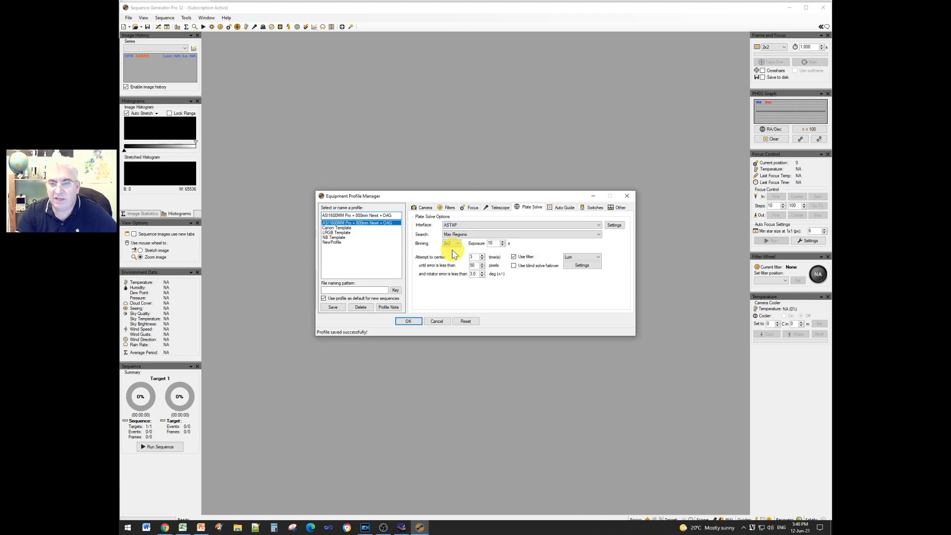
click(466, 235)
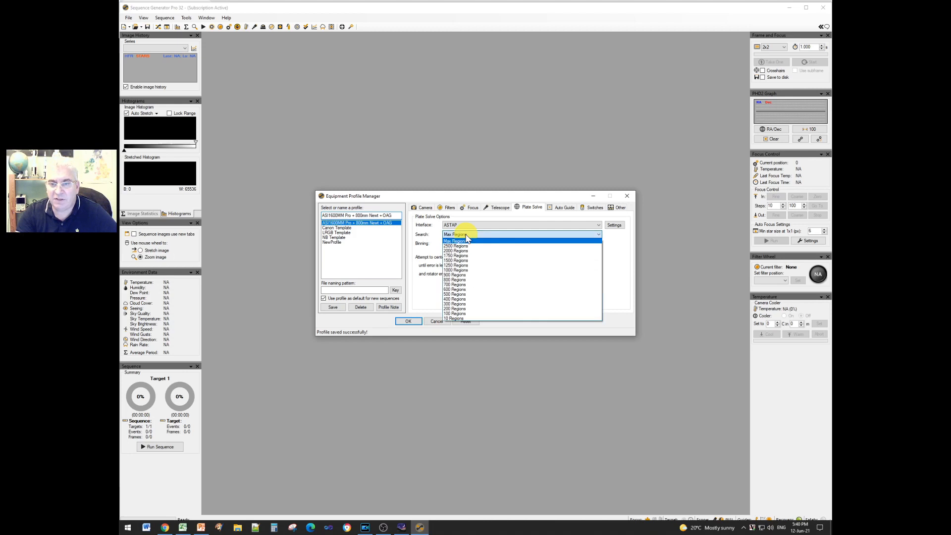
click(461, 242)
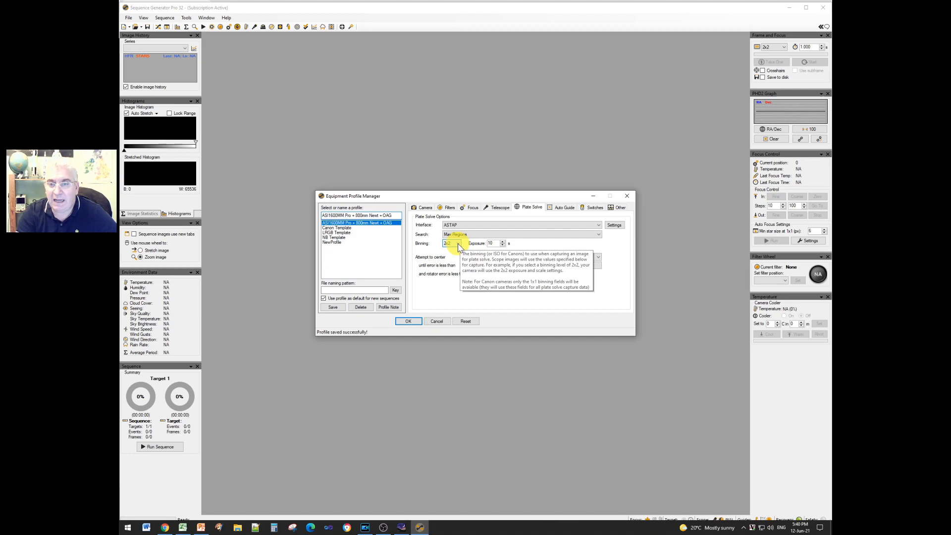
click(458, 244)
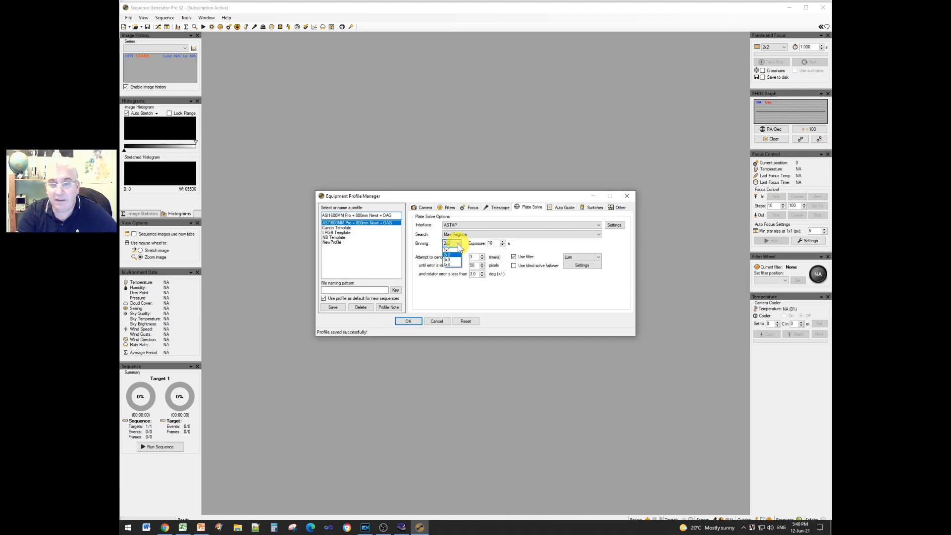
click(459, 247)
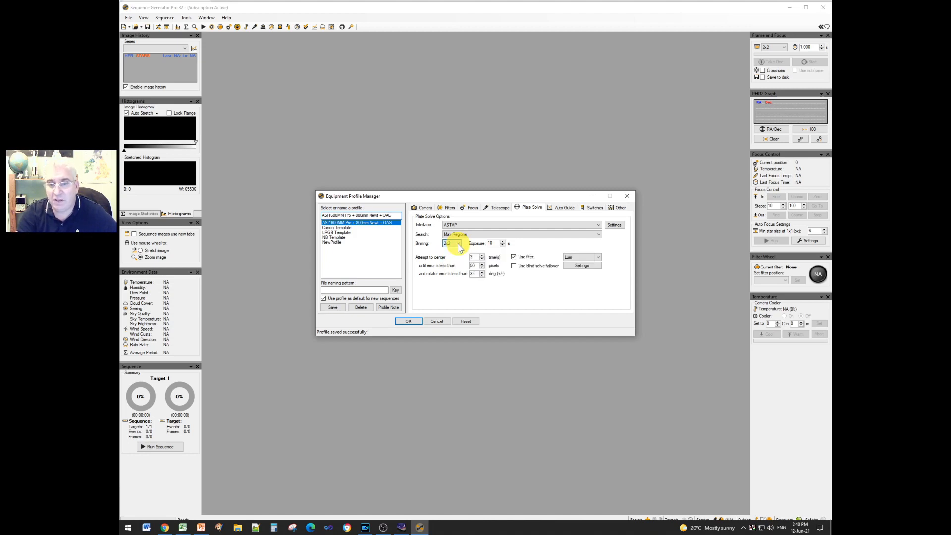
click(502, 245)
click(503, 245)
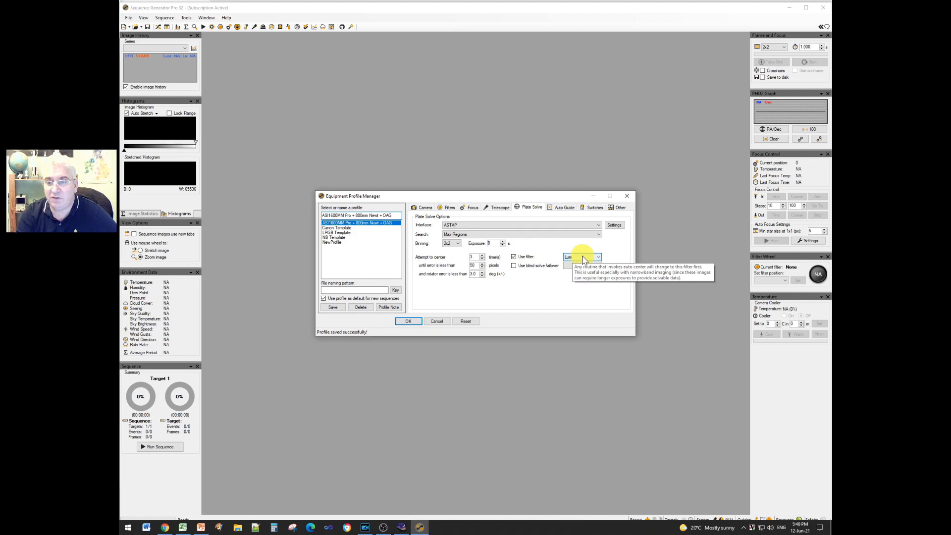
click(523, 260)
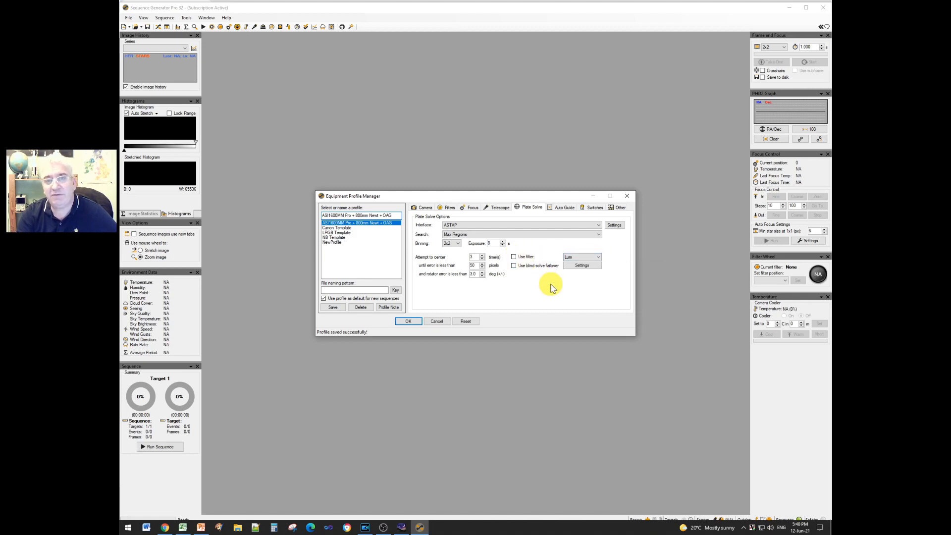
- Enable blind solve failover using the Astrometry.NET (Remote) end point
click(515, 267)
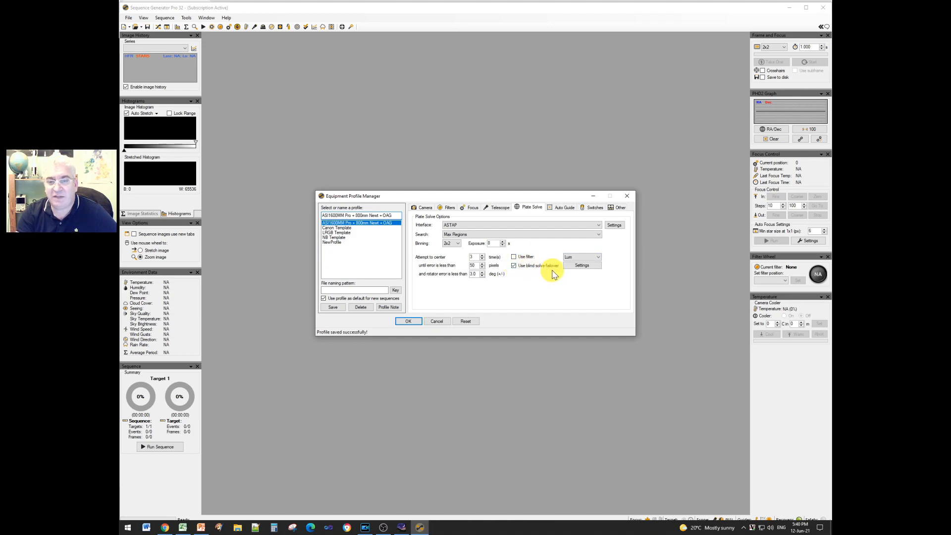
click(583, 266)
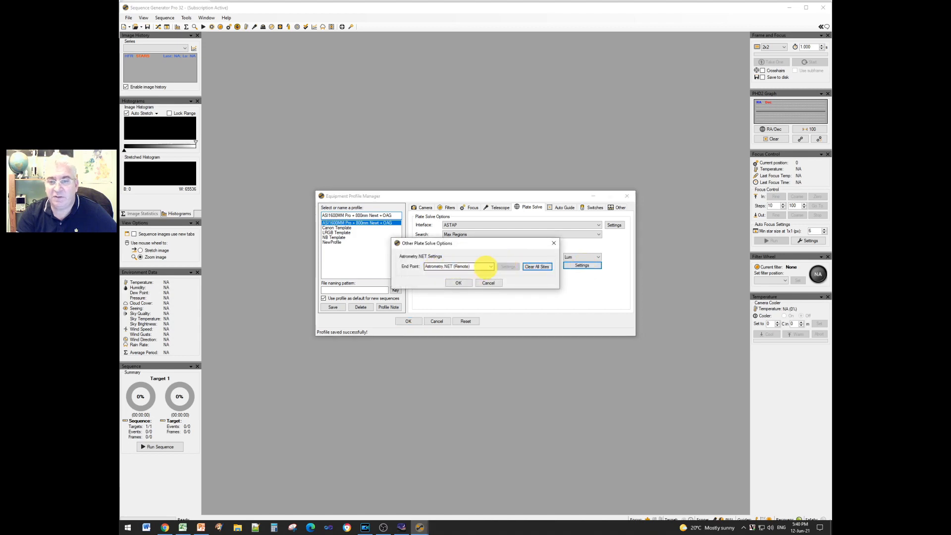
click(493, 267)
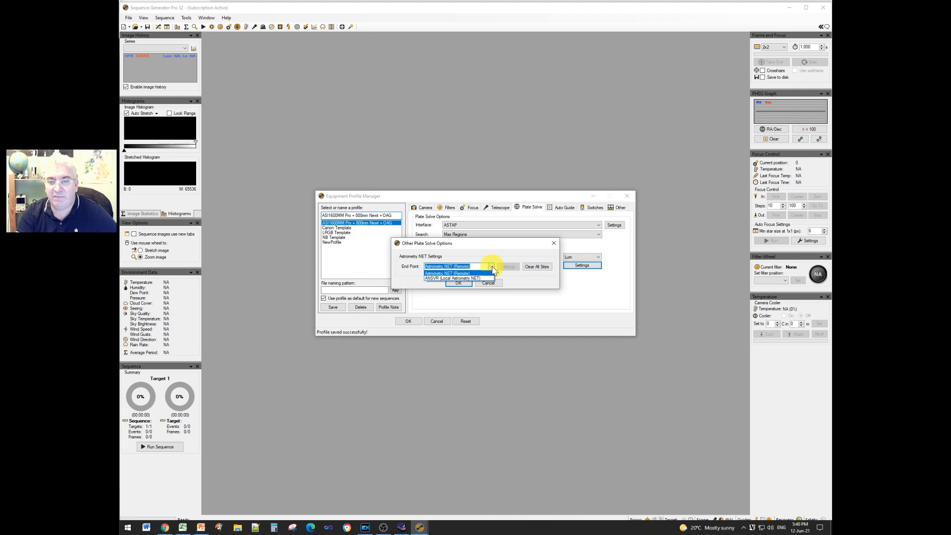
click(492, 268)
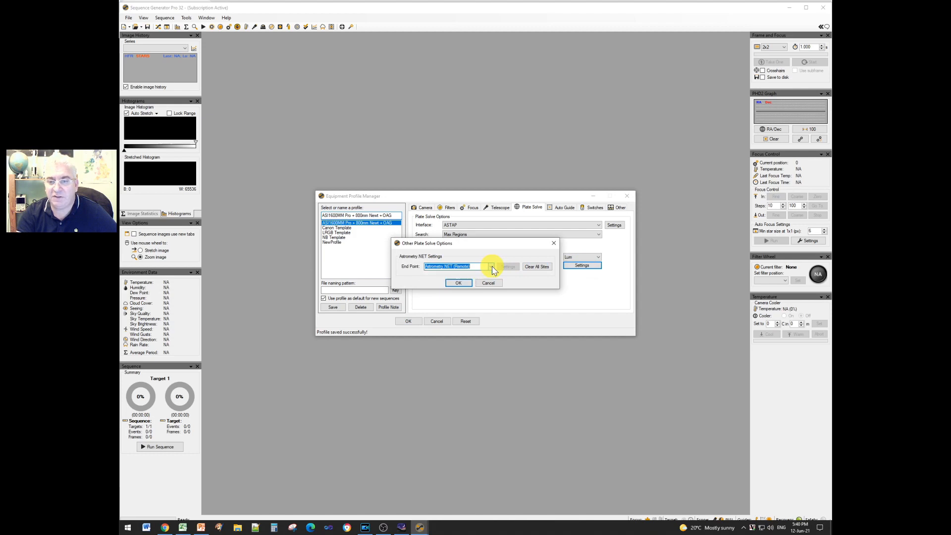
click(457, 283)
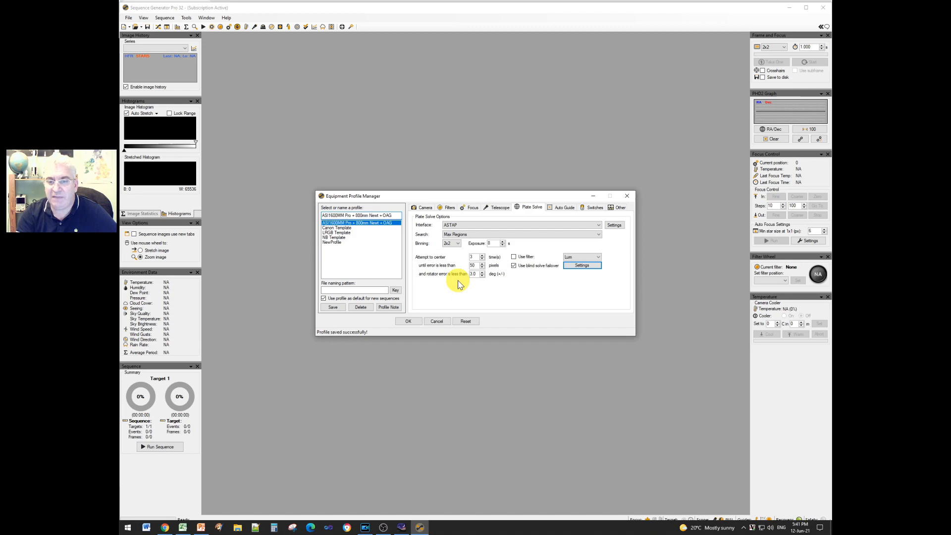
- Raise centering attempts to 10, keeping 50 px and 3.0° rotator error limits, then save and close
click(472, 257)
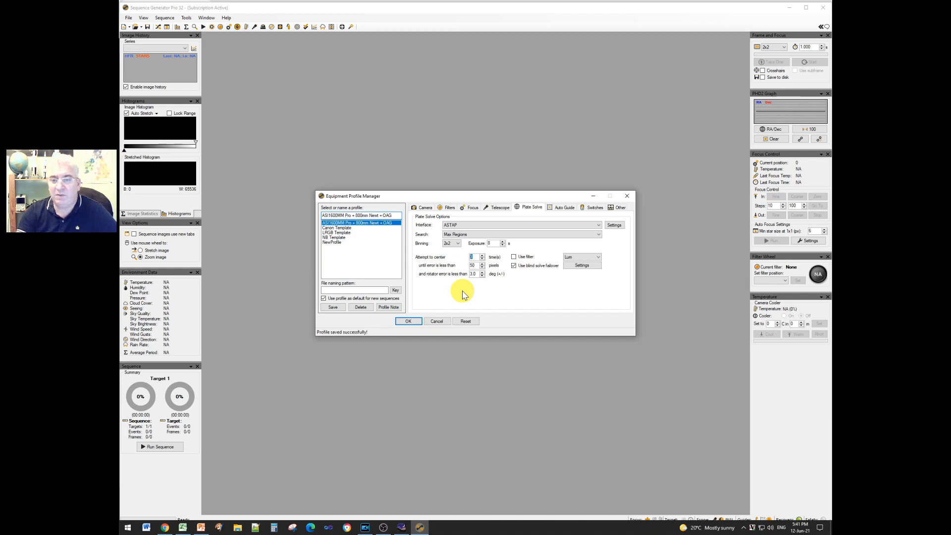
click(483, 259)
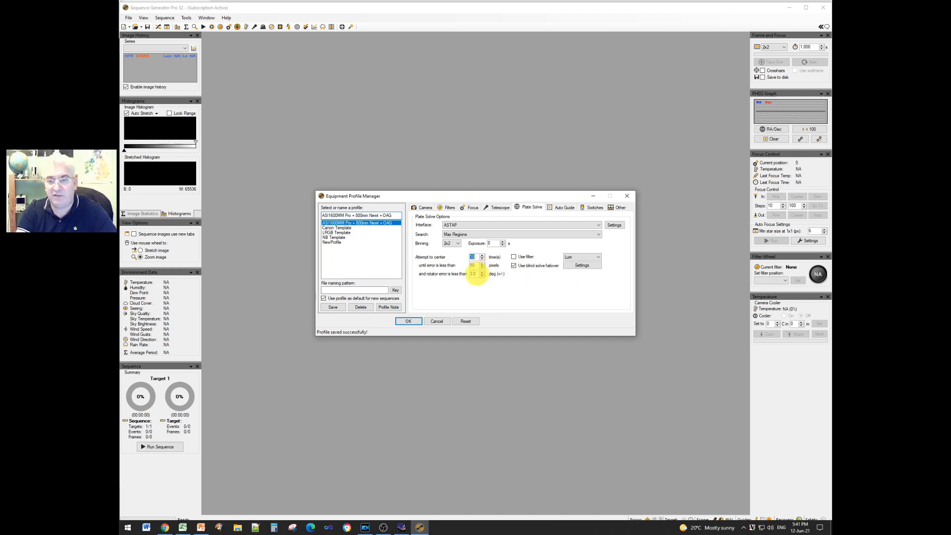
key(Tab)
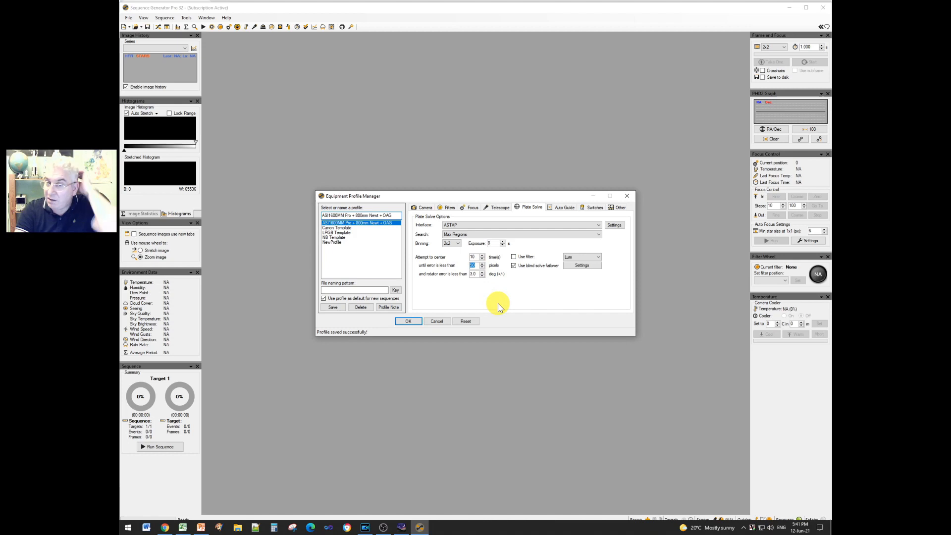
key(Tab)
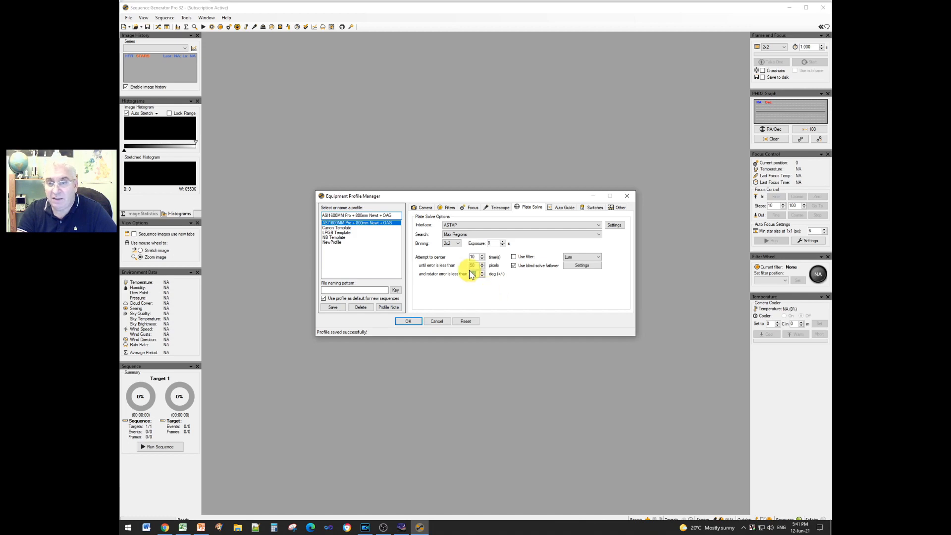
click(332, 308)
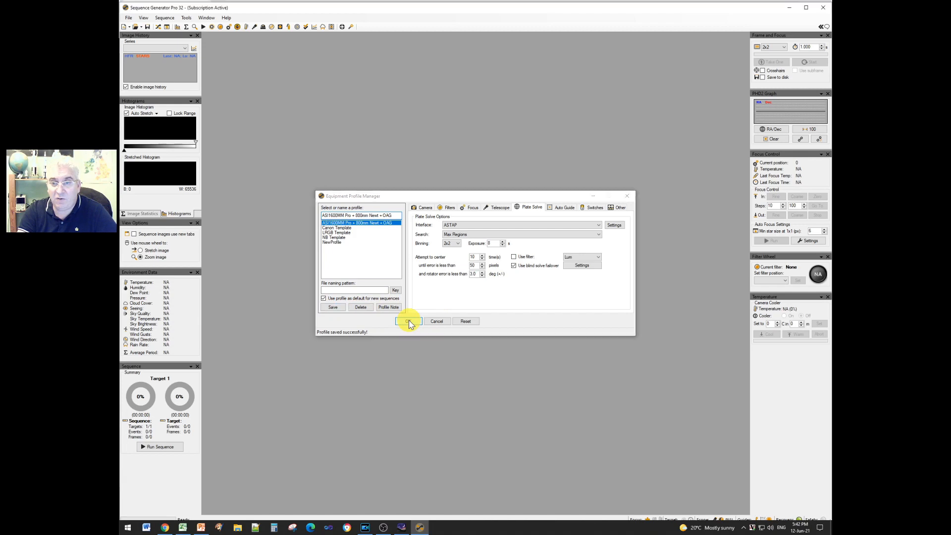
click(409, 321)
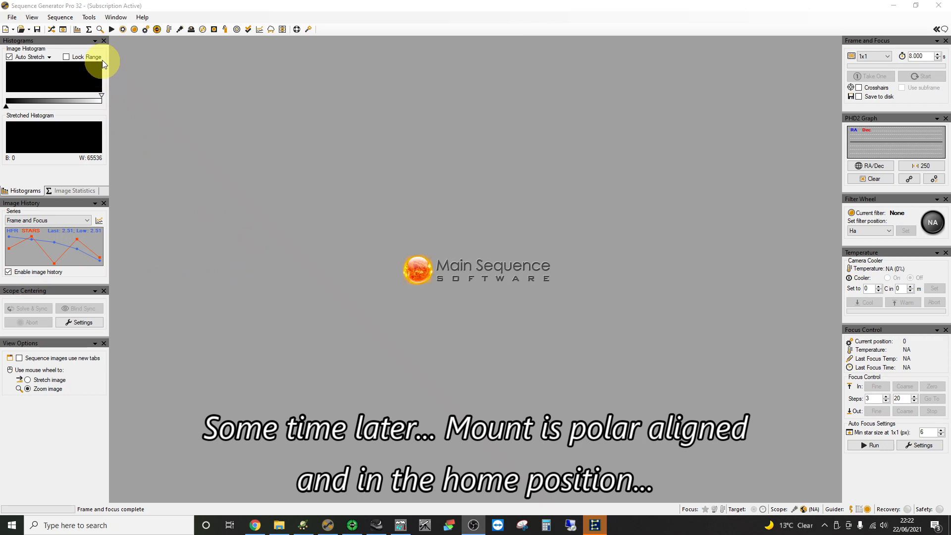
- Create an Untitled sequence from the ASI1600MM Pro + EFW8 + 400mm Lens profile without saving the old one
click(12, 18)
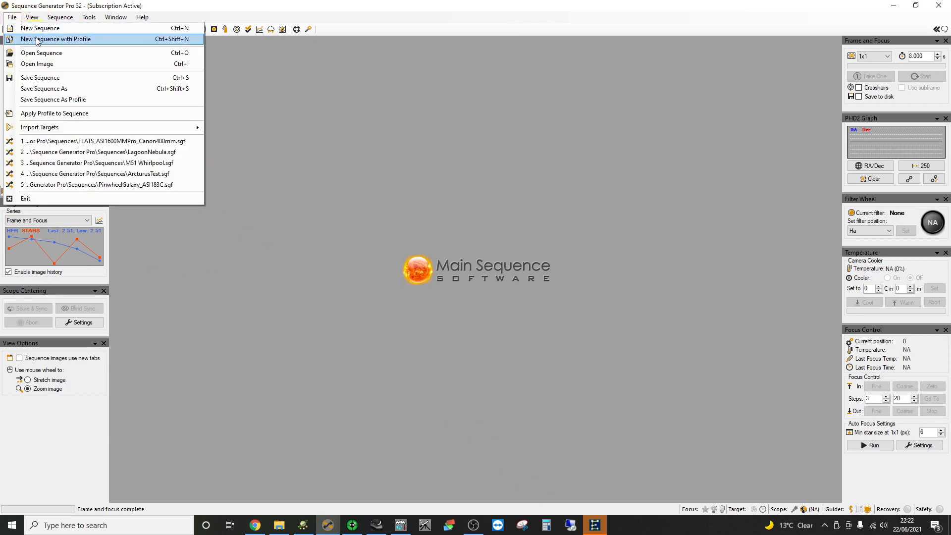
click(38, 40)
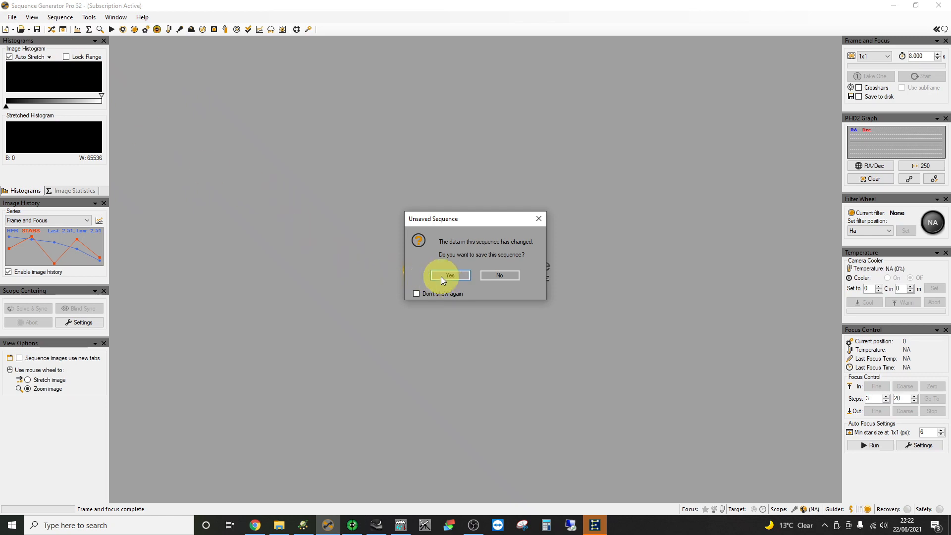
click(487, 274)
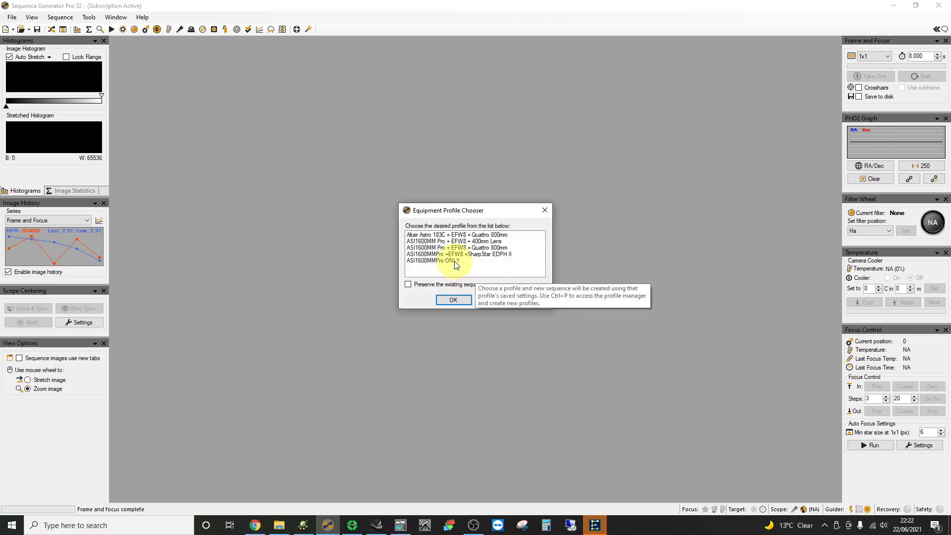
click(429, 242)
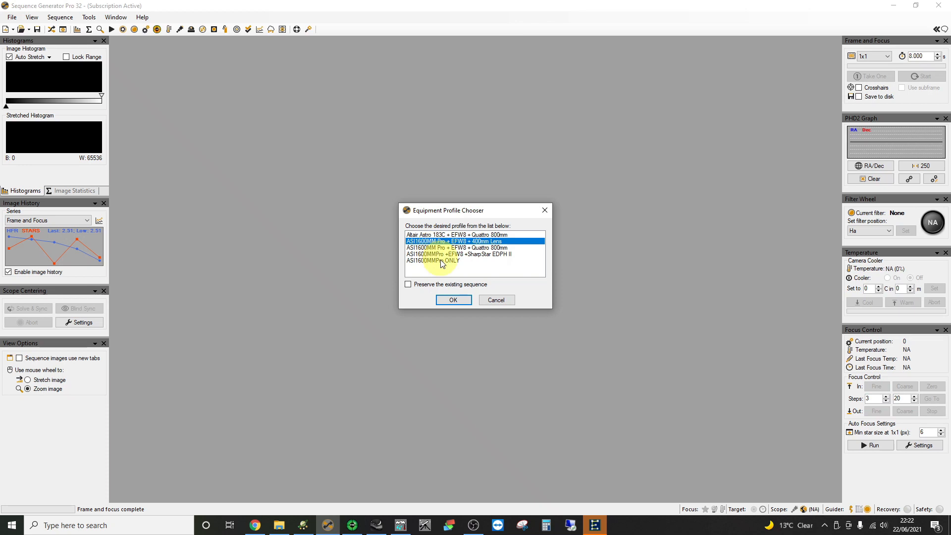
click(452, 300)
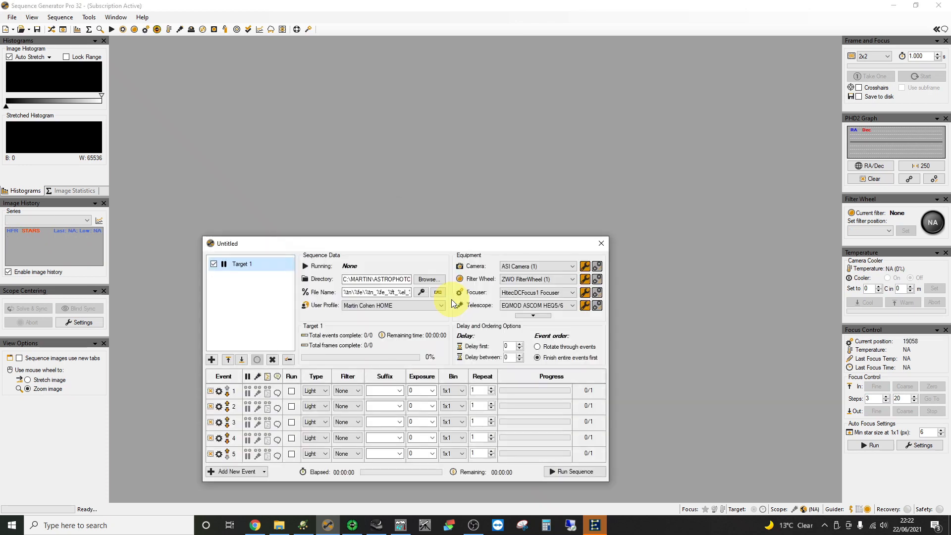
- Connect the camera, filter wheel, focuser and telescope mount, and place EQMOD beside the sequence
drag(421, 251, 453, 153)
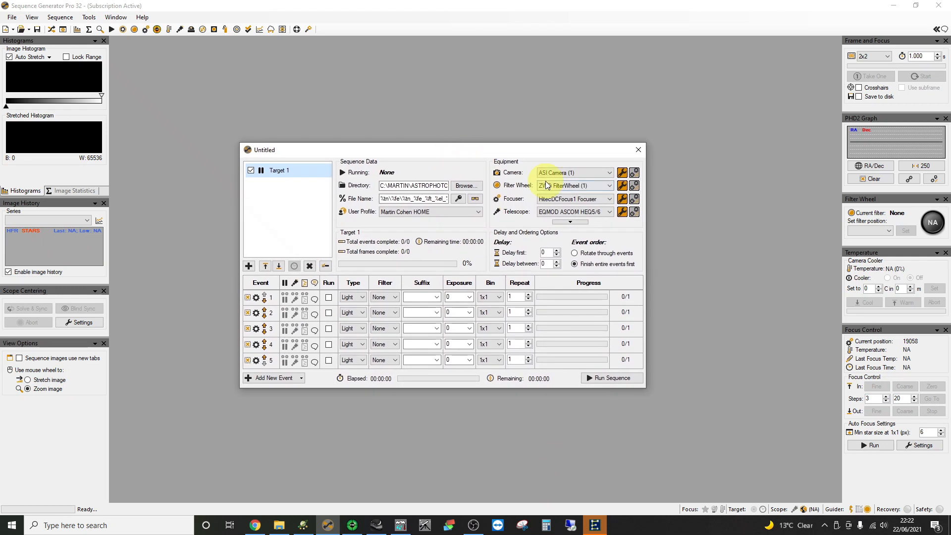
click(635, 173)
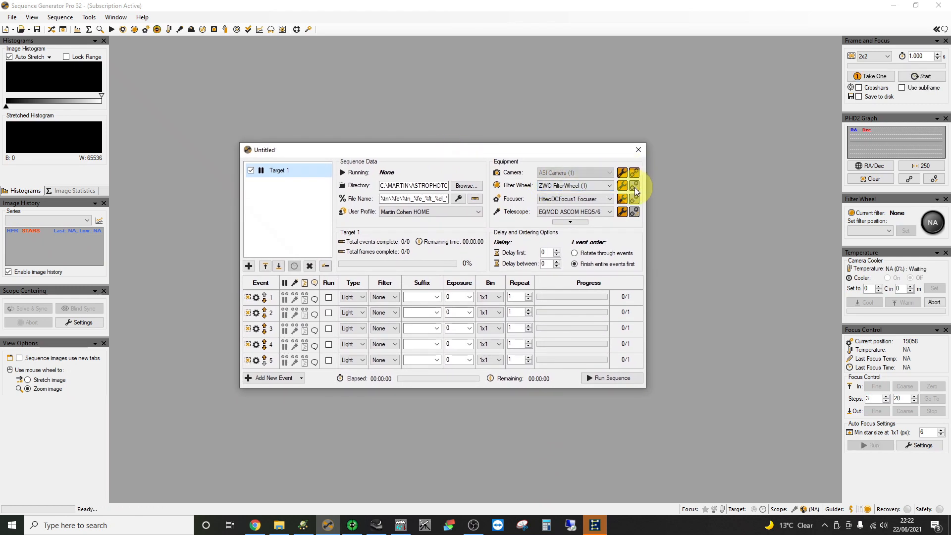
click(635, 186)
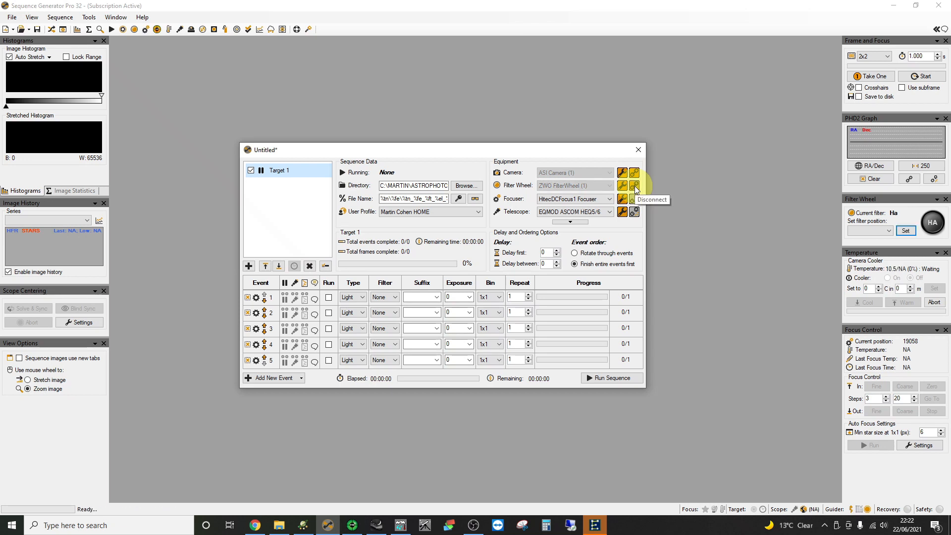
click(635, 200)
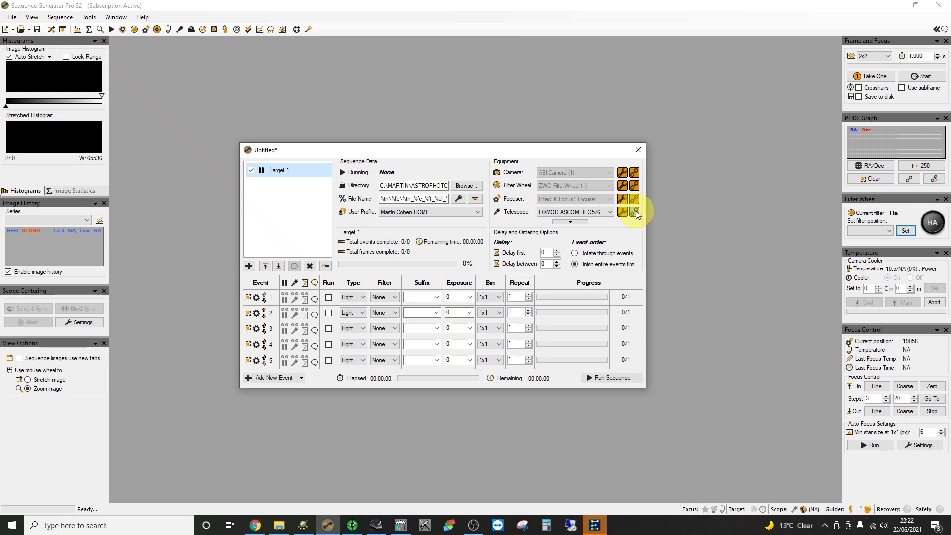
click(635, 211)
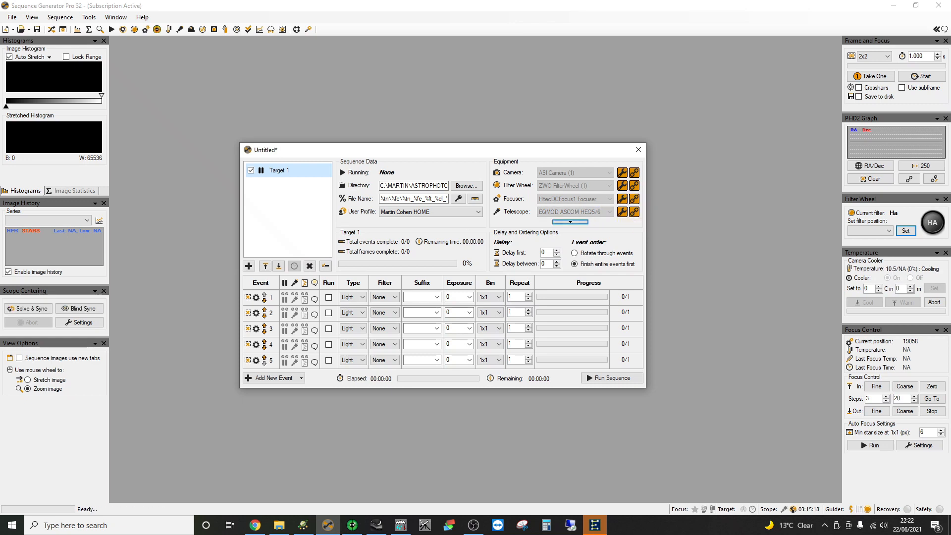
drag(1, 144, 121, 148)
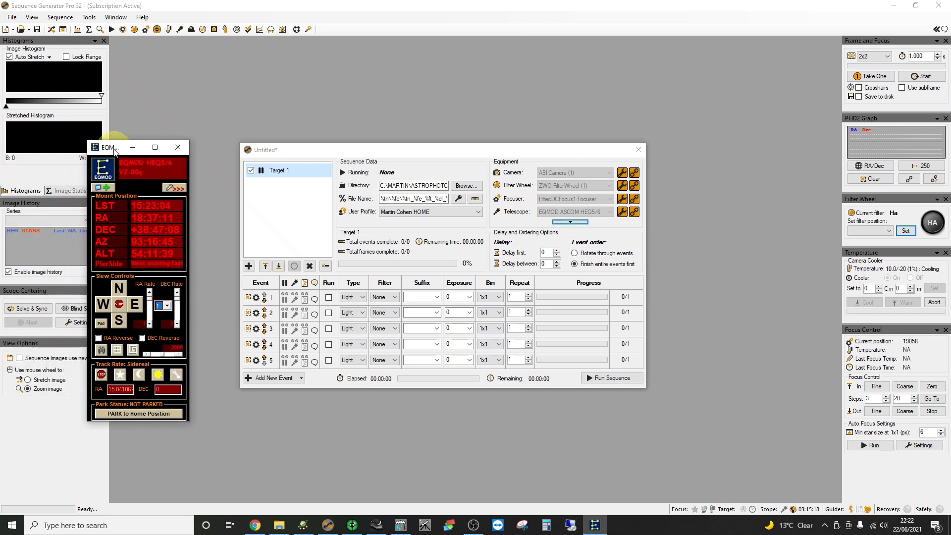
- Verify EQMOD's Alignment Point List is empty, then collapse and minimise the mount window
click(173, 188)
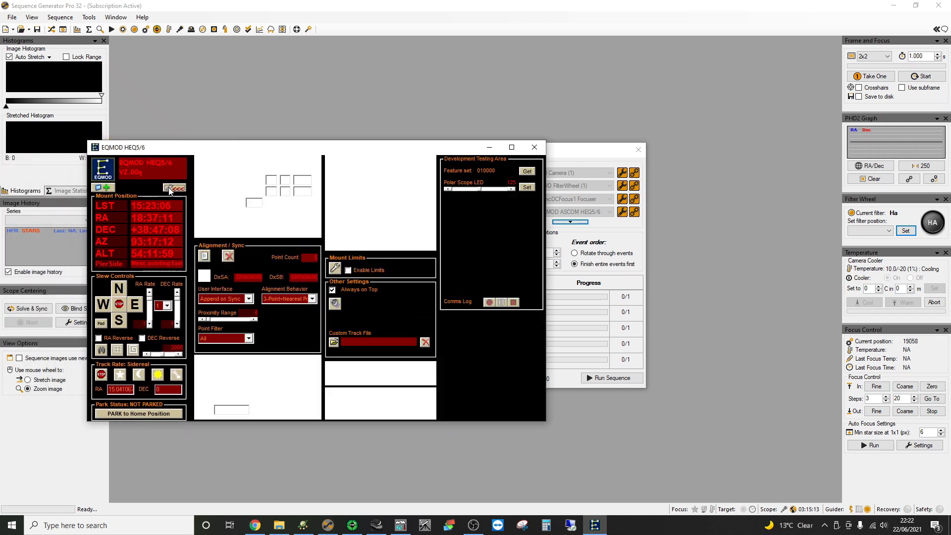
click(205, 255)
drag(231, 108, 417, 170)
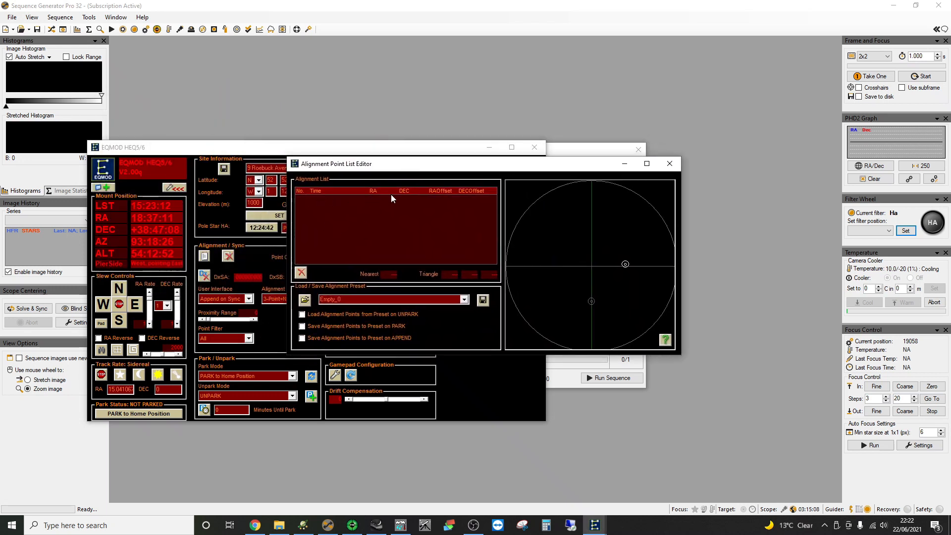
click(670, 163)
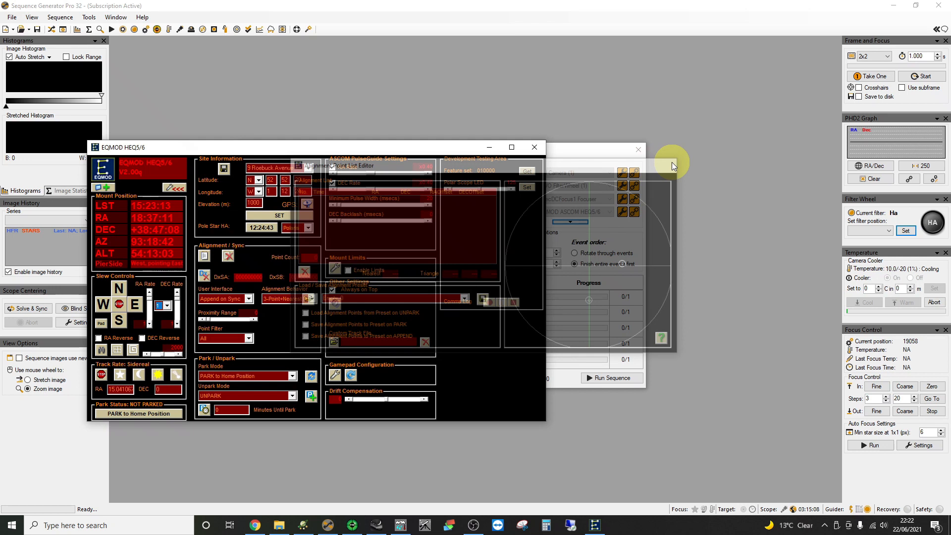
click(169, 190)
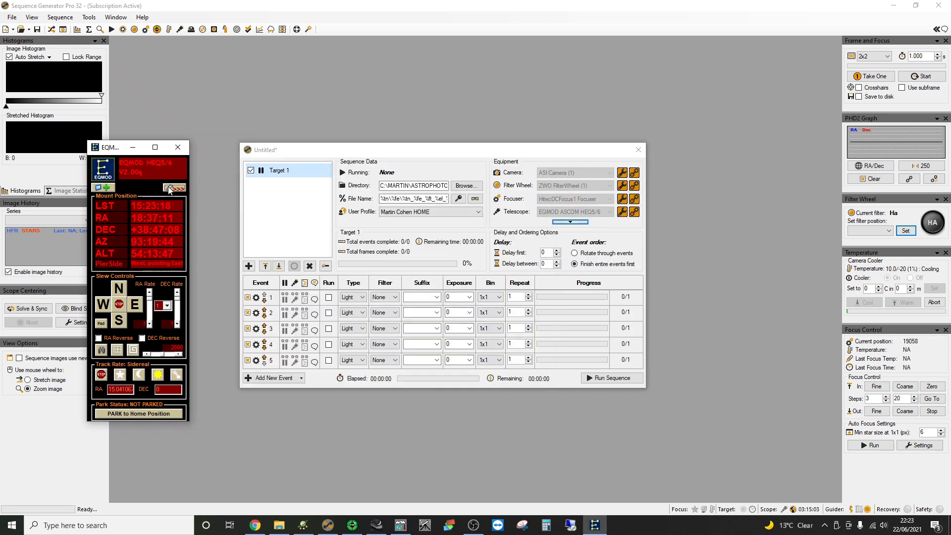
click(132, 148)
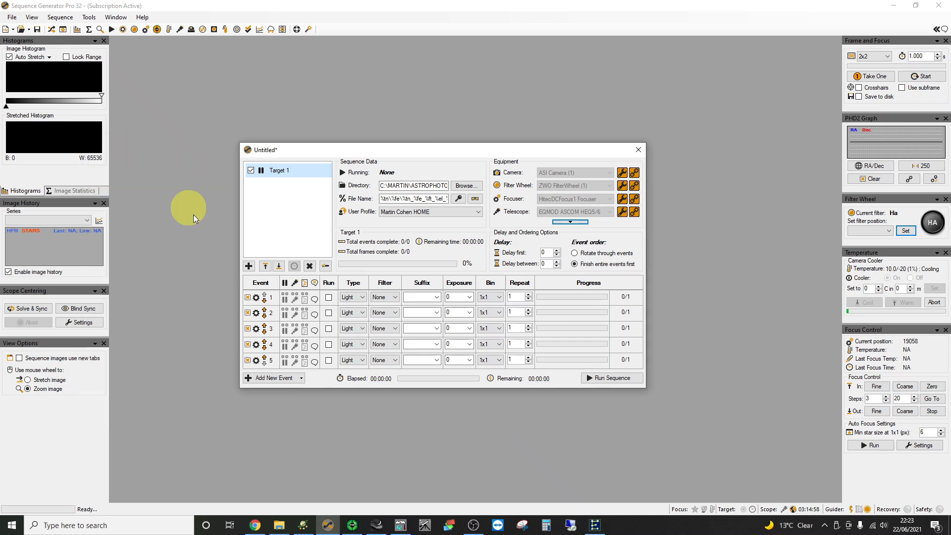
- Select Polaris in Stellarium and slew the telescope to it
click(376, 525)
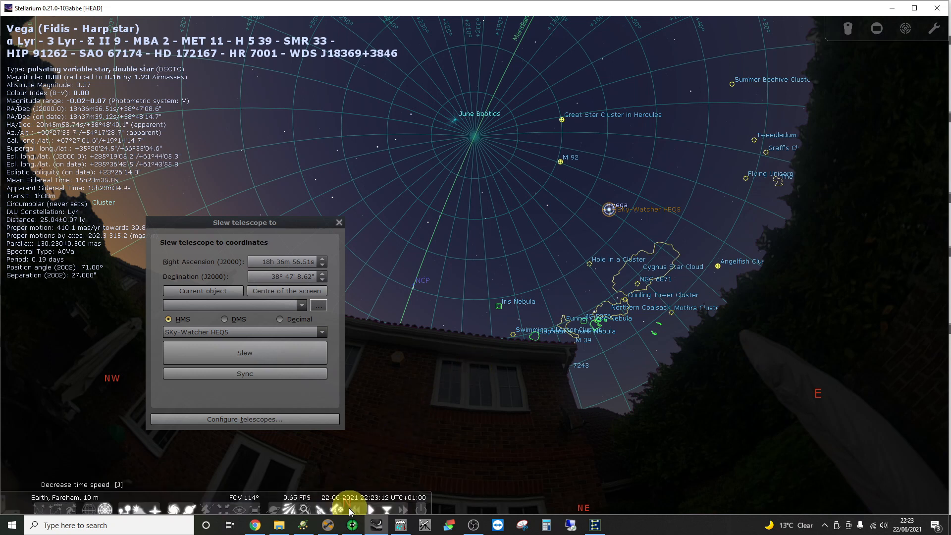
click(414, 284)
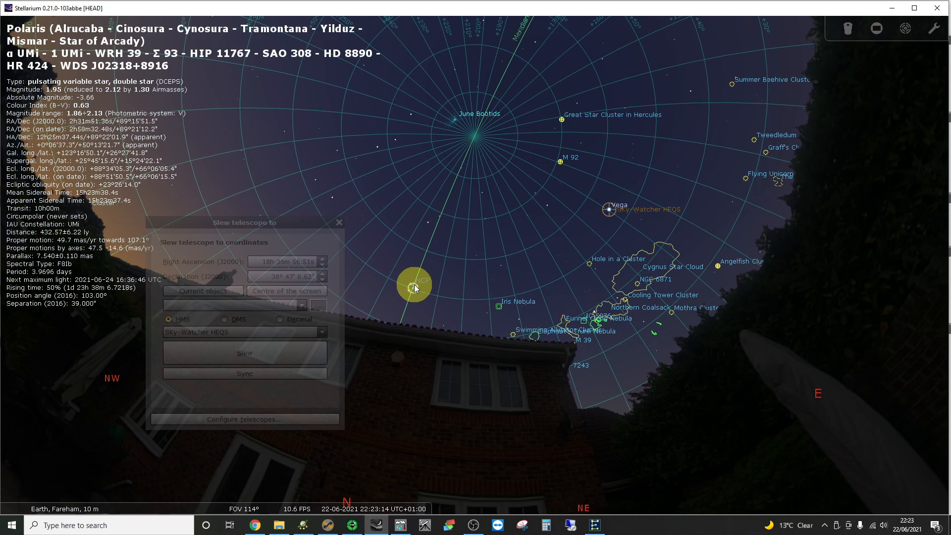
click(186, 290)
click(231, 353)
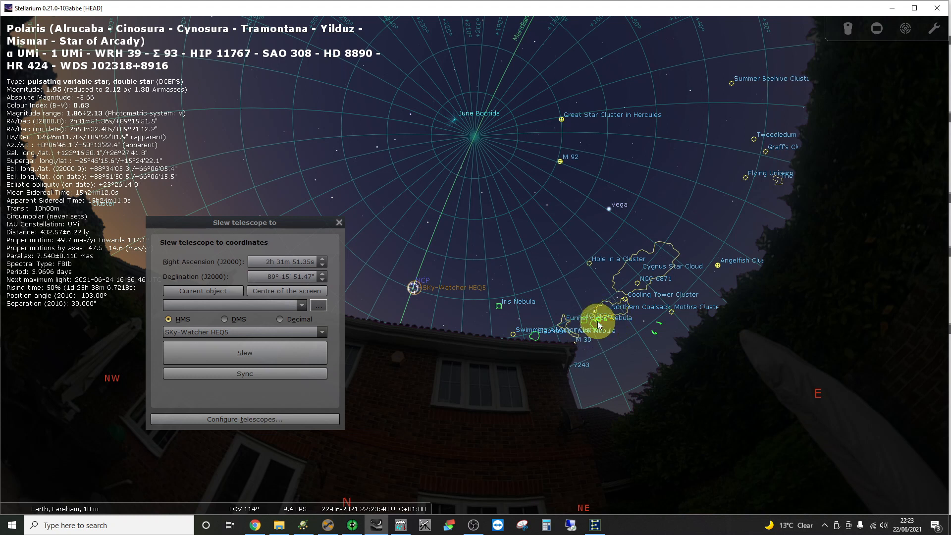
- Select Vega, slew the telescope to it, and return to Sequence Generator Pro
click(609, 209)
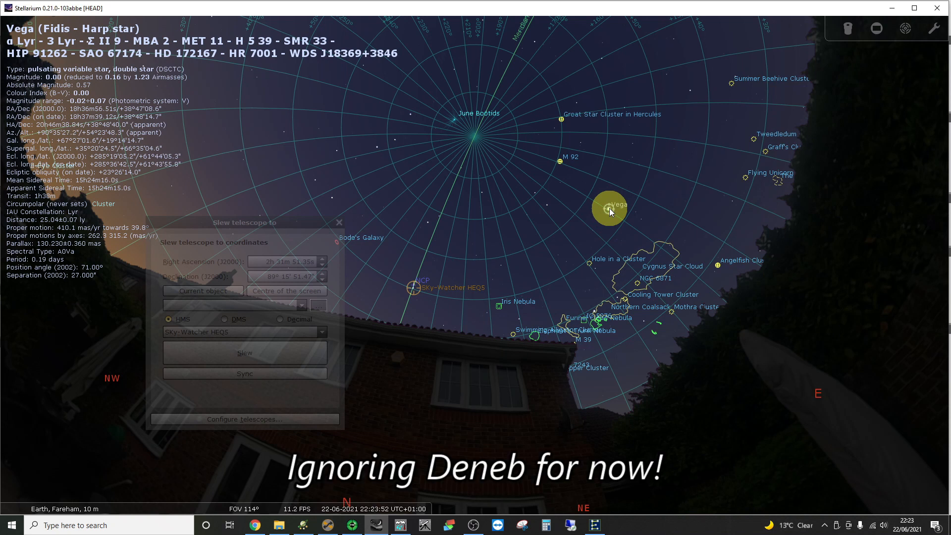
click(200, 292)
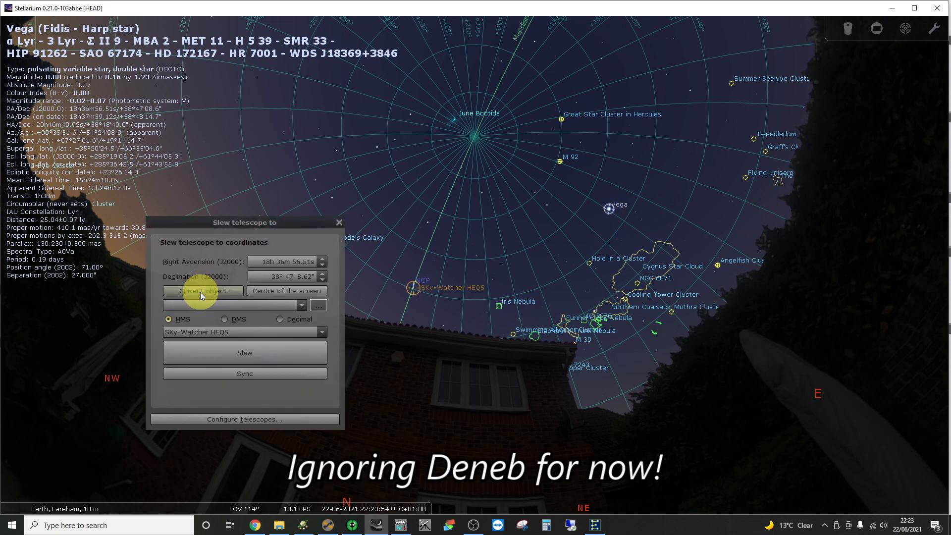
click(225, 353)
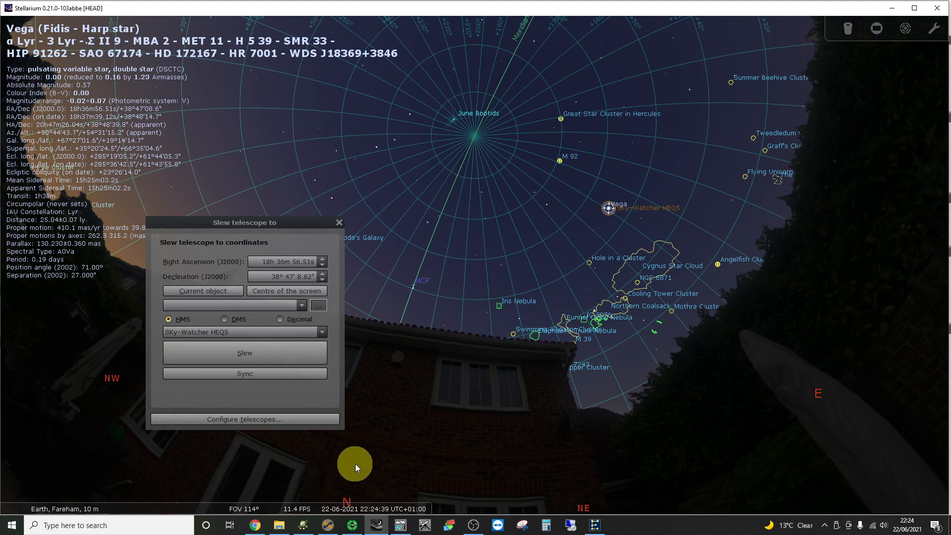
click(327, 527)
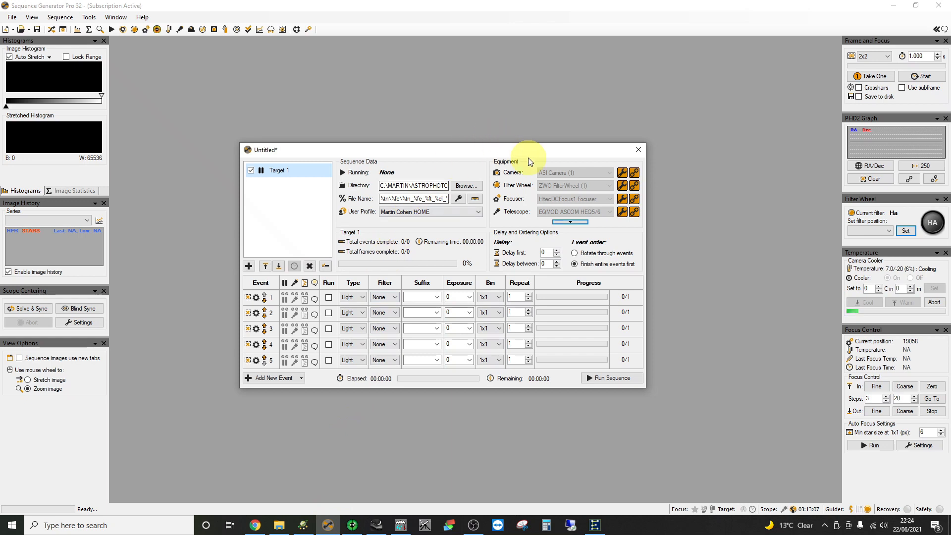
- Close the Untitled sequence and set Frame and Focus to 1x1 binning, 3-second exposure
click(639, 150)
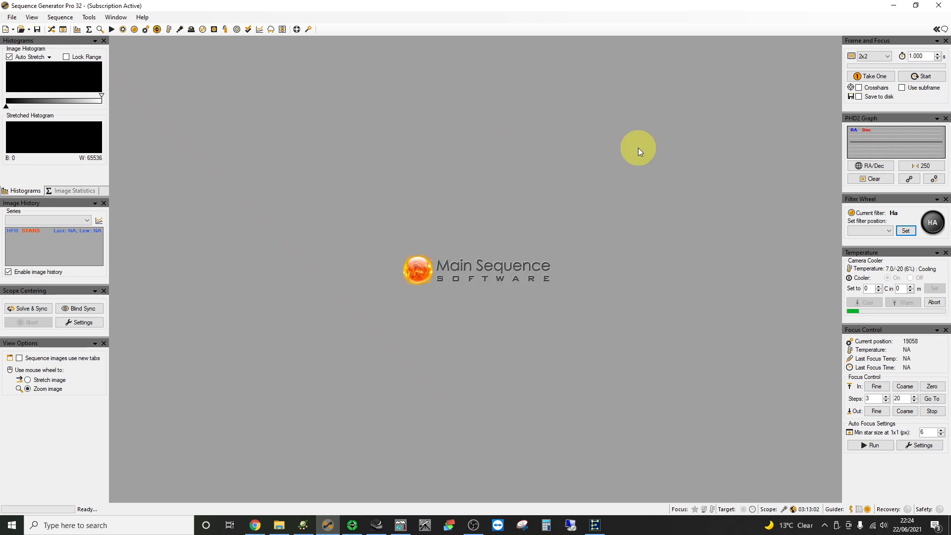
click(885, 56)
click(938, 55)
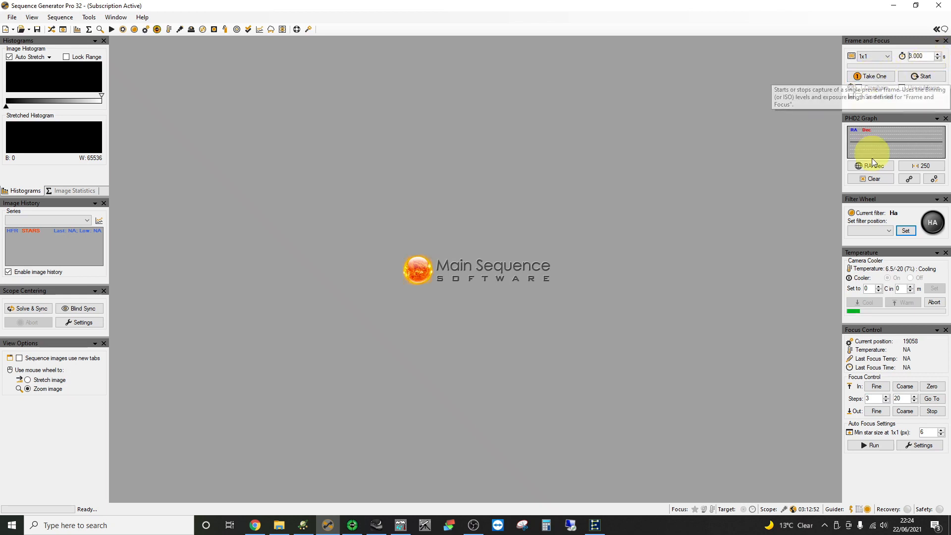
- Switch the filter wheel to L and capture a single preview frame
click(888, 231)
click(881, 240)
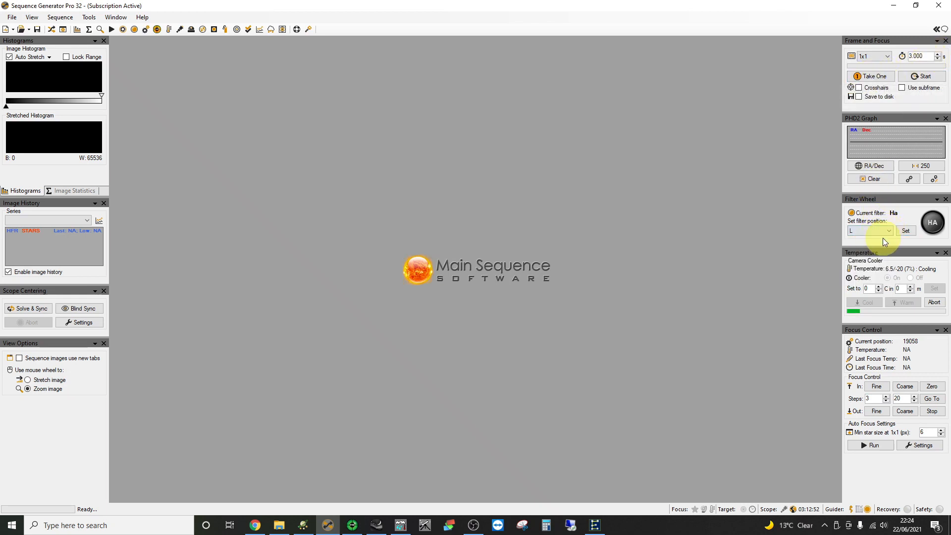
click(906, 231)
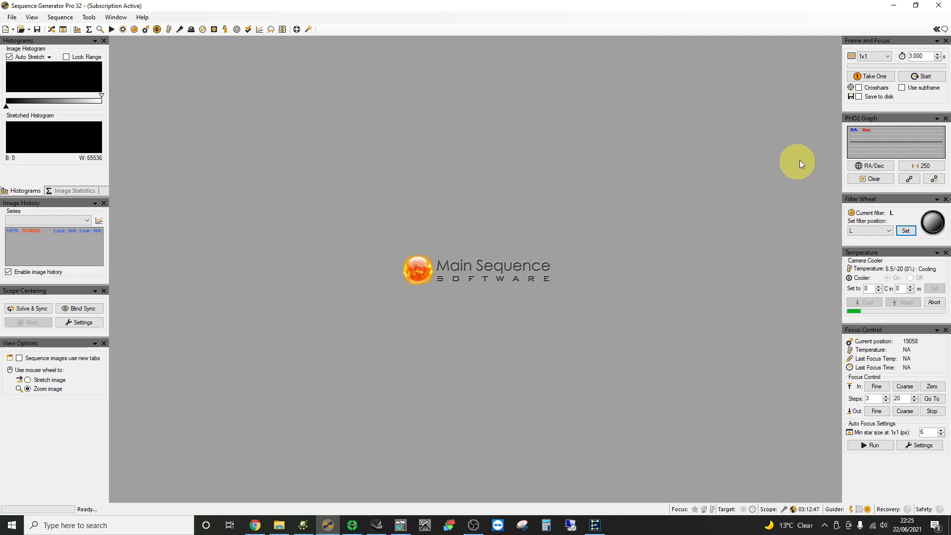
click(871, 78)
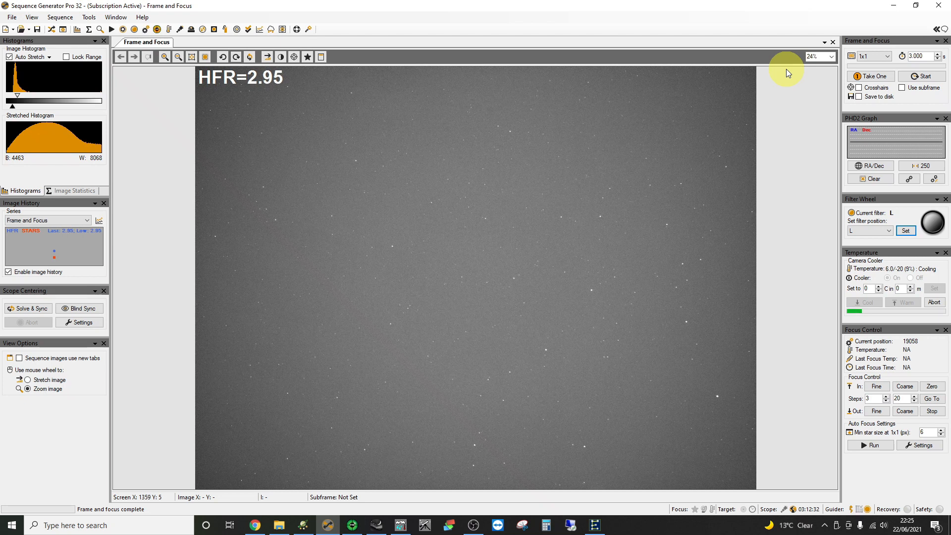
- In Plate Solve settings, untick Use filter and set the centring error tolerance to 50 pixels
click(63, 29)
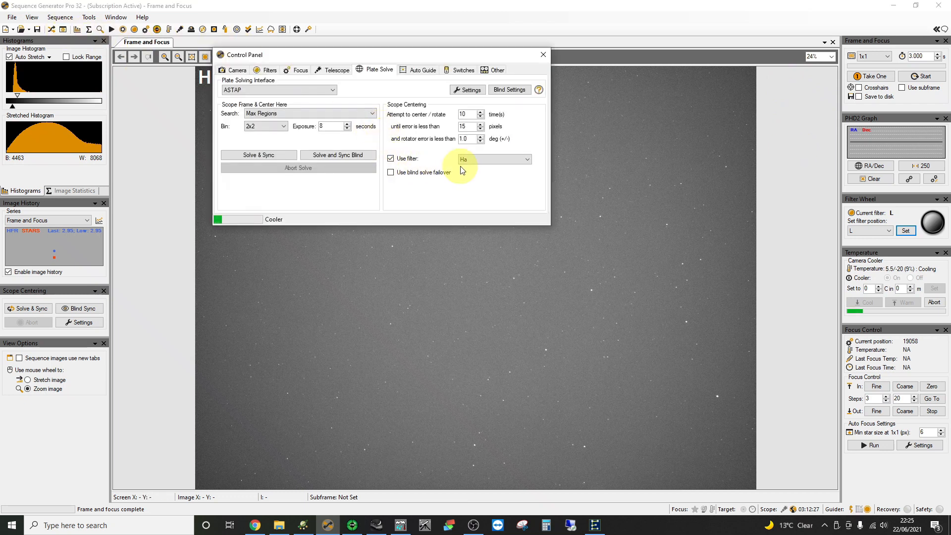
click(410, 159)
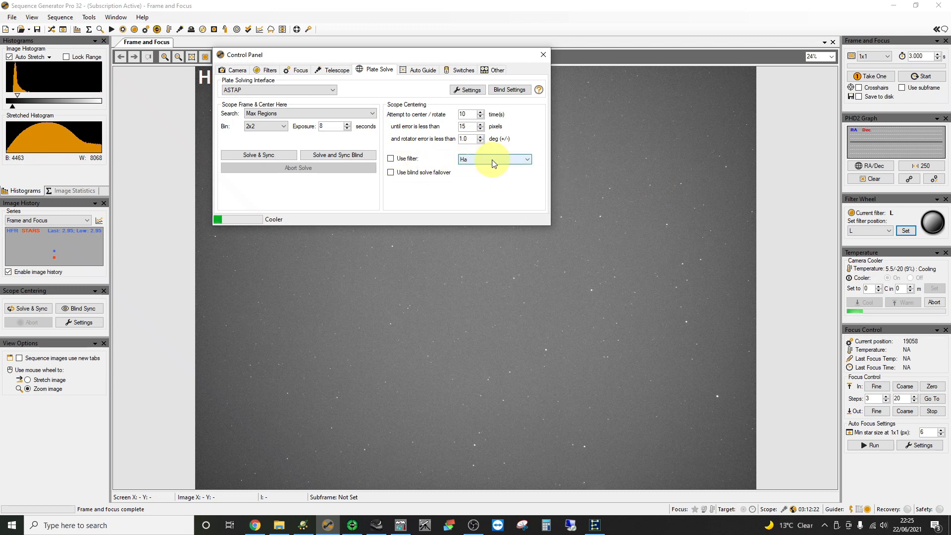
double_click(469, 127)
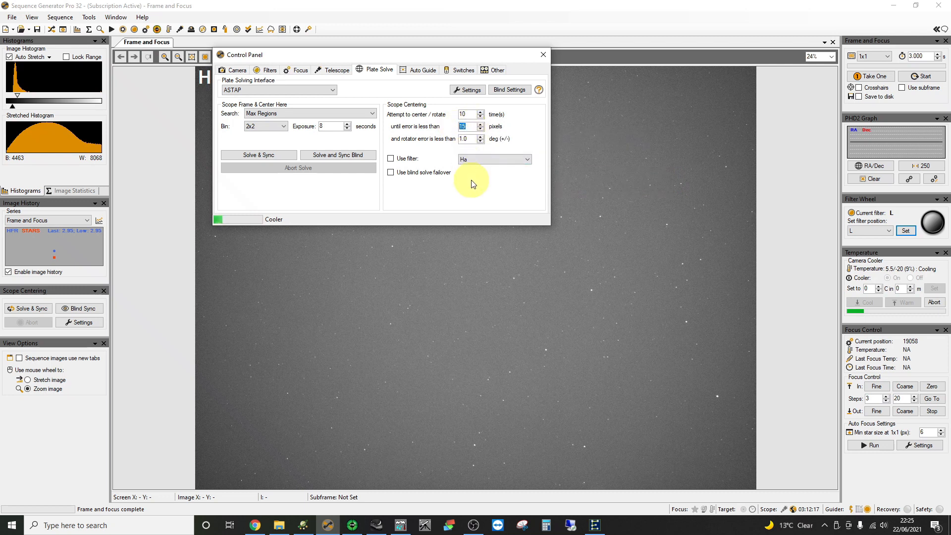
text(50)
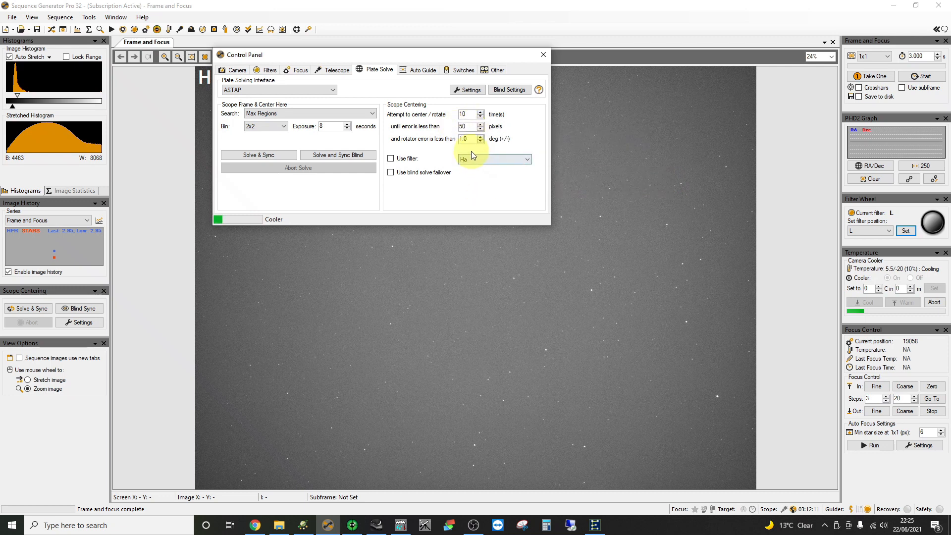
double_click(471, 127)
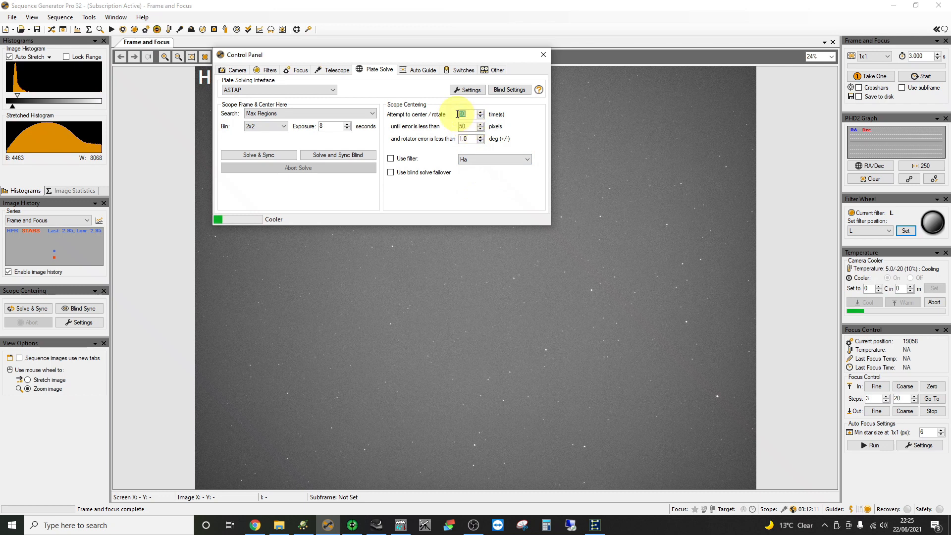
double_click(466, 139)
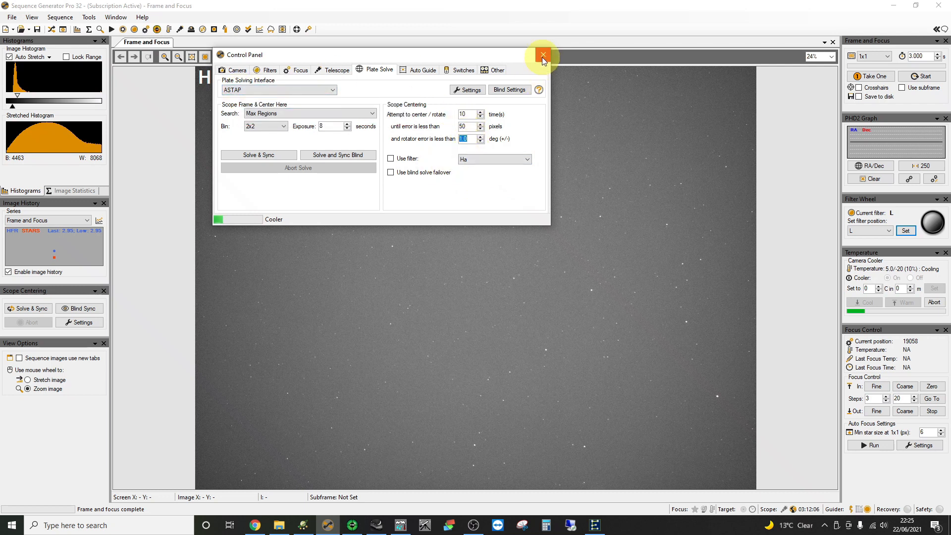
click(544, 56)
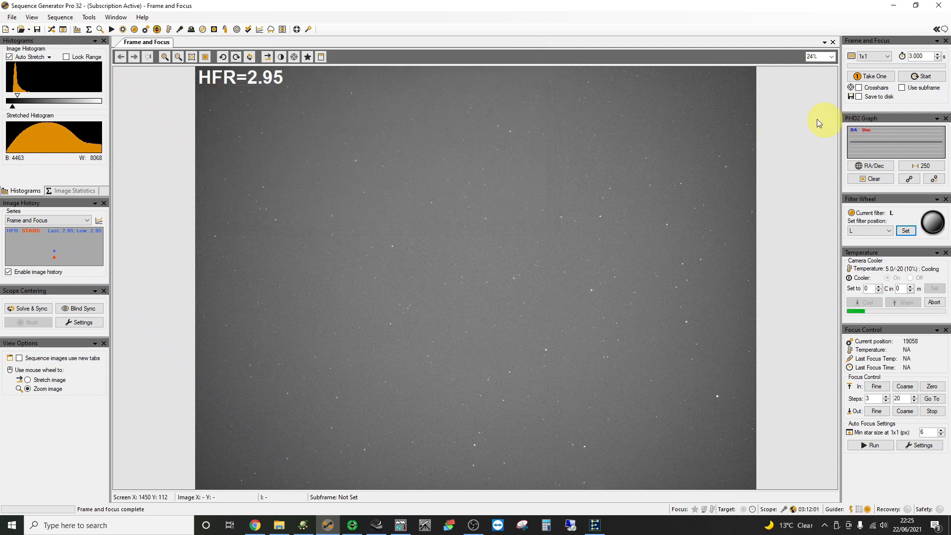
- Raise the Frame and Focus exposure to 8 seconds and take one preview frame
click(938, 55)
click(938, 55)
click(938, 55)
click(938, 55)
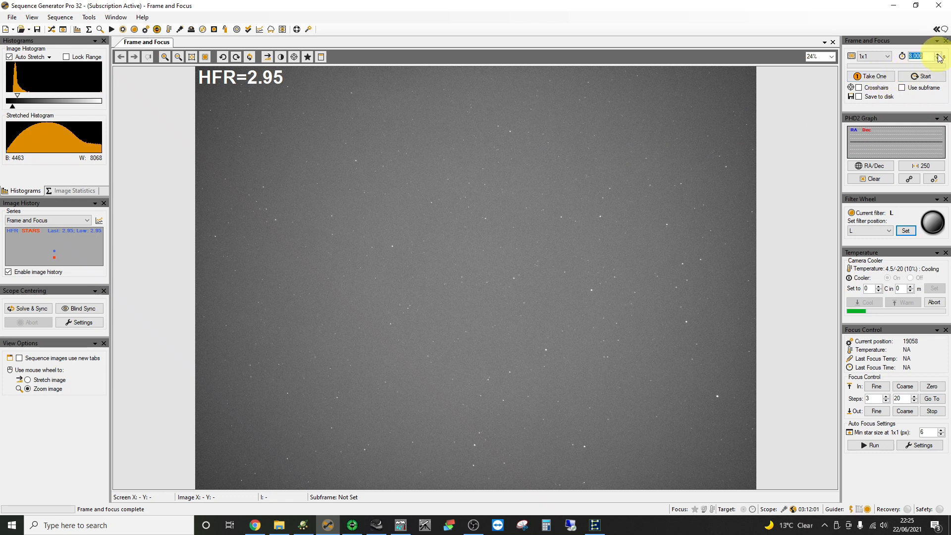
click(870, 79)
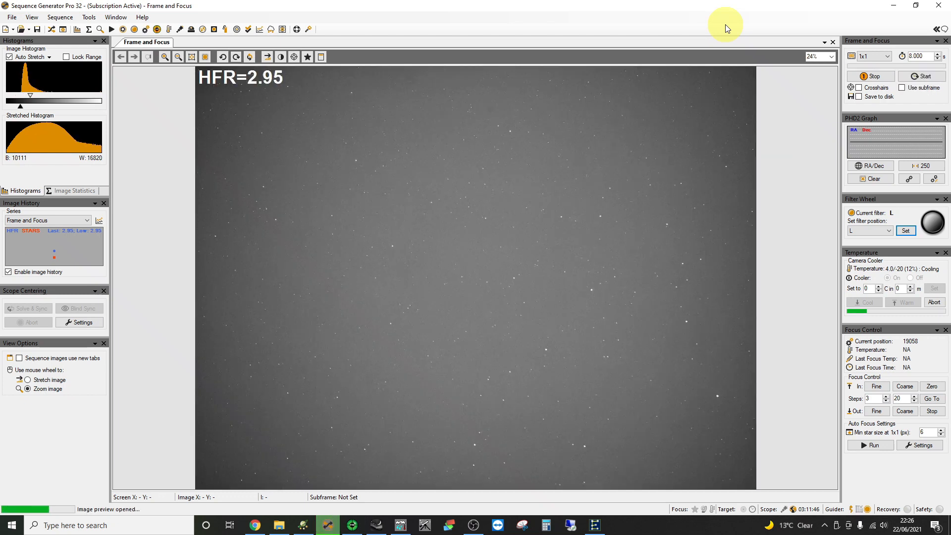
- Plate solve the preview image, getting RA 18:34:46, Dec 37°38'46", angle 171.57, and dismiss results
right_click(438, 242)
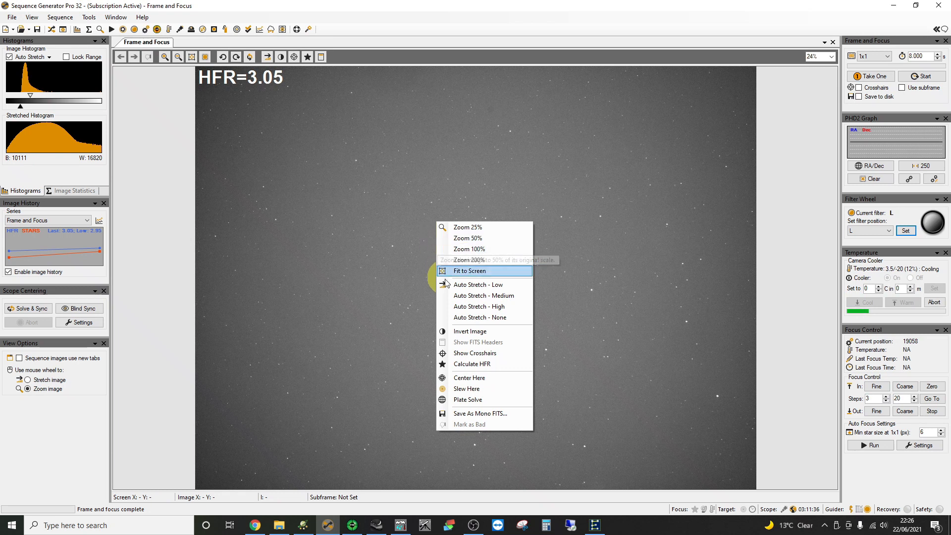
click(478, 401)
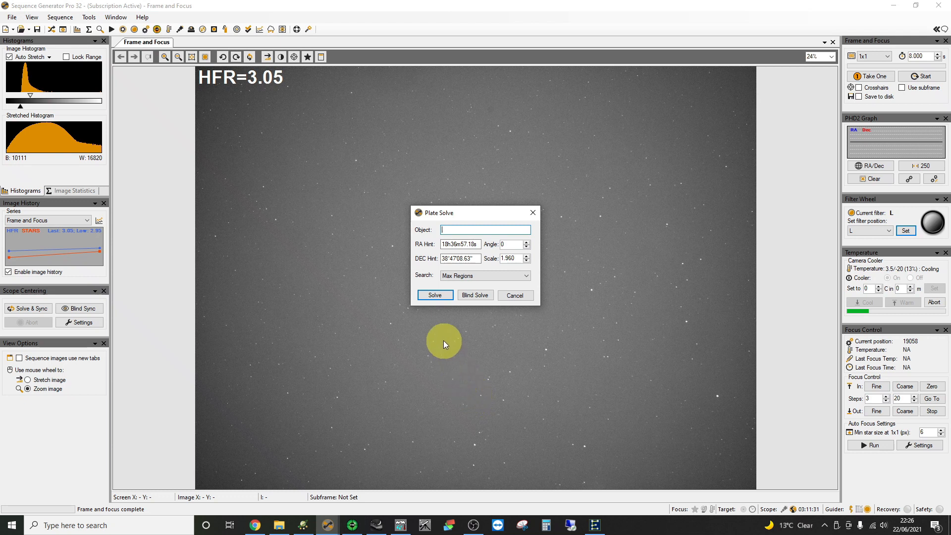
click(434, 295)
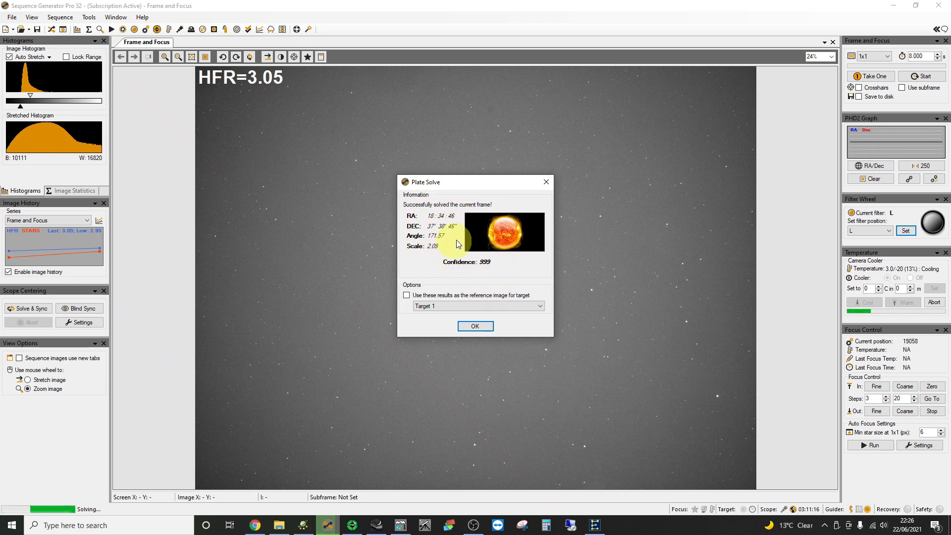
click(477, 327)
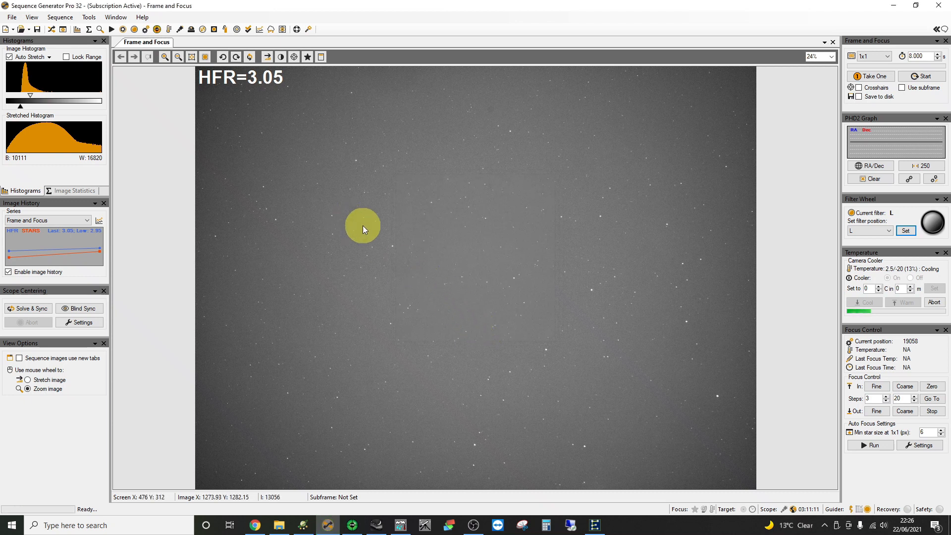
- Run Solve & Sync from the Plate Solve tab, syncing the mount to RA 18:34:46, Dec 37°38'47"
click(62, 29)
drag(340, 54, 440, 154)
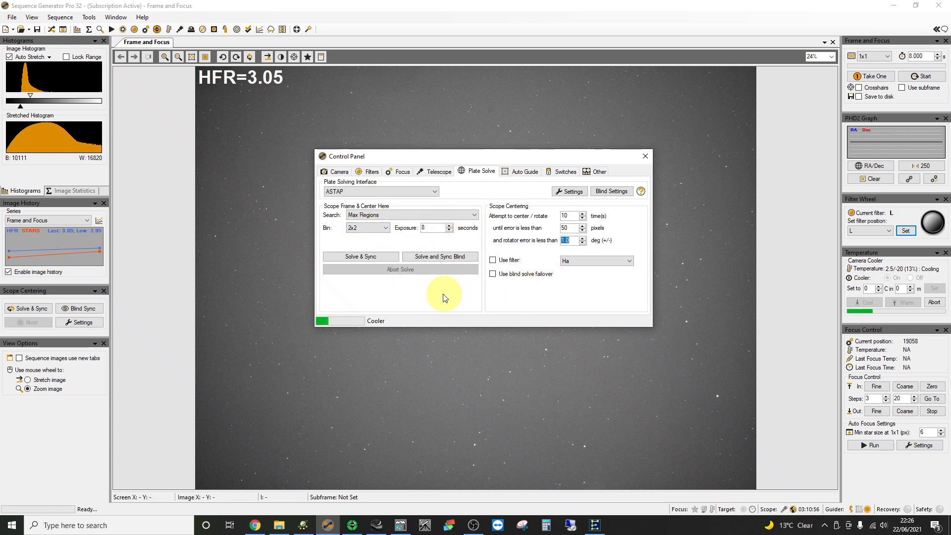
click(361, 257)
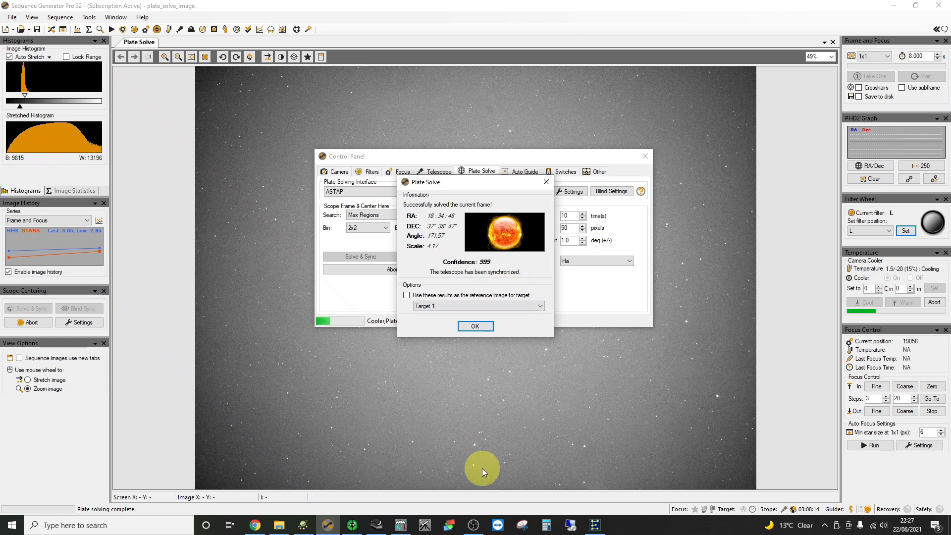
- Check EQMOD's Alignment Point List shows one sync point at RA 18:34:46, Dec 37:38:47
click(596, 528)
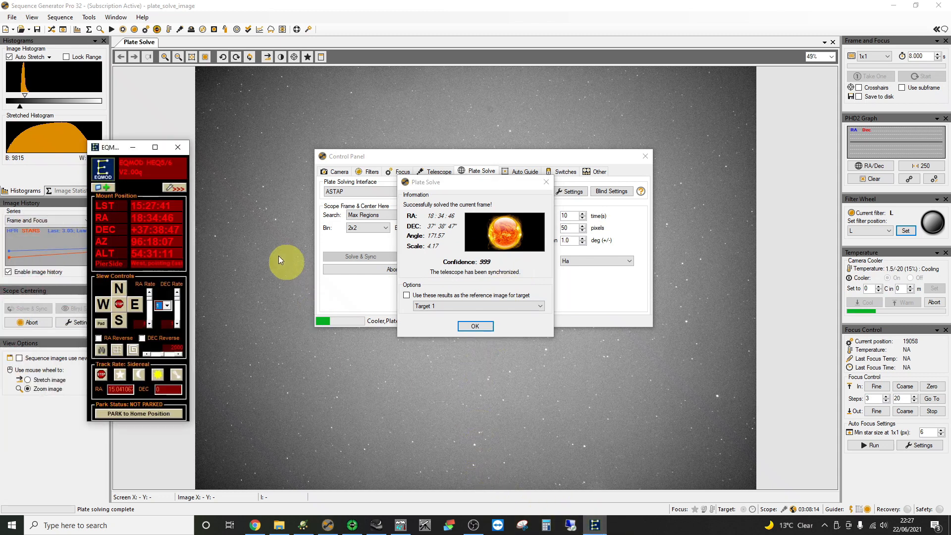
click(176, 191)
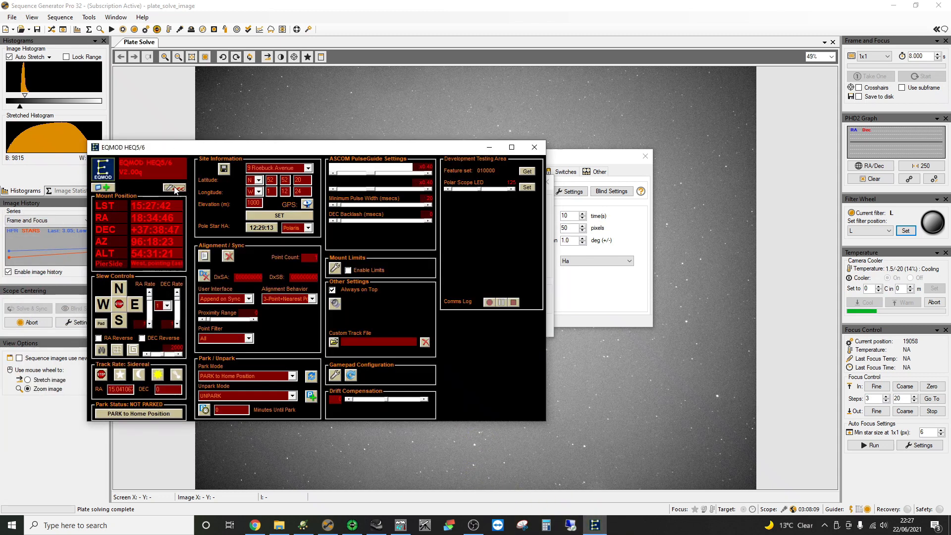
click(205, 256)
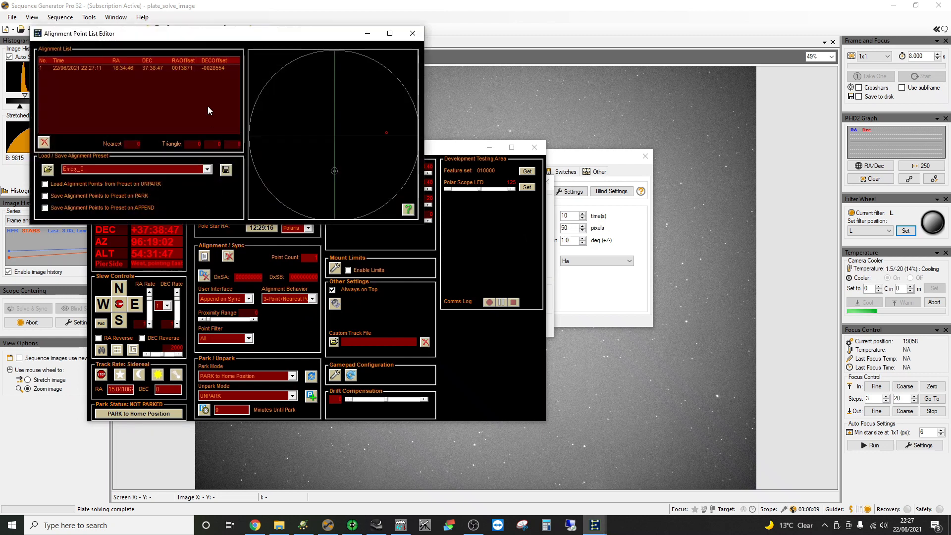
drag(184, 34, 414, 140)
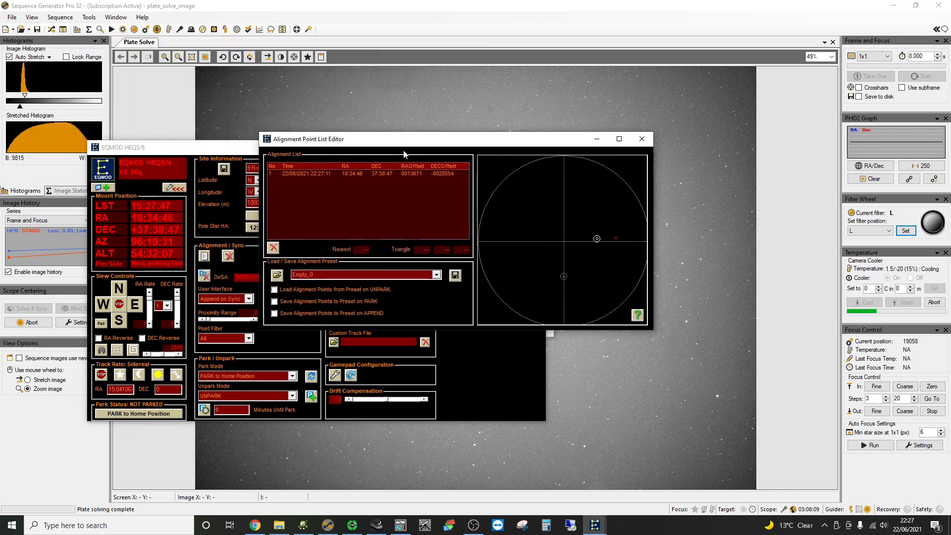
click(328, 173)
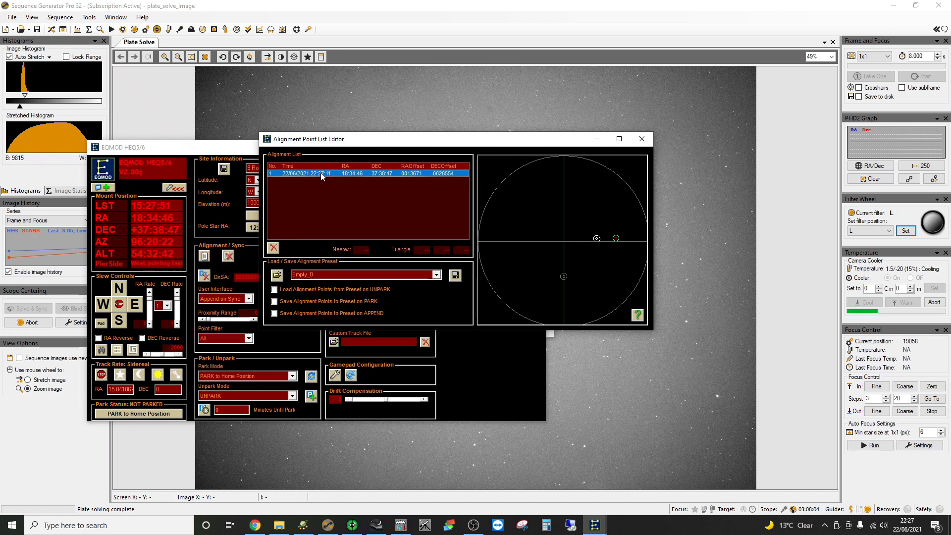
click(642, 141)
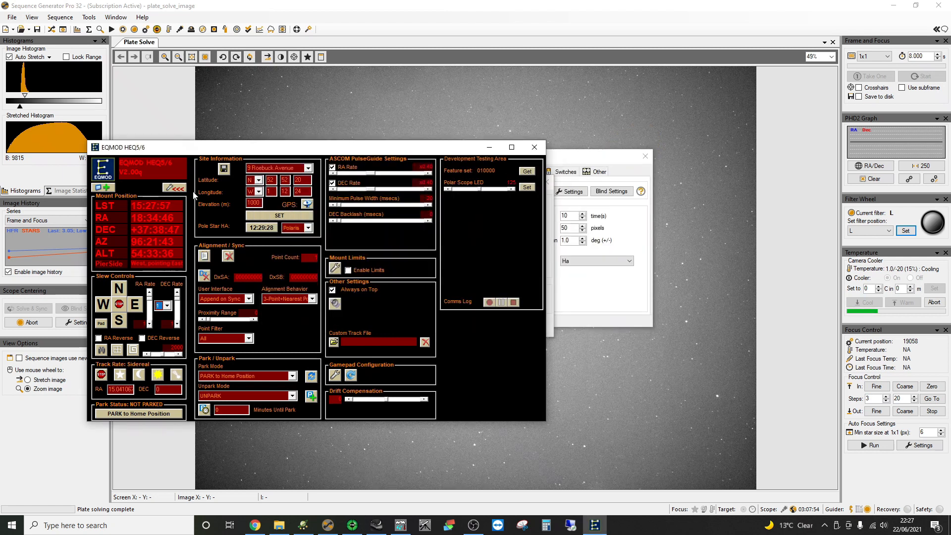
- Collapse and minimise EQMOD, then dismiss the plate-solve result
click(174, 188)
click(133, 147)
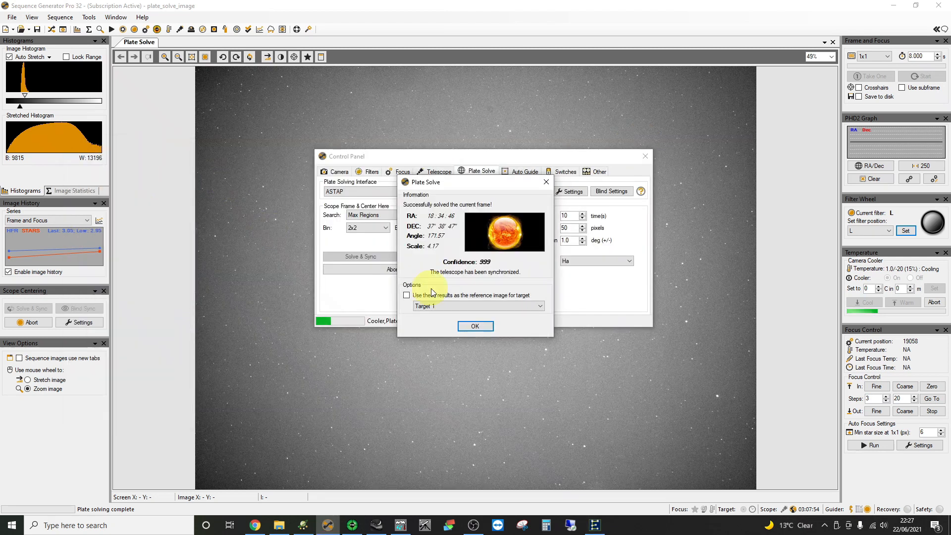
click(476, 326)
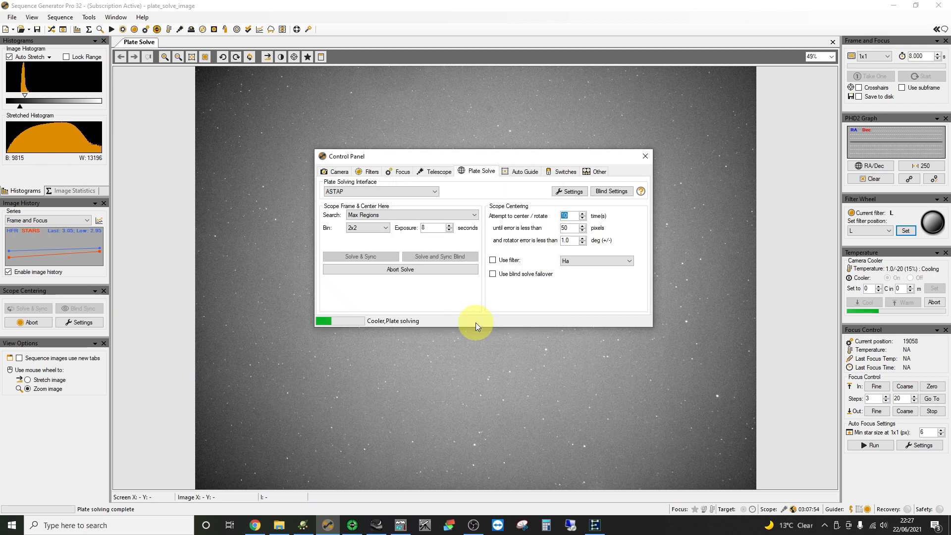
- Find and select Vega in Stellarium, slew the HEQ5 onto it, and return to Sequence Generator Pro
click(378, 526)
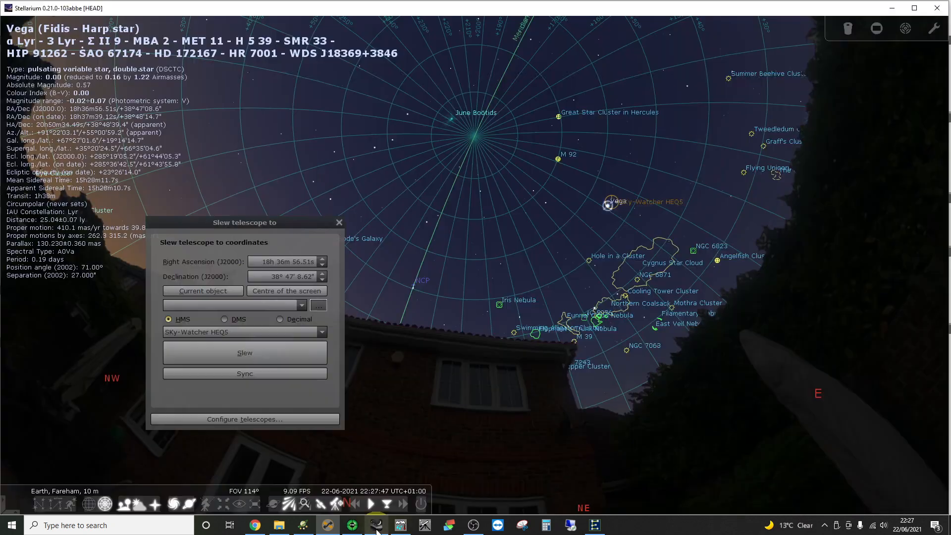
scroll(525, 296, up, 5)
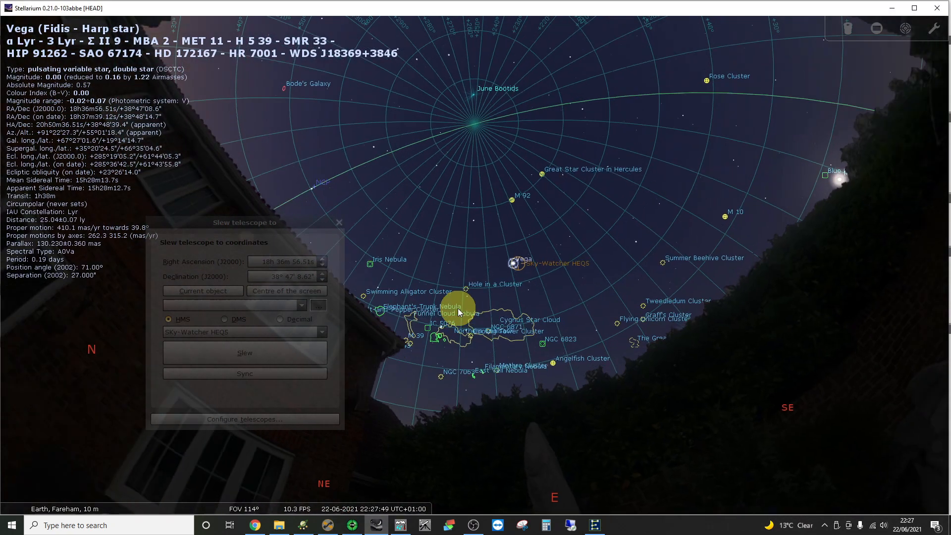
scroll(533, 297, up, 8)
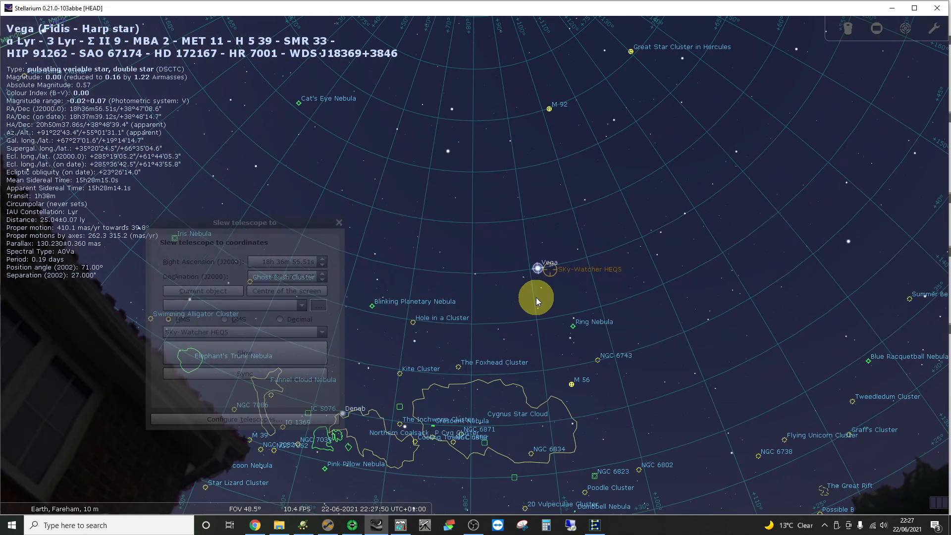
drag(350, 261, 317, 253)
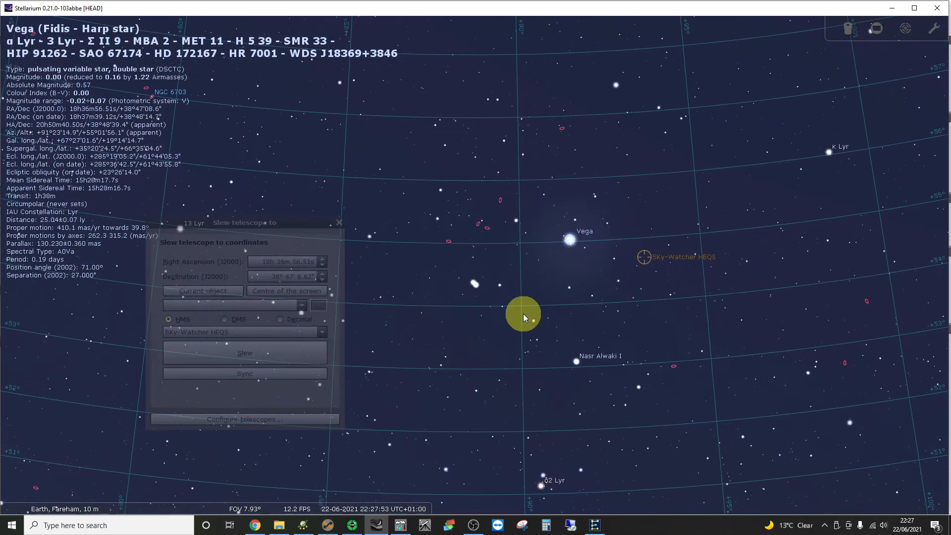
drag(522, 314, 404, 315)
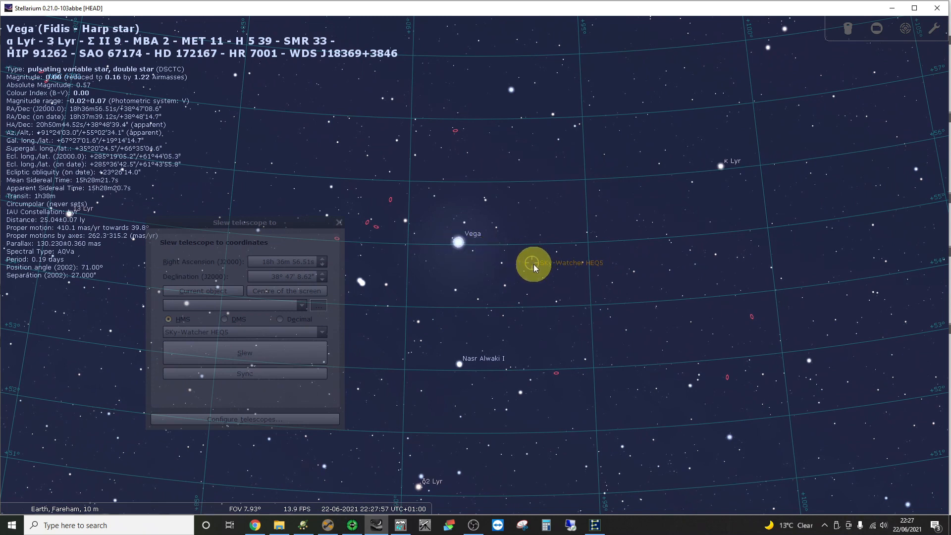
click(488, 279)
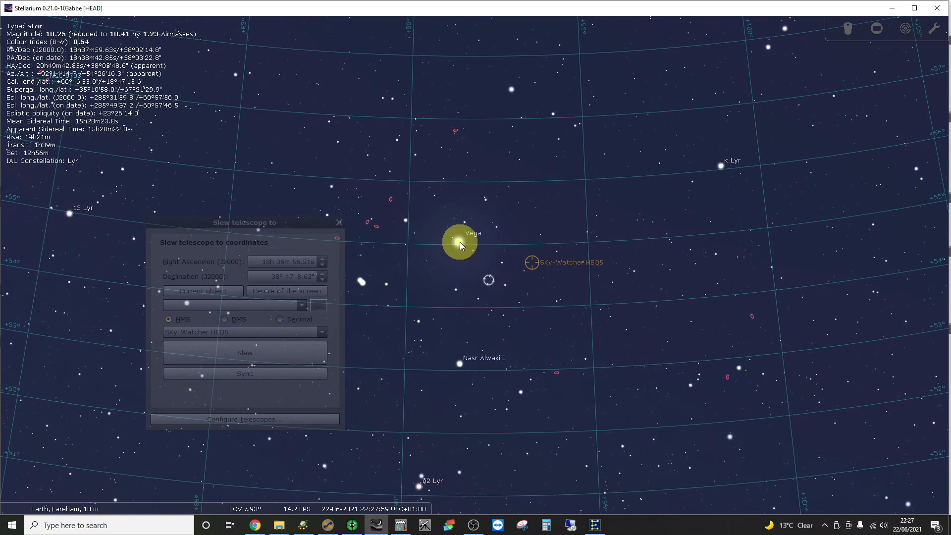
click(460, 244)
click(203, 293)
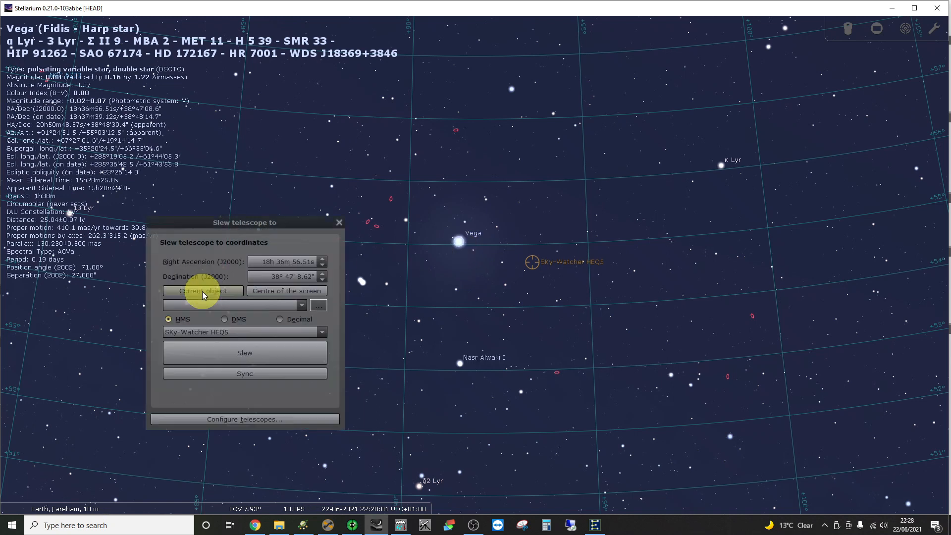
click(221, 351)
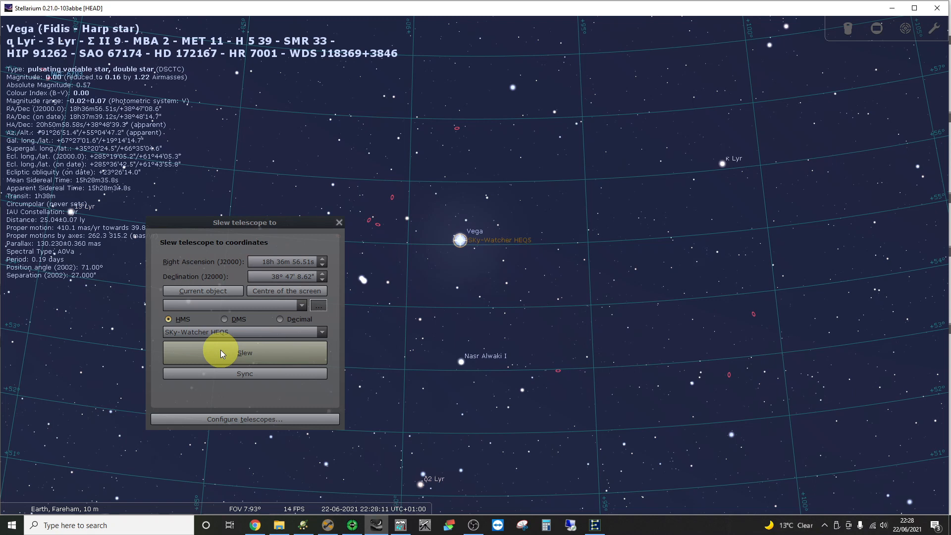
click(328, 527)
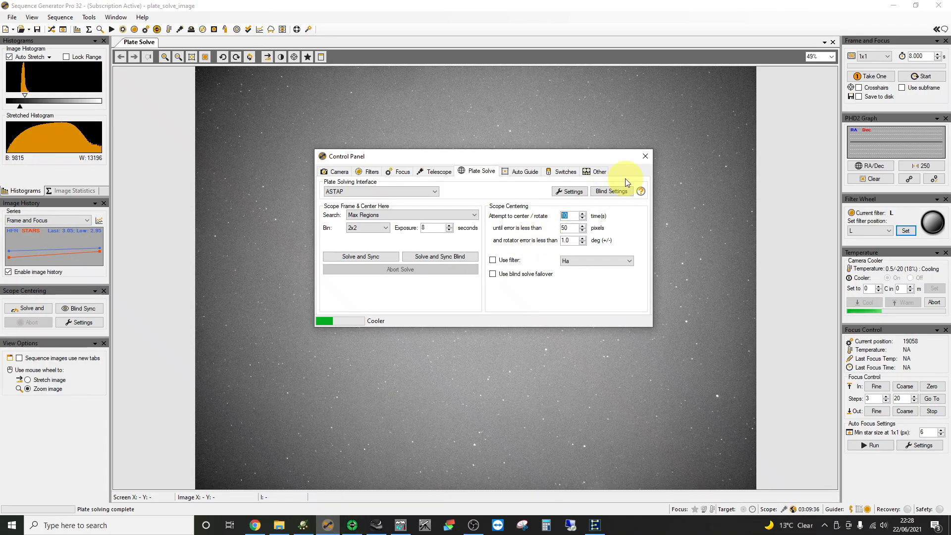
- Close the Control Panel and take one test frame showing Vega near centre at HFR 2.89
click(645, 156)
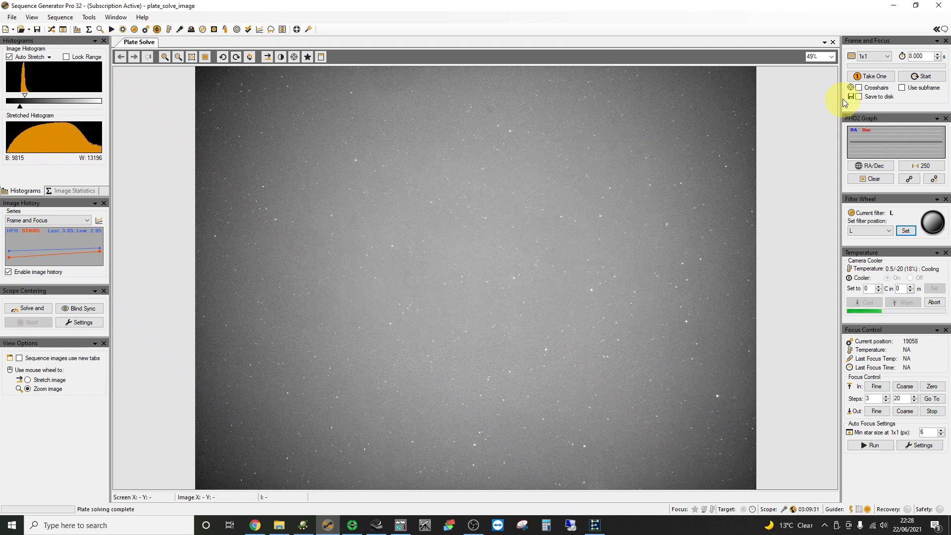
click(875, 77)
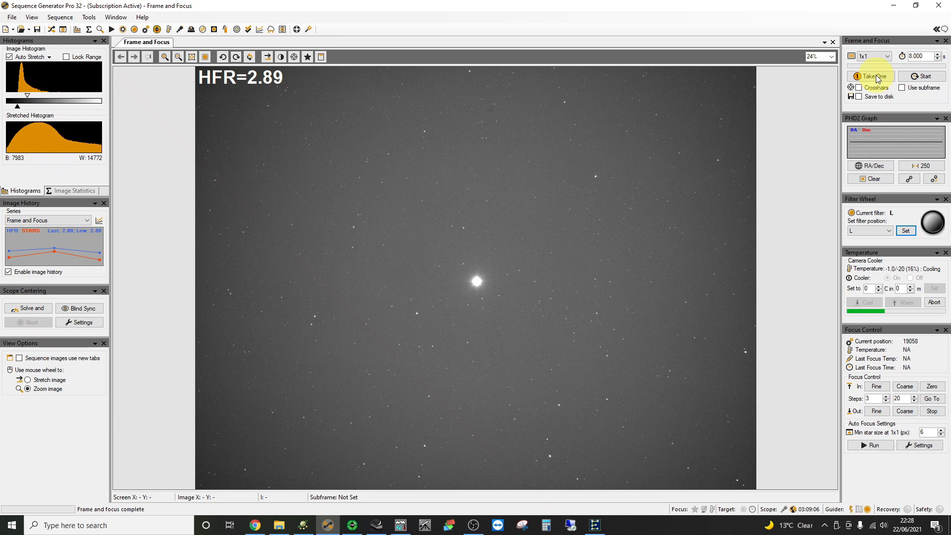
- Select Deneb in Cygnus and slew the HEQ5 to 20h 41m 25.92s, +45° 16′ 49.26″
click(377, 526)
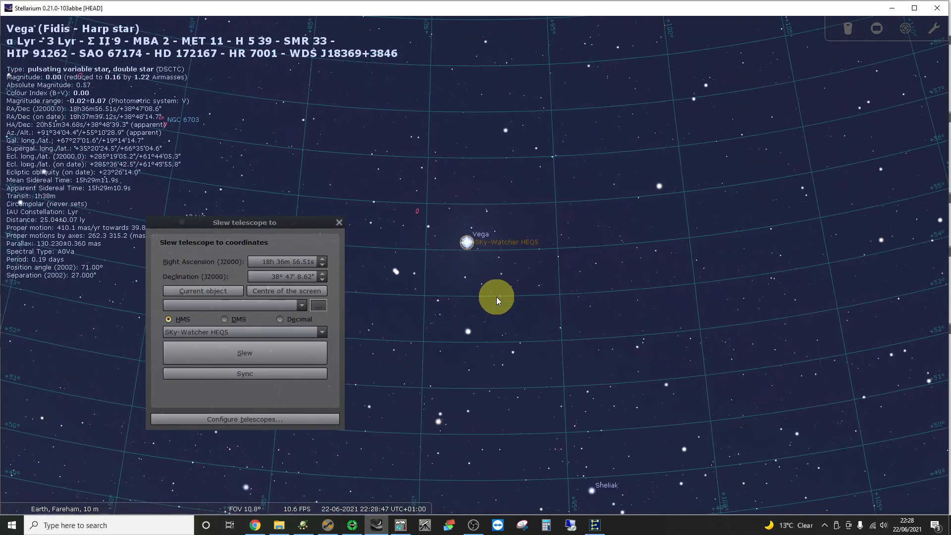
scroll(504, 305, down, 1)
drag(492, 347, 751, 181)
drag(540, 349, 663, 185)
drag(599, 272, 620, 240)
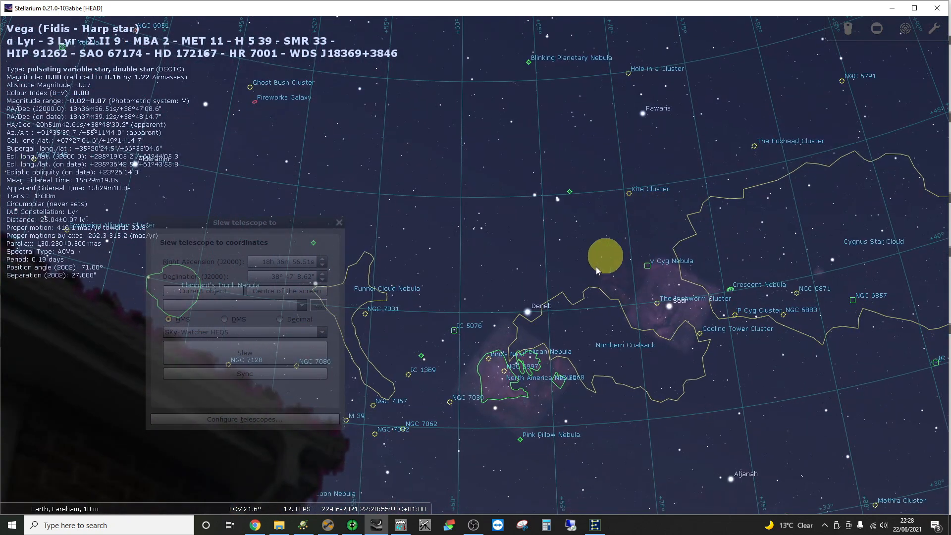
click(527, 312)
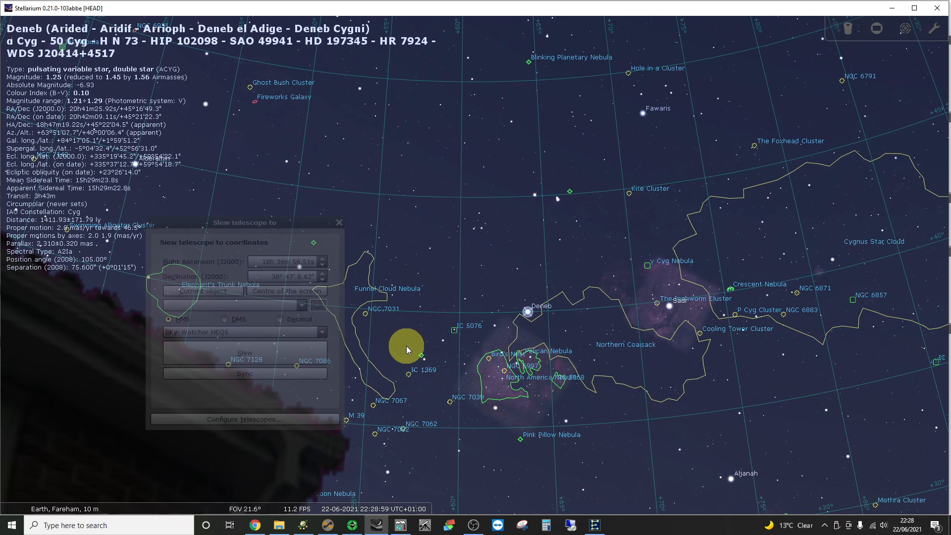
click(204, 292)
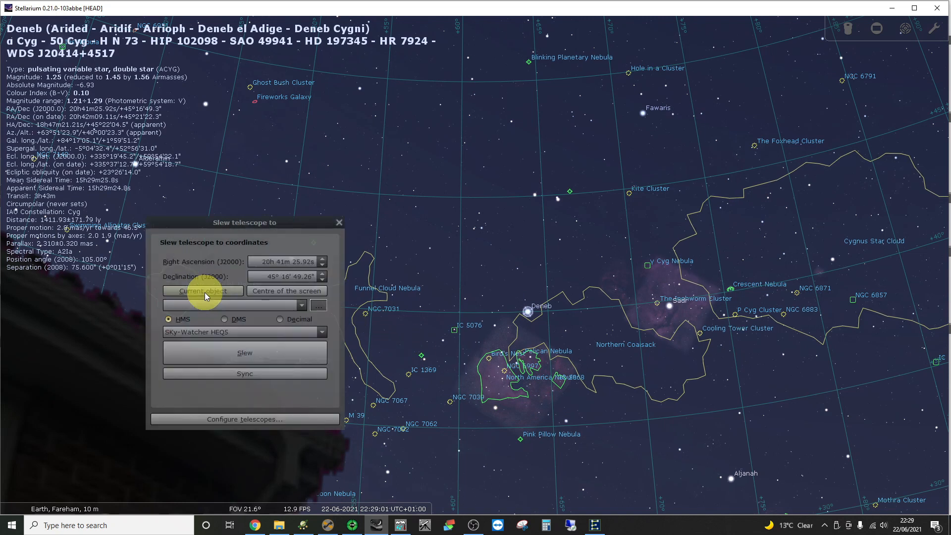
click(222, 350)
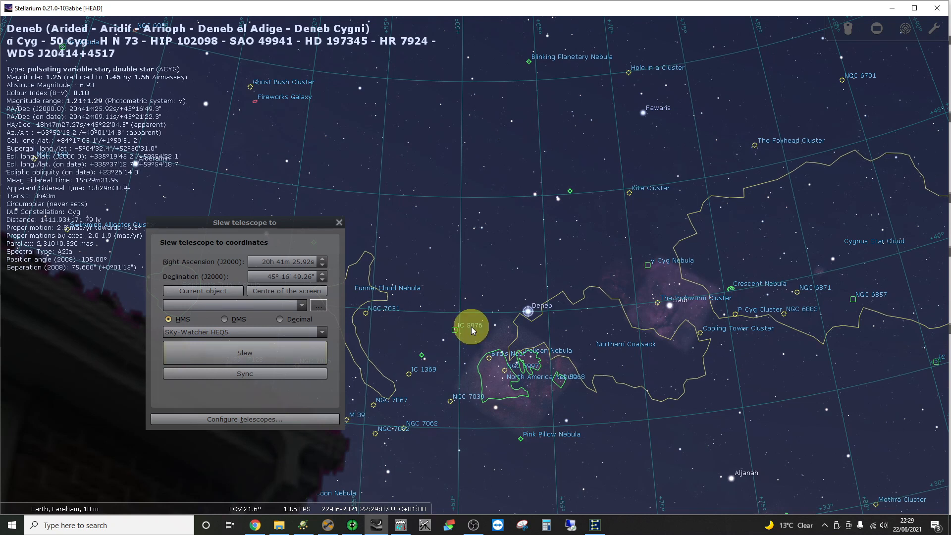
scroll(471, 326, down, 3)
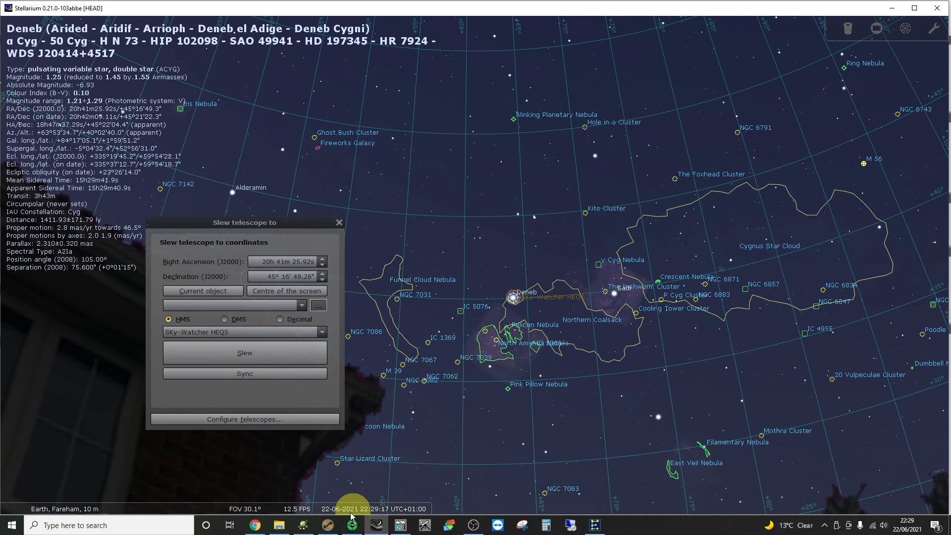
- Plate-solve the Deneb frame and sync the mount to RA 20:41:06, Dec 45°11′19″
click(328, 525)
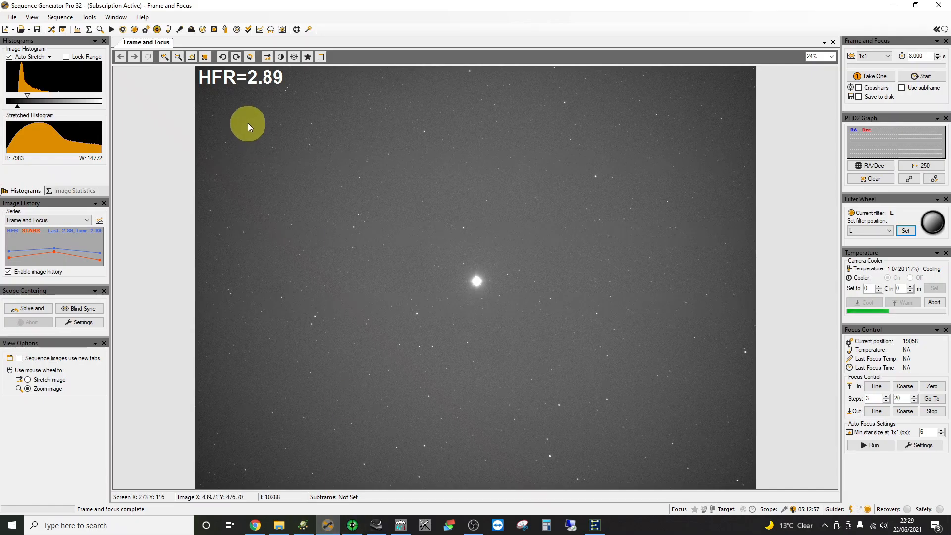
click(63, 30)
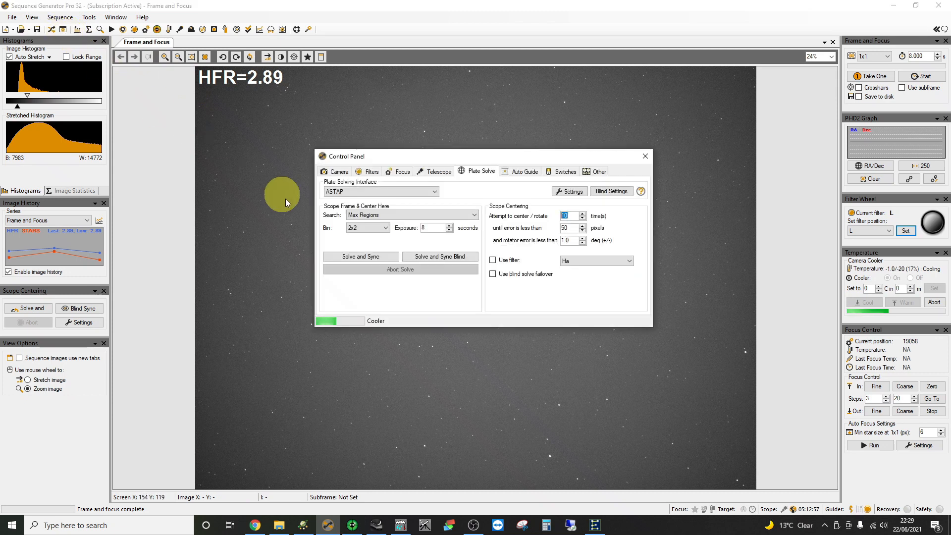
click(355, 257)
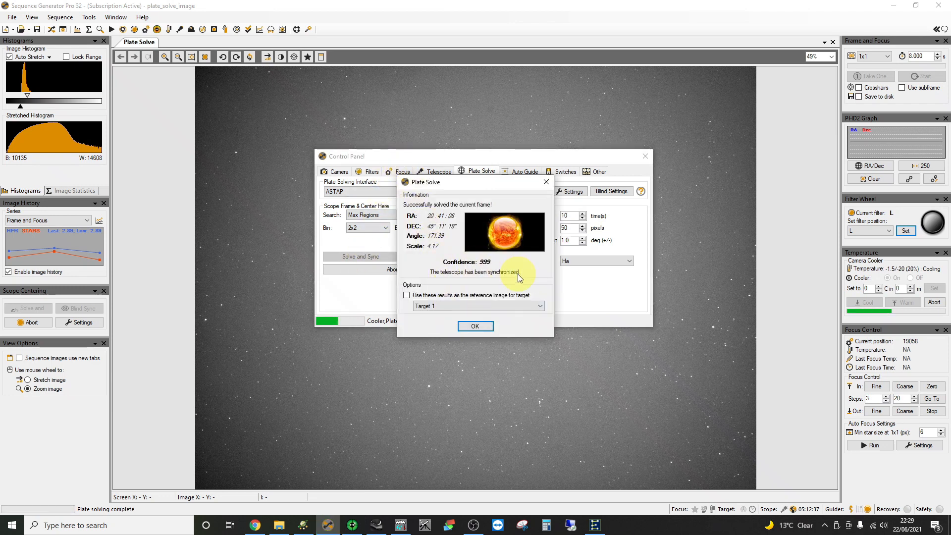
click(474, 326)
drag(439, 161, 758, 313)
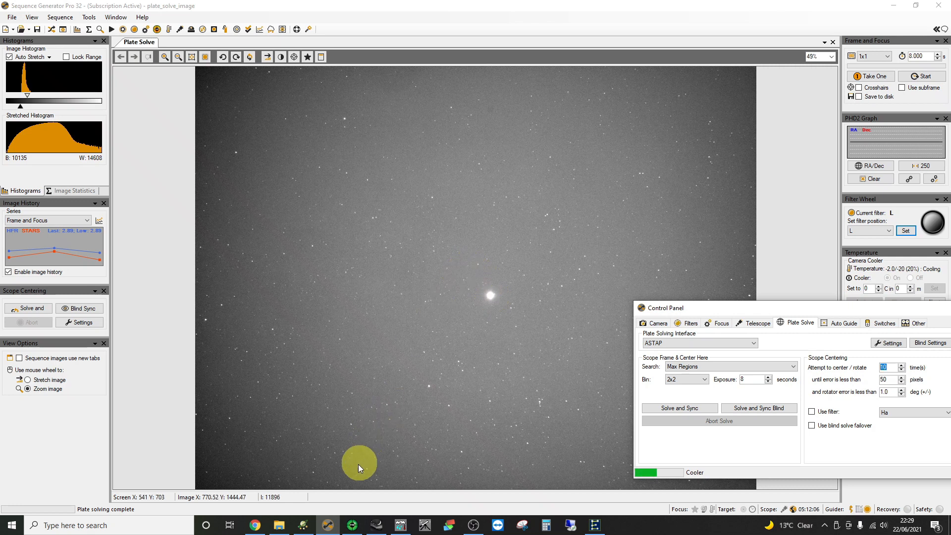
click(595, 525)
click(175, 188)
click(204, 256)
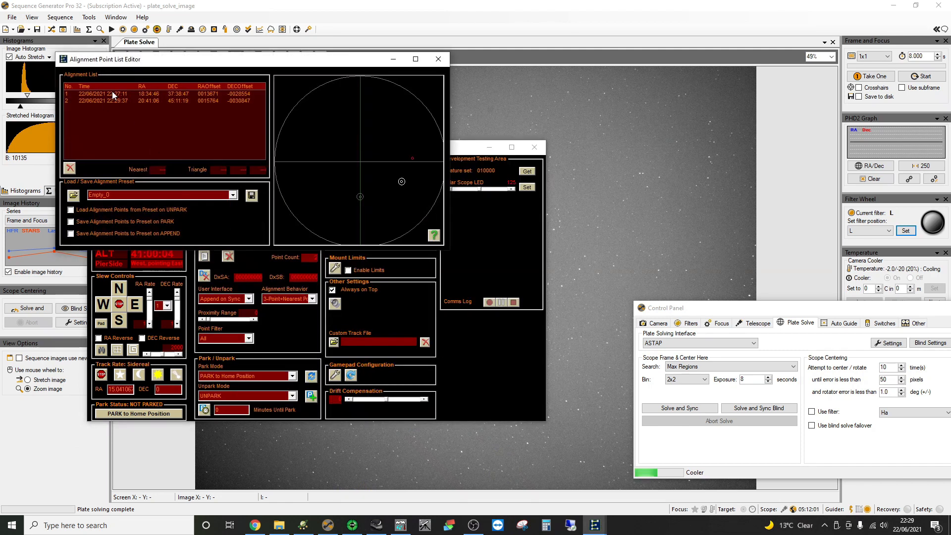
click(113, 94)
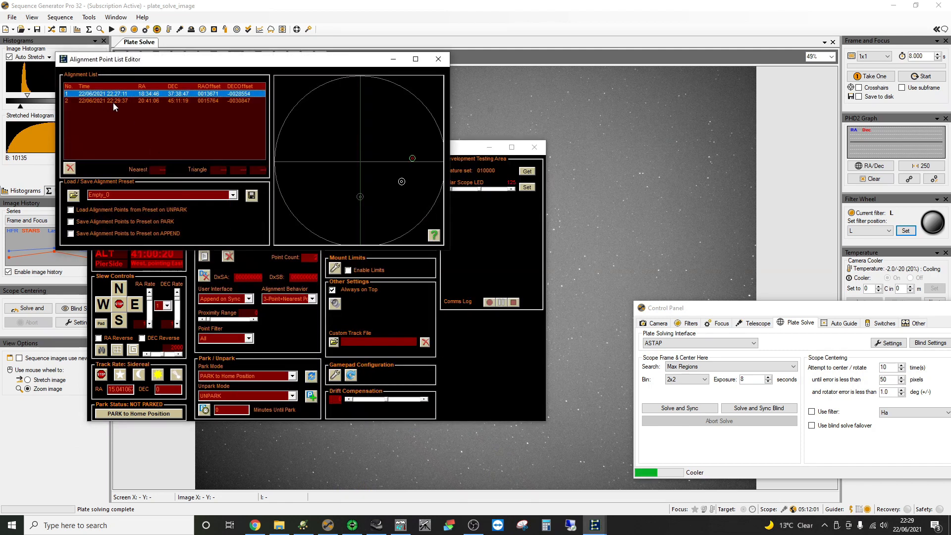
click(114, 100)
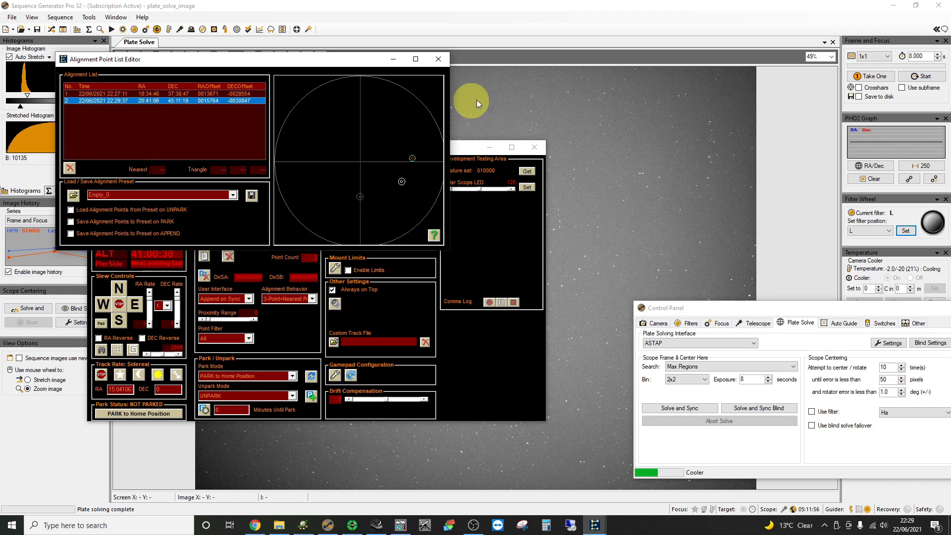
click(438, 59)
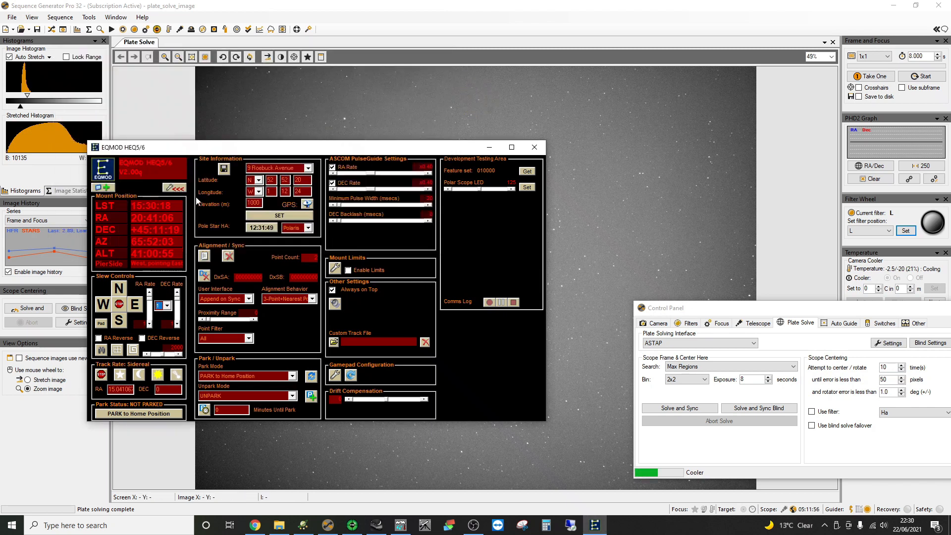
click(174, 187)
click(139, 149)
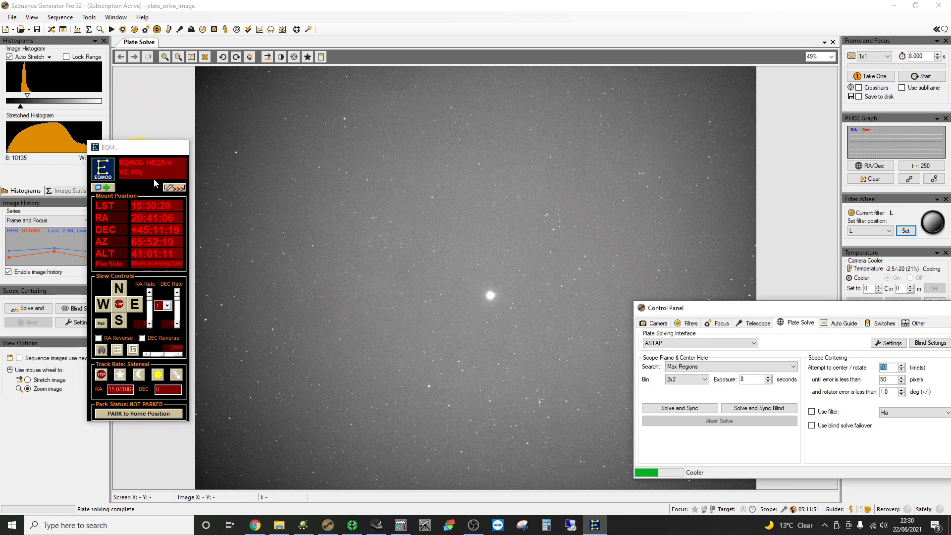
- Centre and select Deneb in Stellarium, then slew the HEQ5 until its reticle sits on the star
click(369, 529)
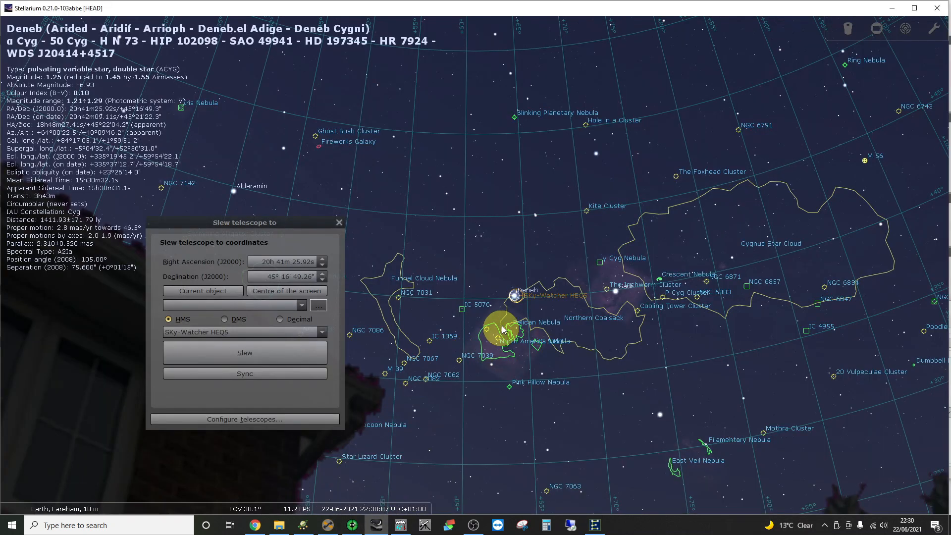
scroll(497, 339, up, 10)
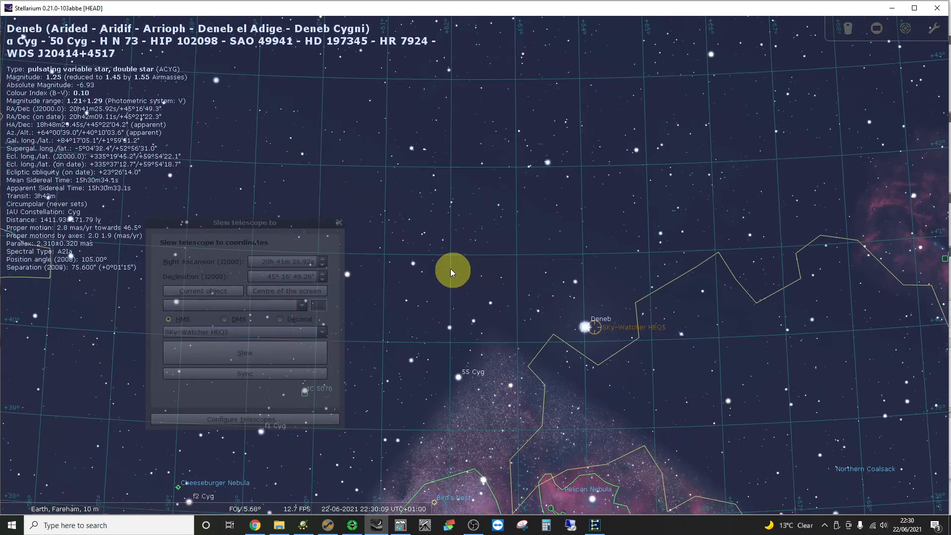
drag(461, 277, 398, 223)
scroll(526, 337, up, 2)
drag(501, 337, 420, 301)
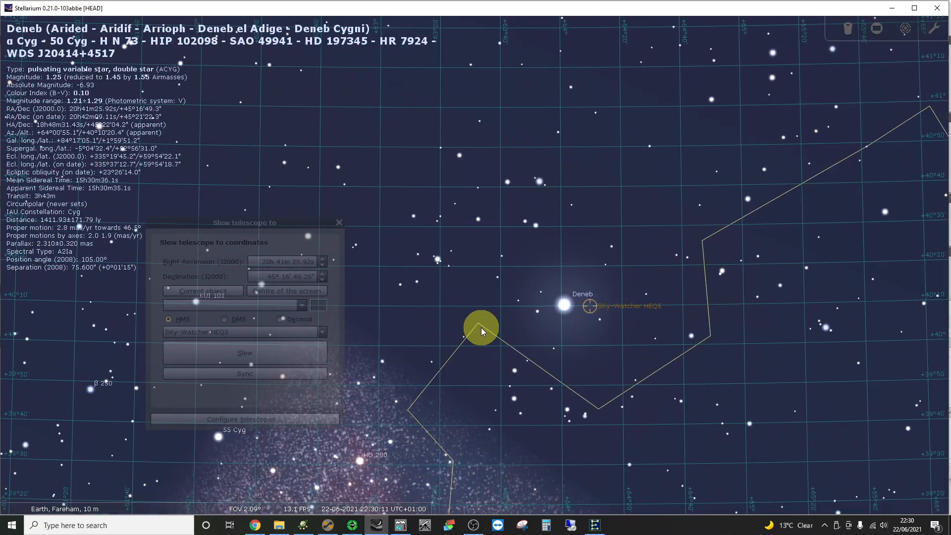
right_click(565, 310)
click(565, 309)
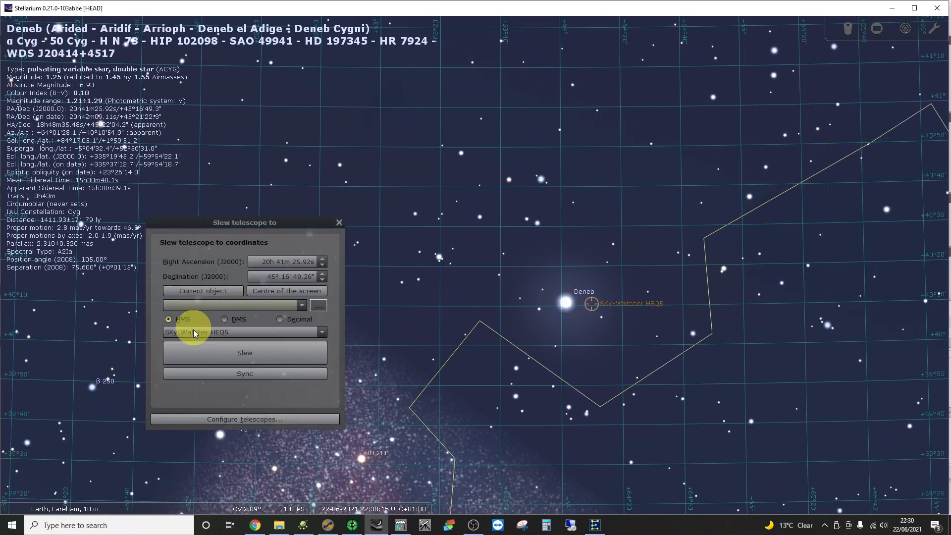
click(212, 356)
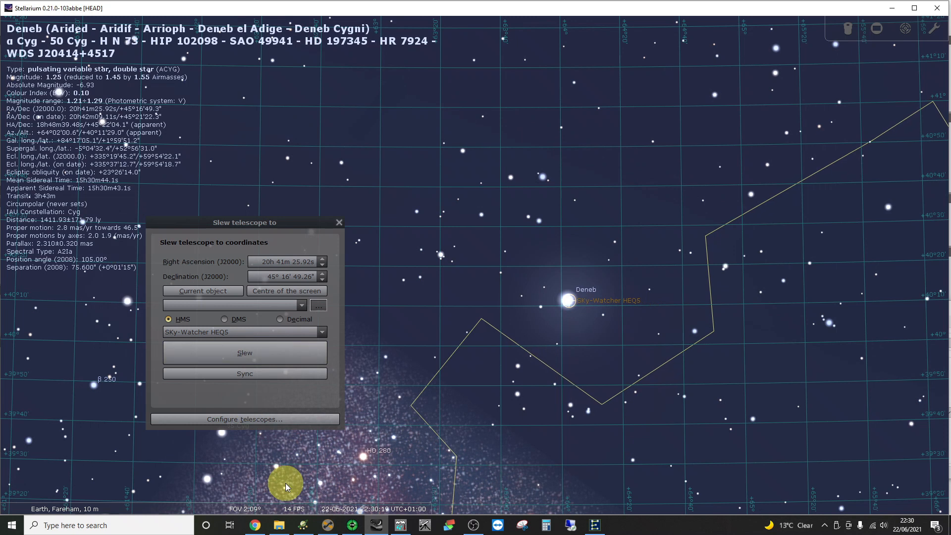
click(327, 528)
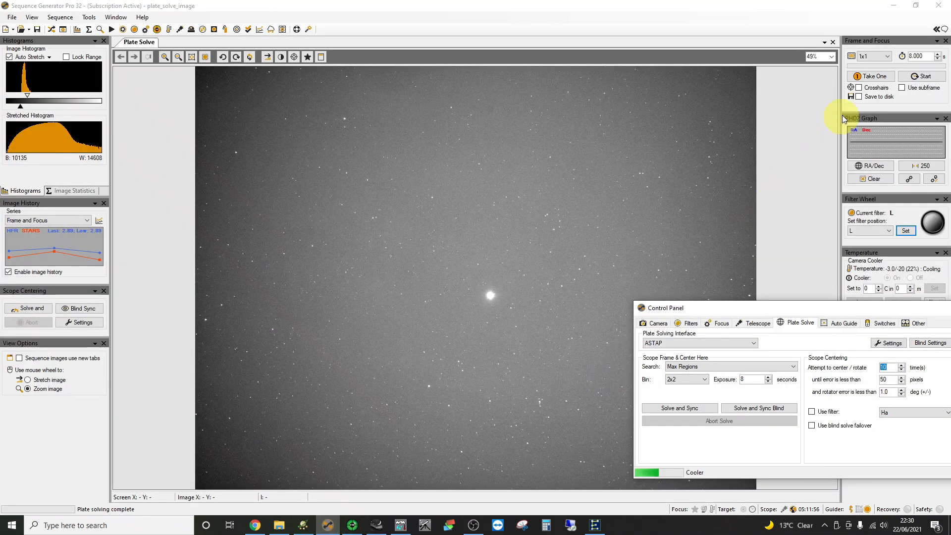
- Take two 8-second test frames after the slew, the latest measuring HFR 3.05
click(868, 79)
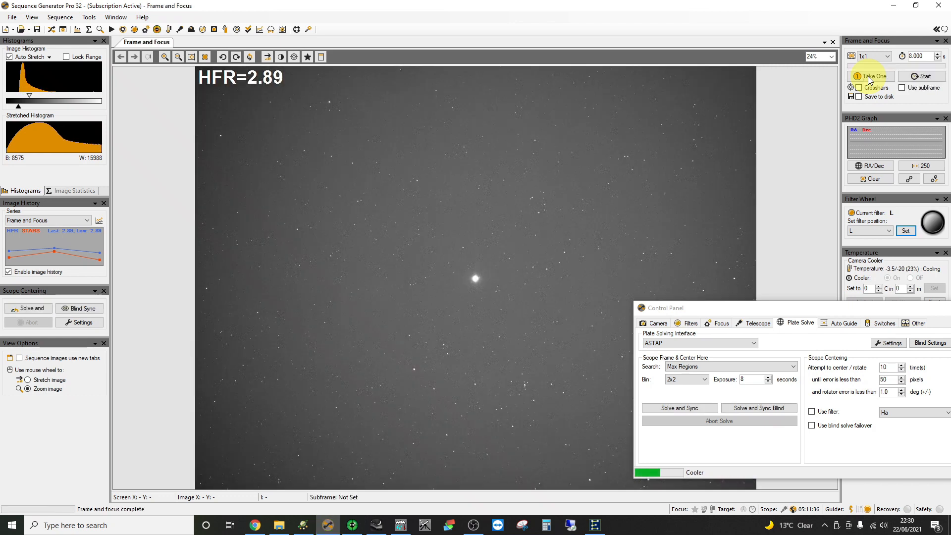
click(871, 79)
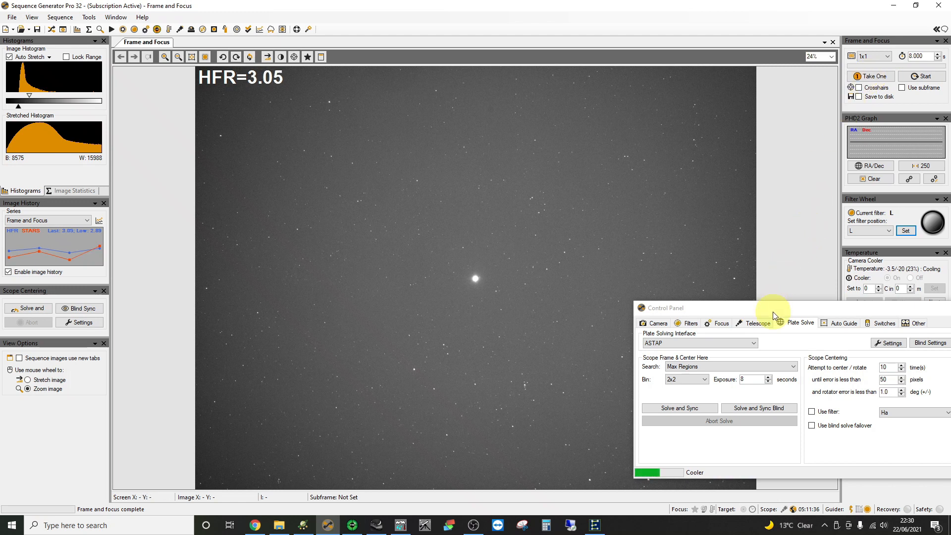
drag(775, 311, 669, 334)
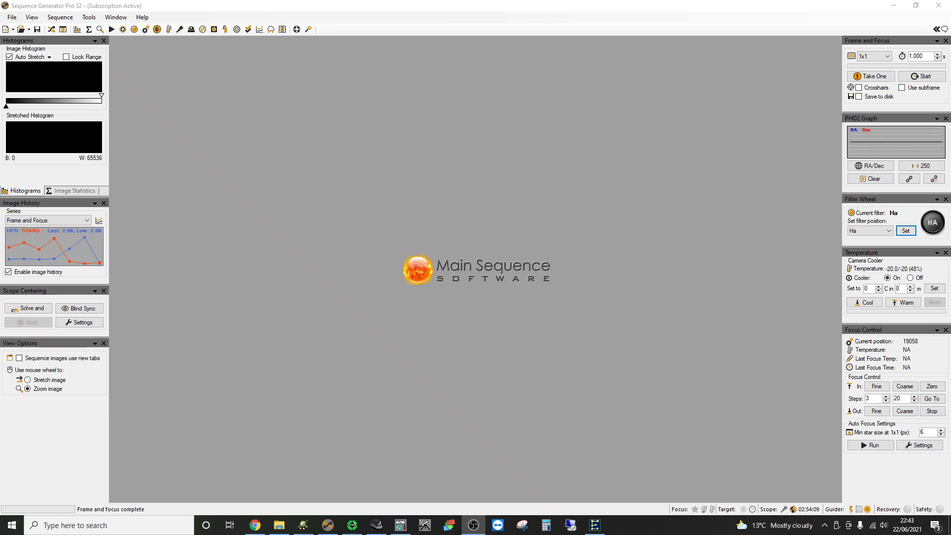
- In the Framing & Mosaic Wizard, target NGC7000 at 20h58m47s, +44°19′48″ and fetch a 2° image
click(91, 18)
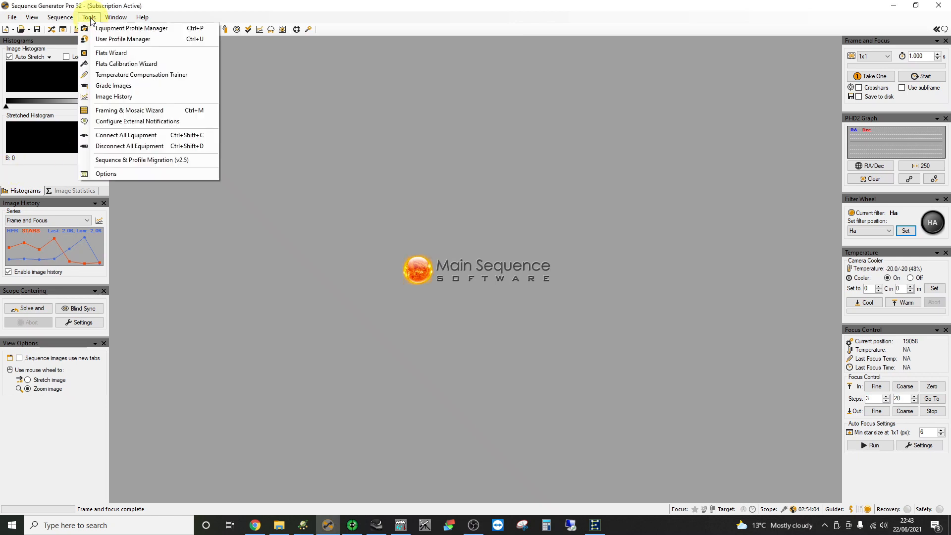
click(124, 111)
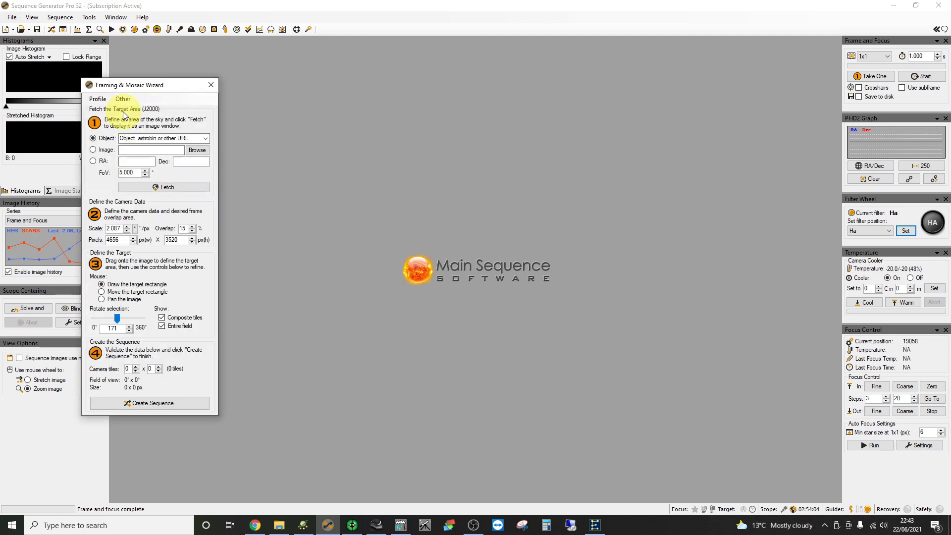
drag(118, 90, 259, 107)
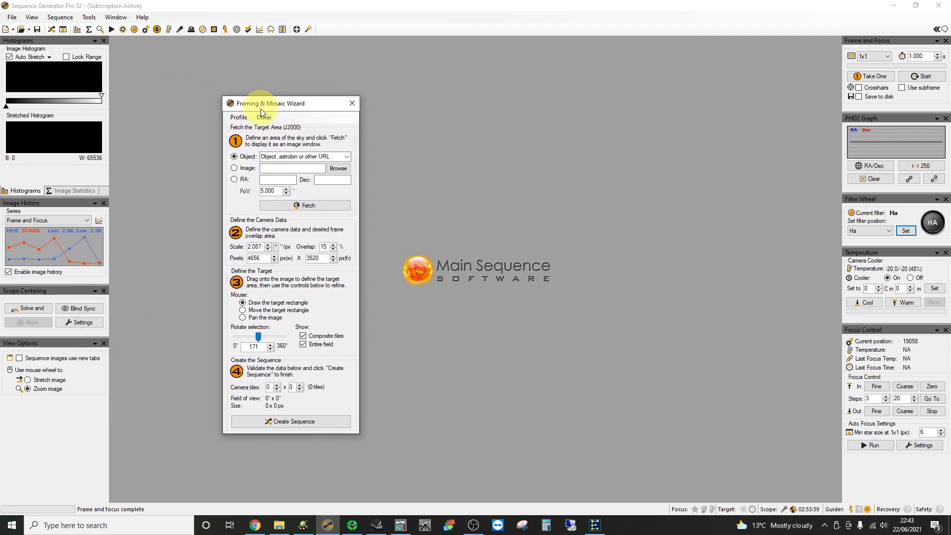
click(288, 157)
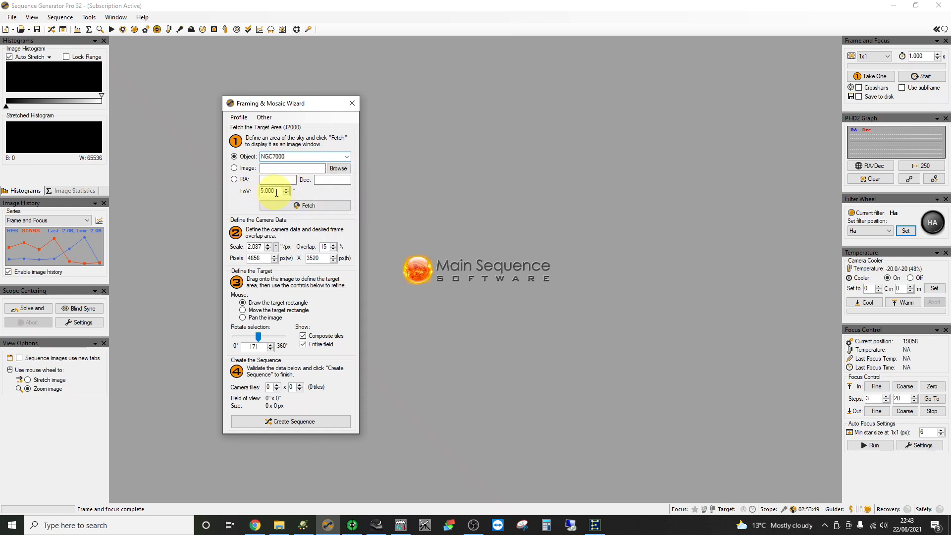
double_click(268, 191)
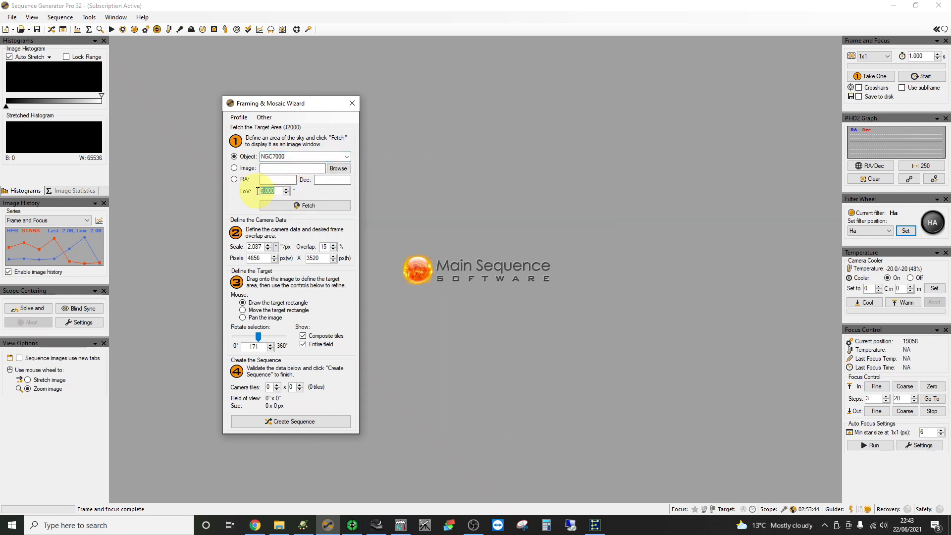
click(296, 206)
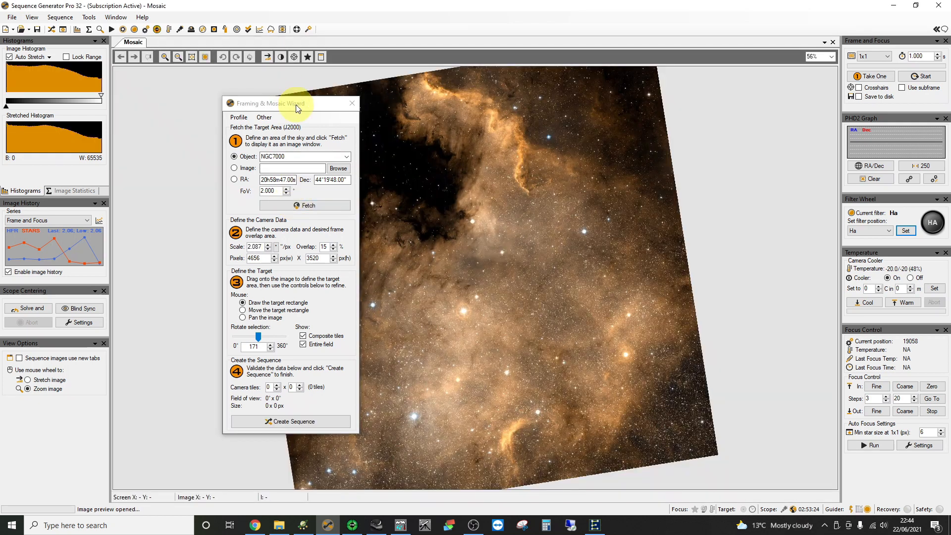
- Refetch NGC7000 at a 5° field of view and draw a 2.70° × 2.04° camera frame on it
drag(297, 108, 187, 105)
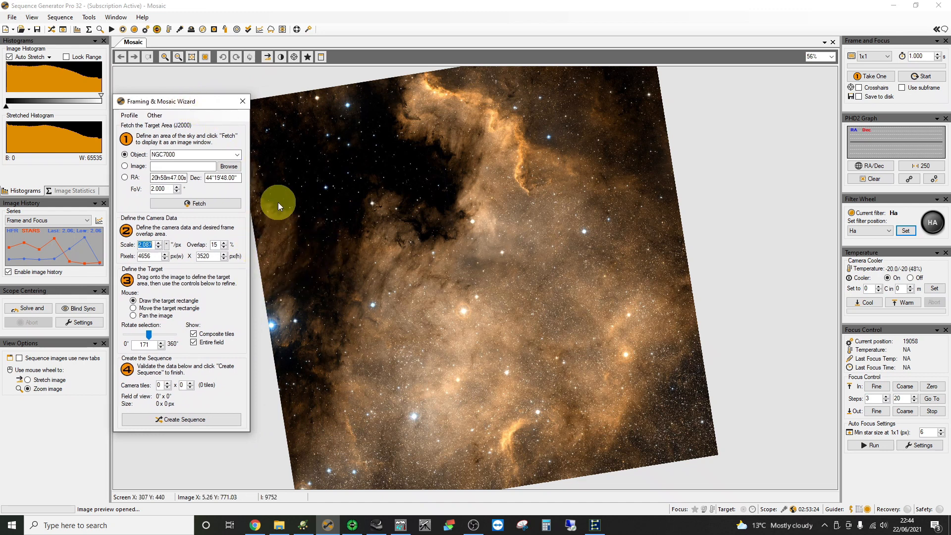
drag(167, 189, 152, 189)
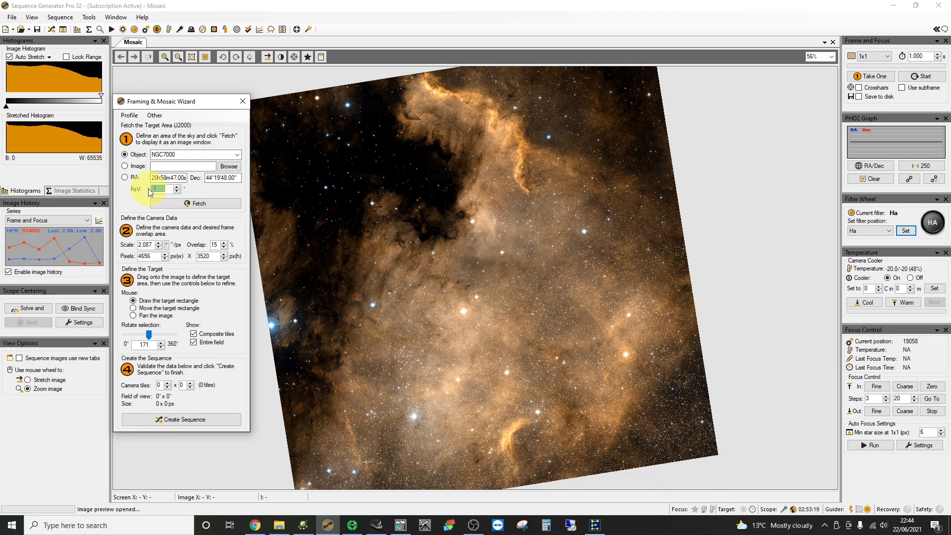
click(190, 203)
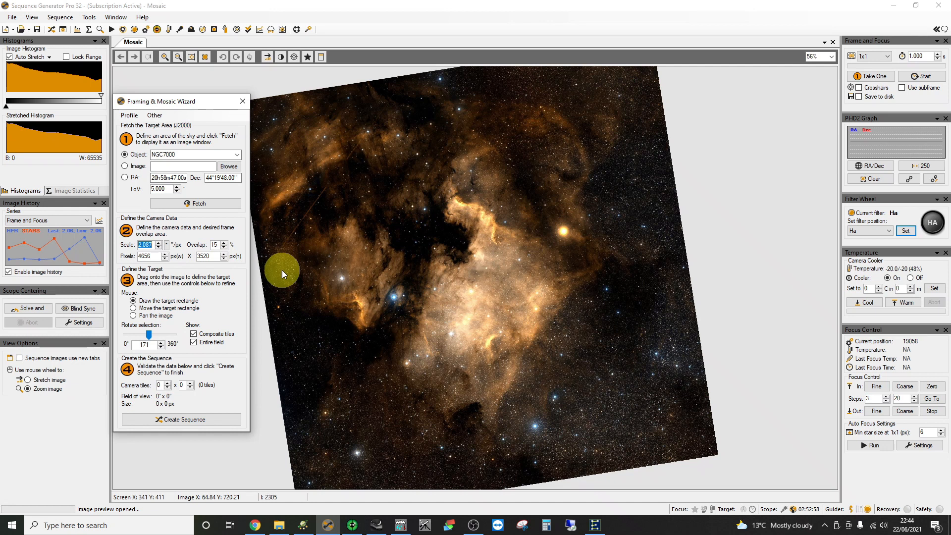
drag(368, 219, 447, 279)
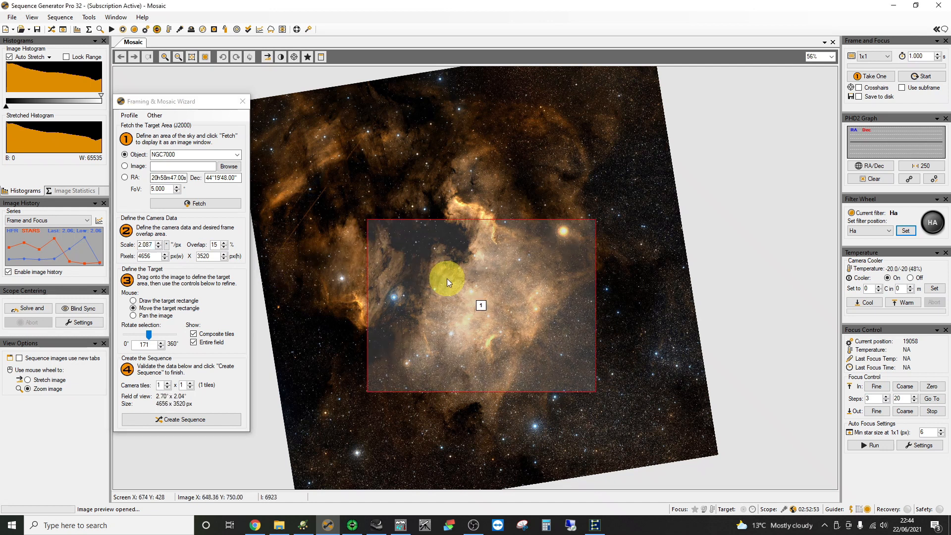
- Try 2×1 and 2×2 mosaic tiles, revert to 1×1, and reposition the frame over the central nebulosity
mouse_move(481, 306)
mouse_down()
mouse_move(422, 238)
mouse_move(454, 237)
mouse_move(430, 262)
mouse_move(424, 227)
mouse_move(440, 245)
mouse_move(420, 251)
mouse_move(423, 228)
mouse_move(434, 233)
mouse_move(429, 253)
mouse_up()
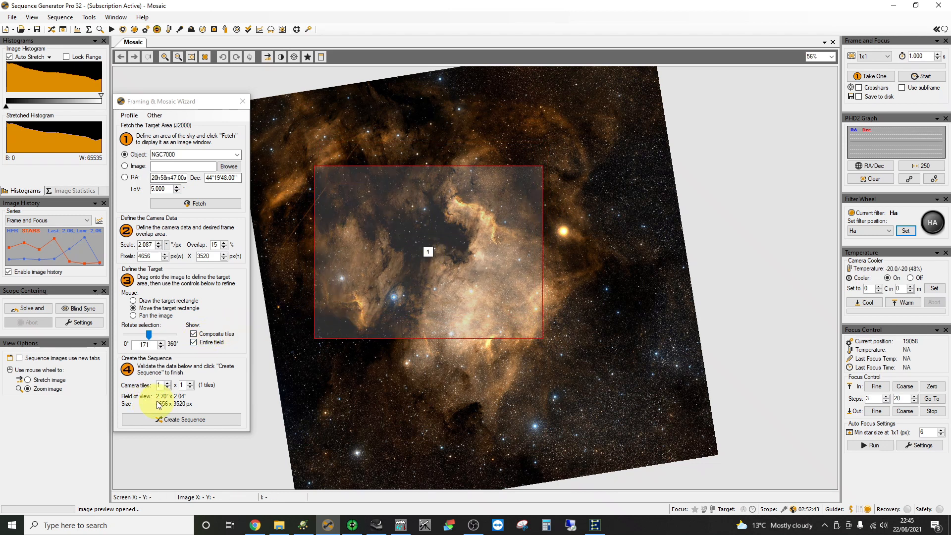
click(168, 385)
click(168, 383)
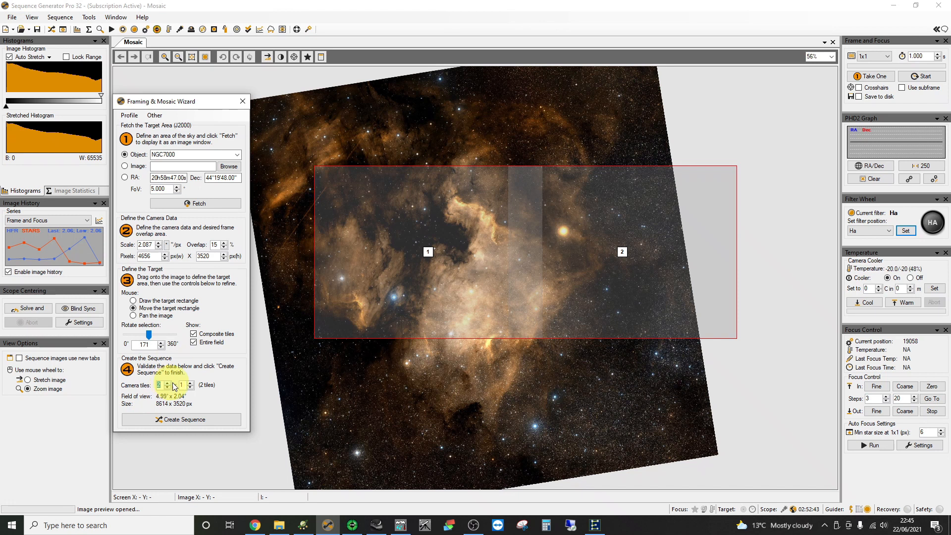
click(190, 383)
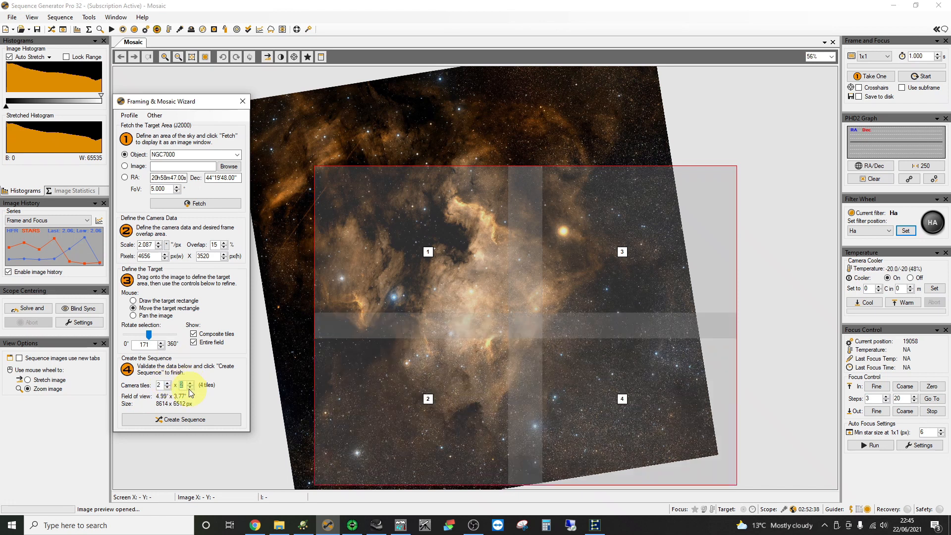
click(190, 388)
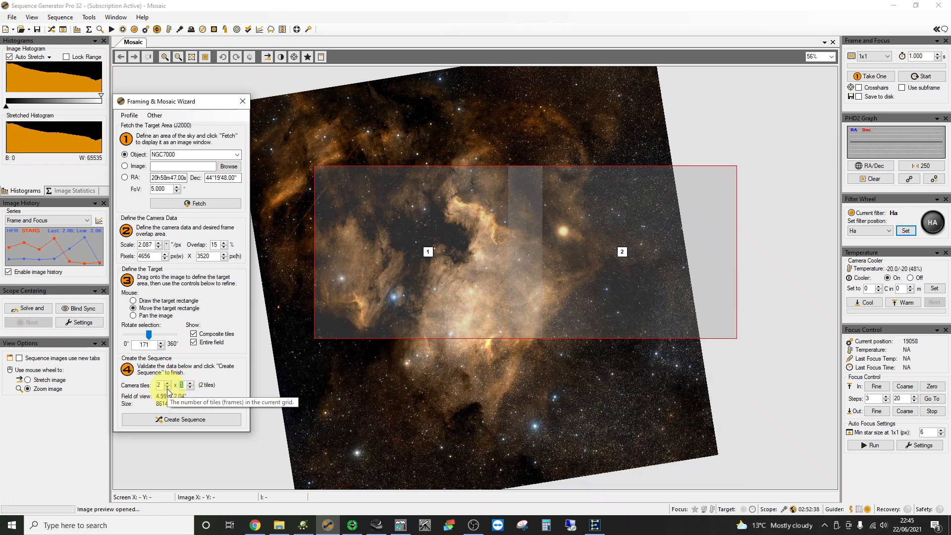
click(167, 388)
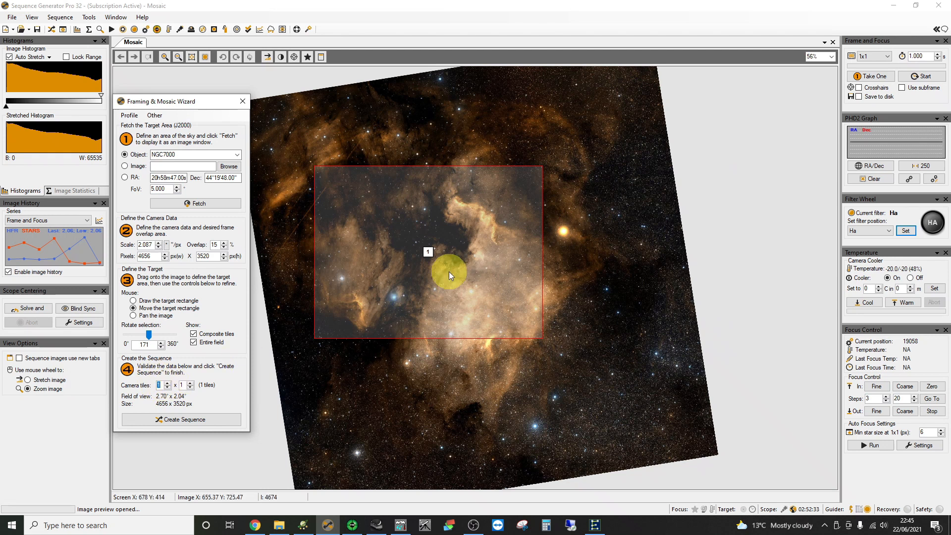
drag(427, 254, 371, 287)
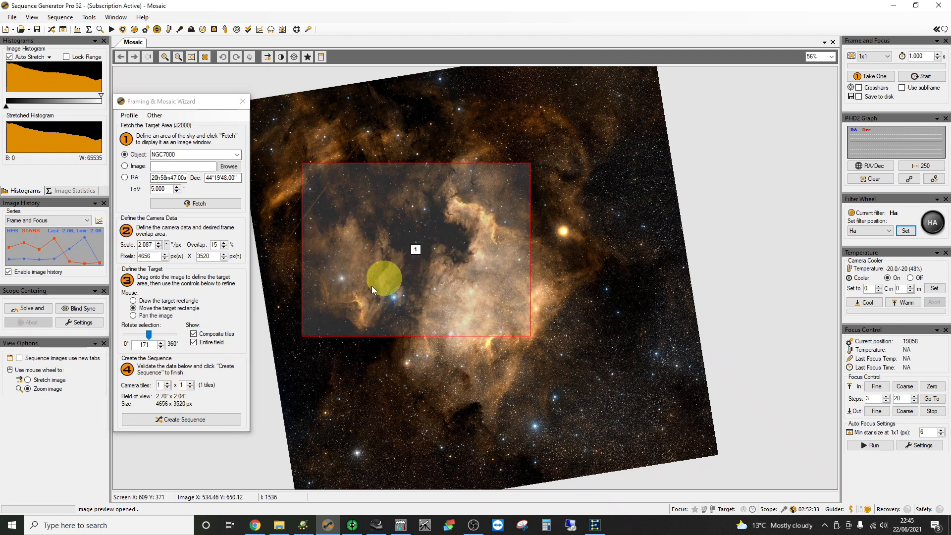
- Rotate the NGC7000 target frame to 195° and nudge it onto the central nebula
click(149, 334)
mouse_move(149, 334)
mouse_down()
mouse_move(138, 336)
mouse_move(152, 334)
mouse_up()
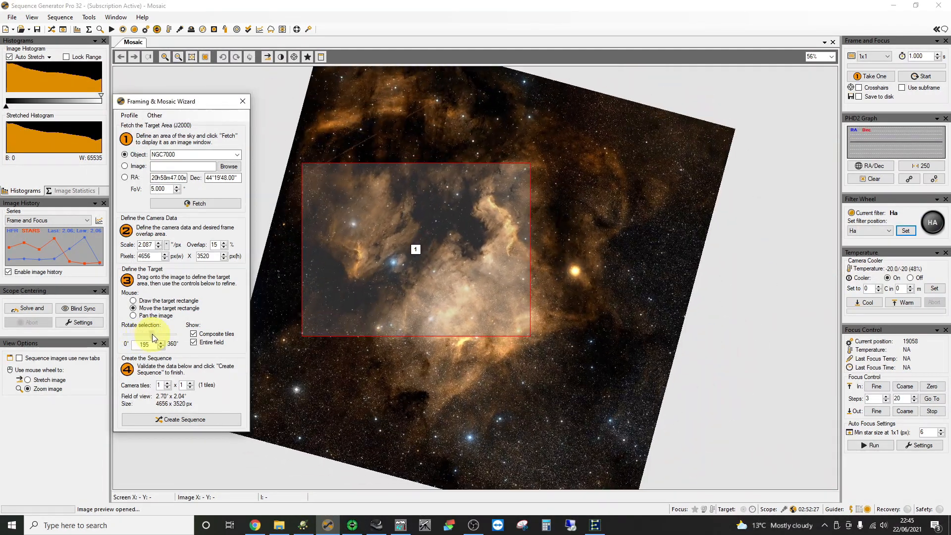
drag(417, 255, 439, 227)
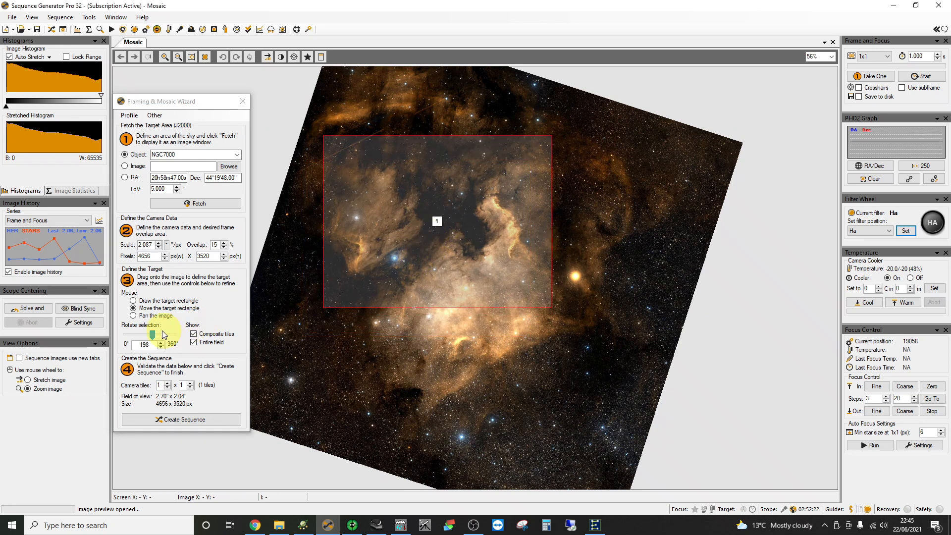
drag(153, 334, 153, 334)
drag(436, 220, 431, 223)
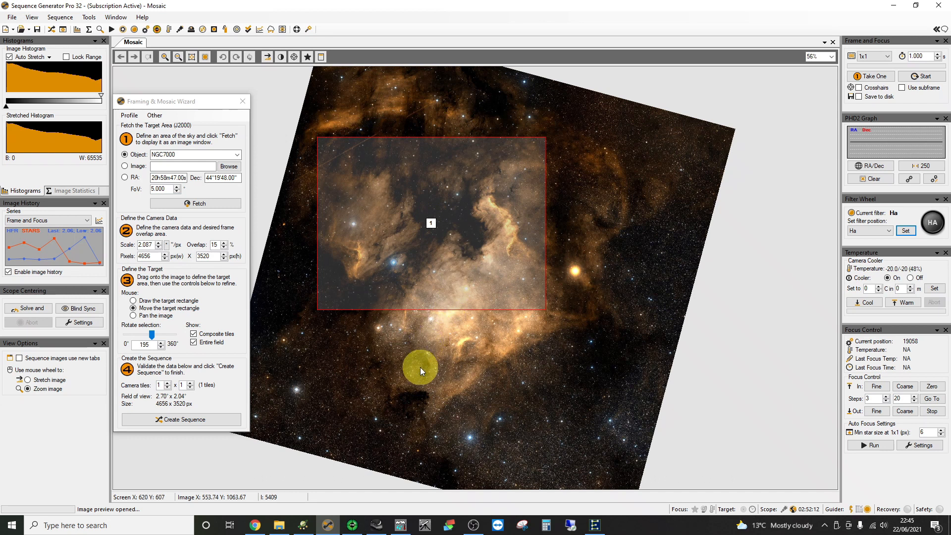
- Create the NGC7000 sequence target with 'Replace targets in sequence' selected
click(169, 420)
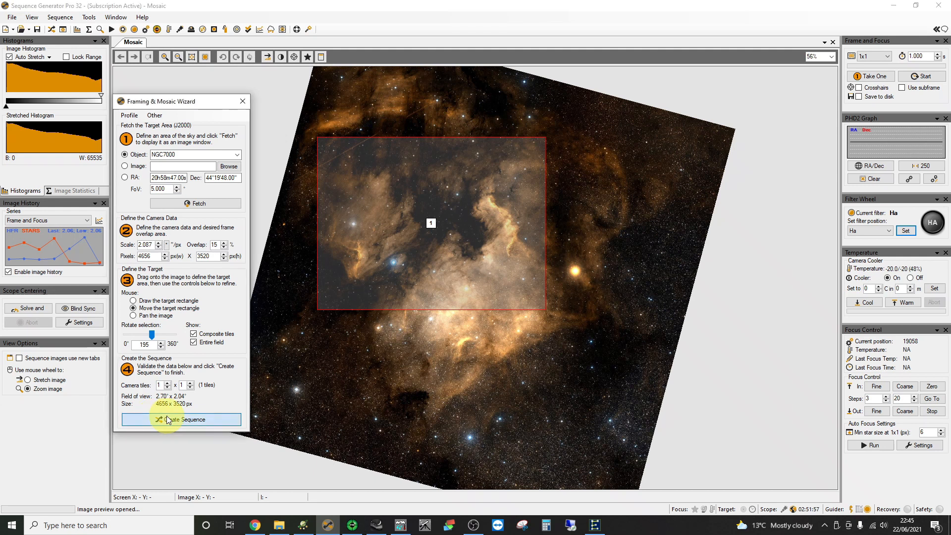
drag(171, 181, 236, 191)
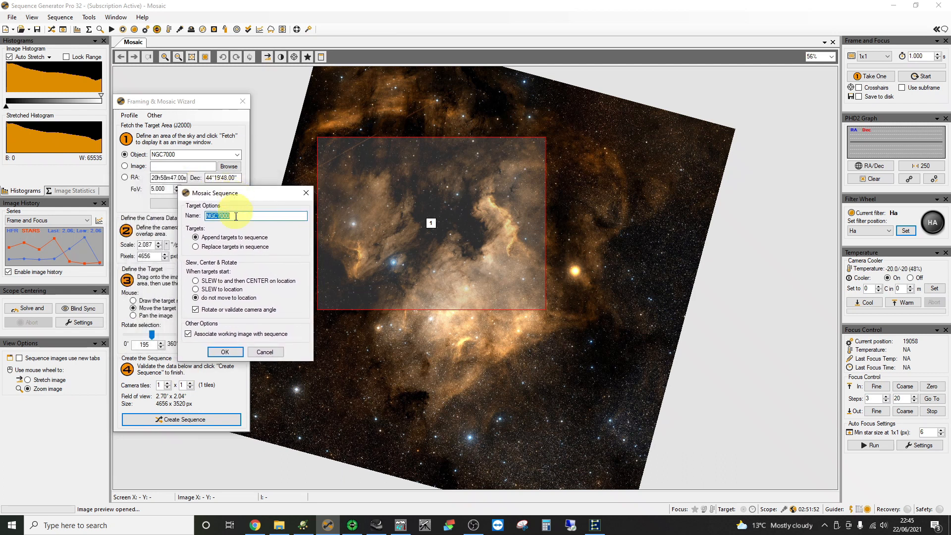
click(197, 247)
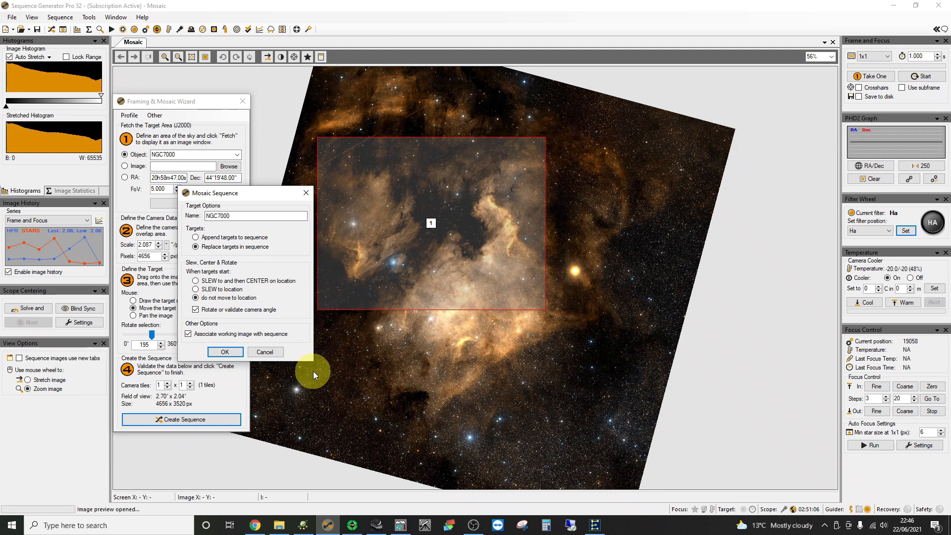
click(225, 353)
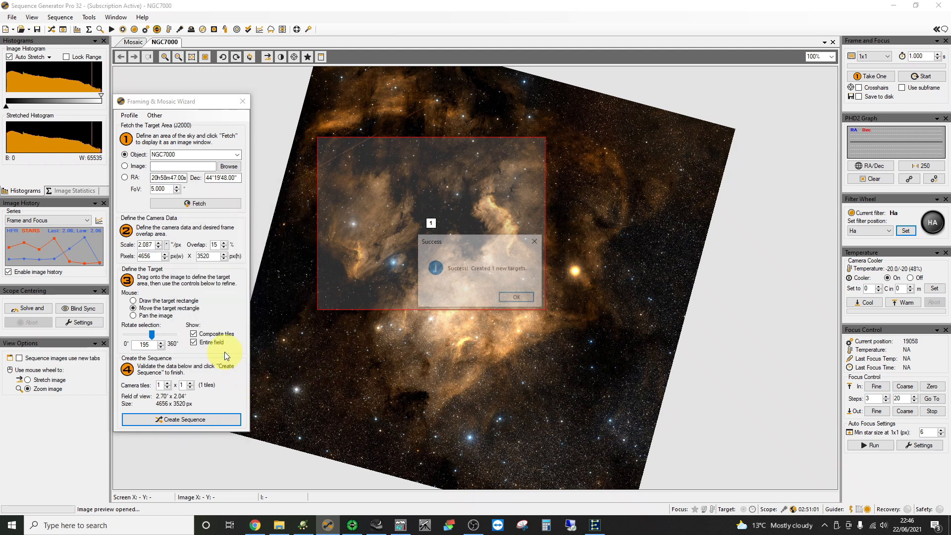
- Open the NGC7000 sequence, connect the Manual Rotator under Equipment, and move the window aside
click(509, 299)
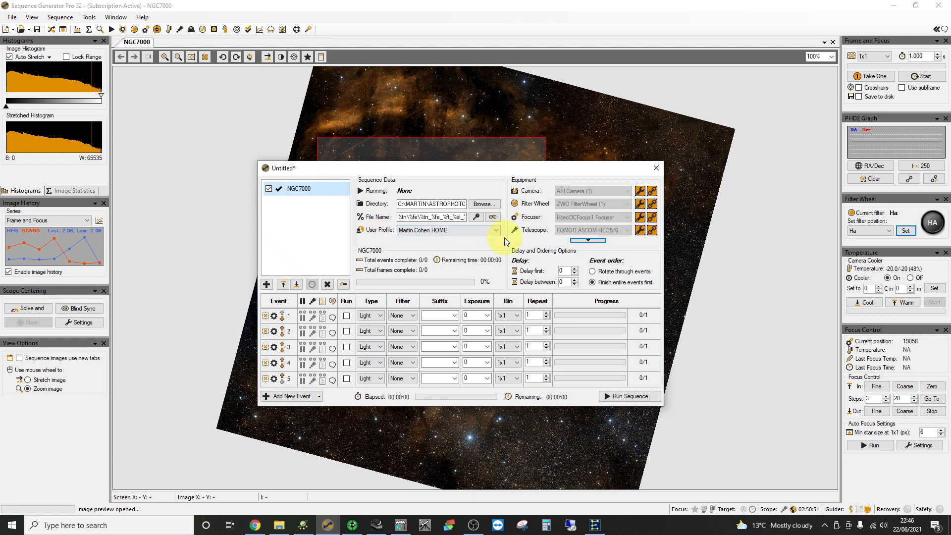
click(596, 242)
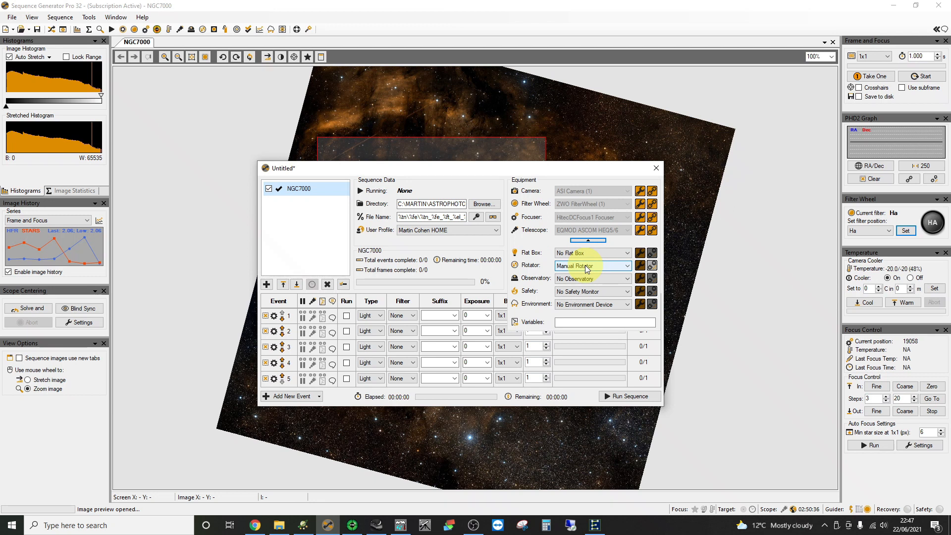
click(652, 265)
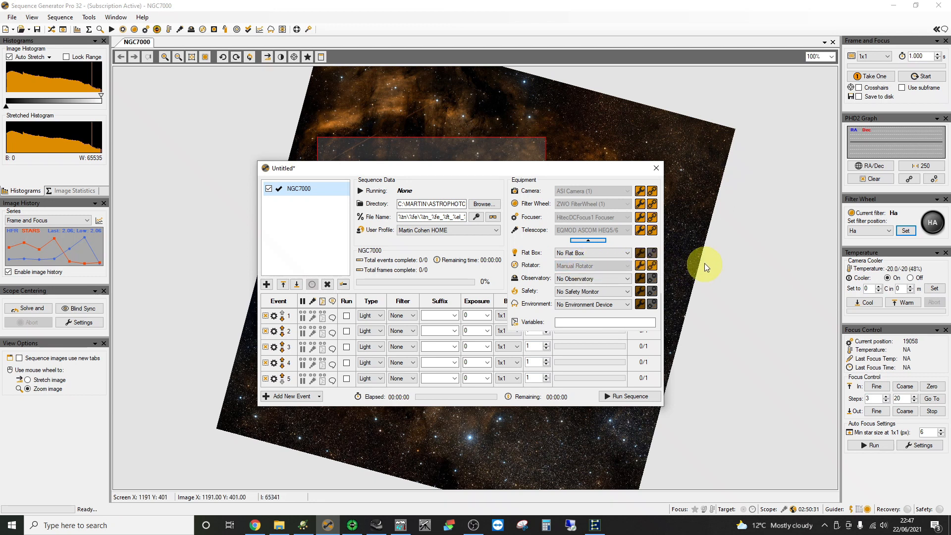
click(586, 242)
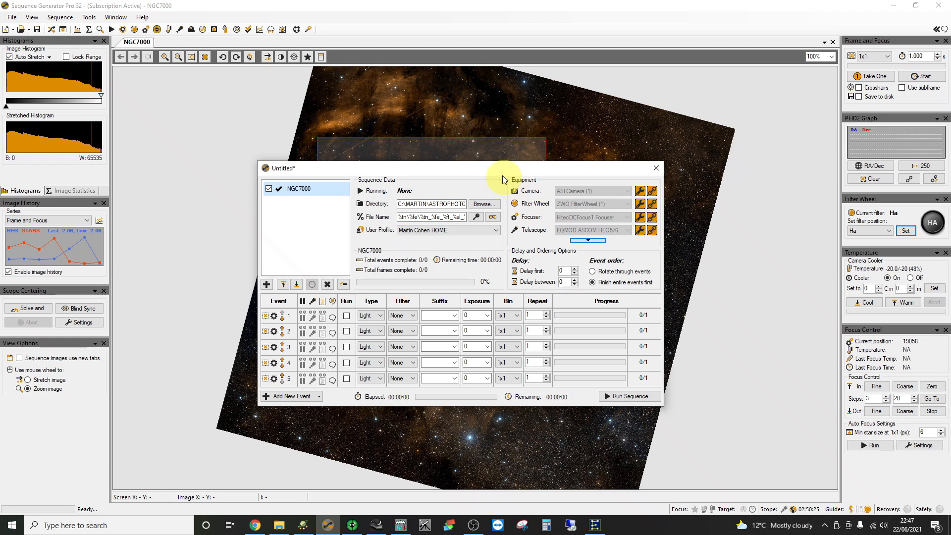
drag(492, 171, 721, 257)
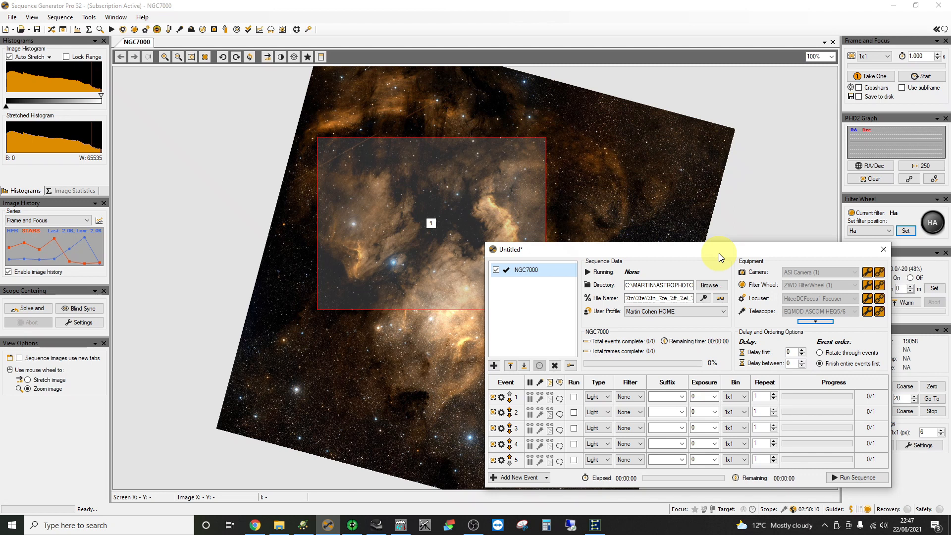
- Run Center Target & Rotate Camera on the NGC7000 target and follow the slew in Stellarium
drag(721, 256, 649, 262)
right_click(453, 275)
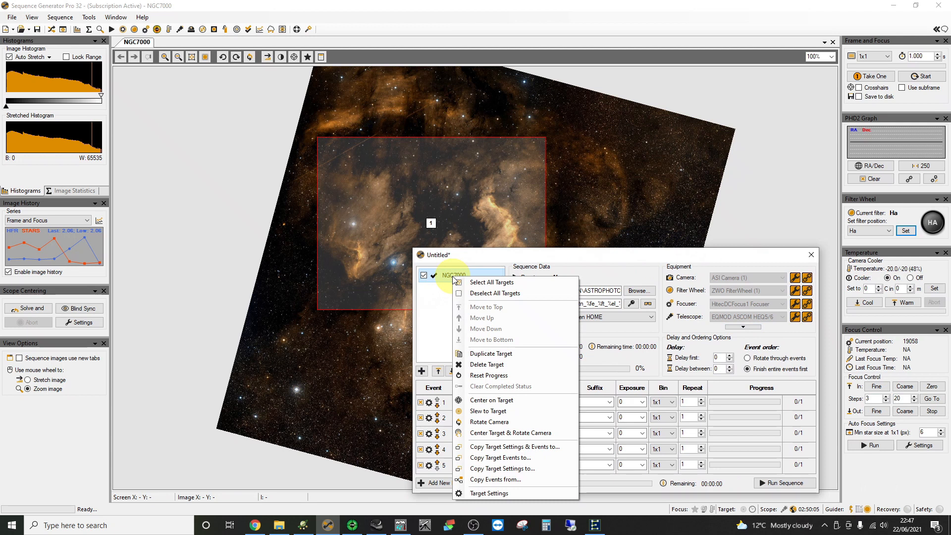
click(494, 434)
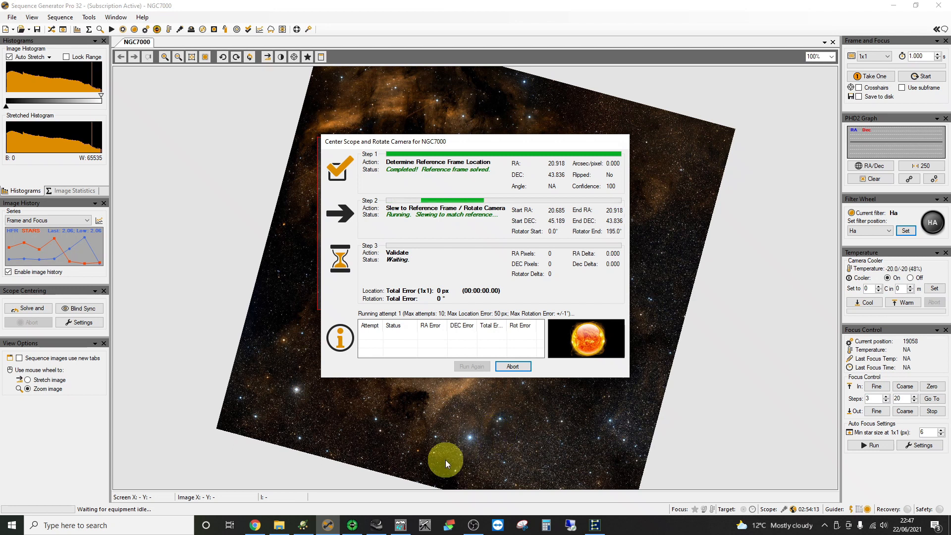
click(377, 525)
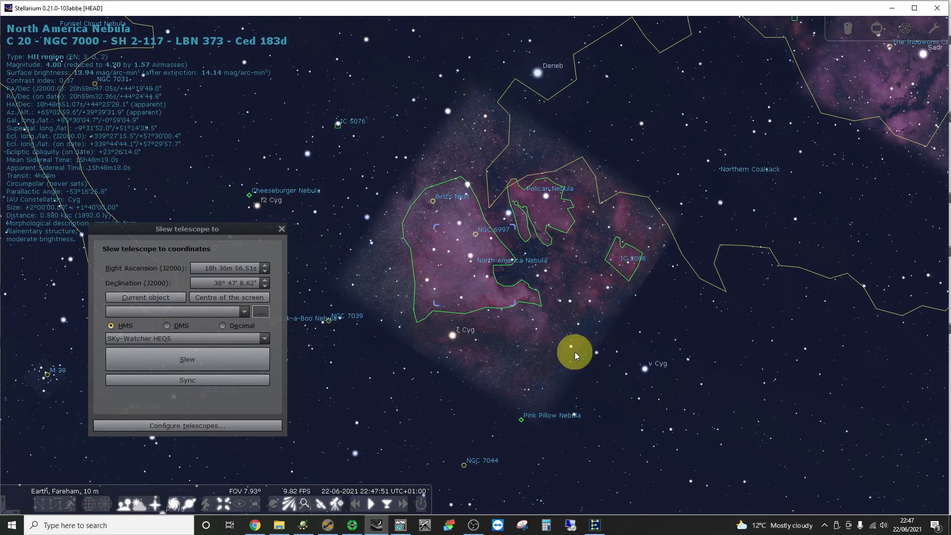
- Zoom out in Stellarium to watch the HEQ5 reticle cross Cygnus, then return to Sequence Generator Pro
scroll(574, 353, down, 5)
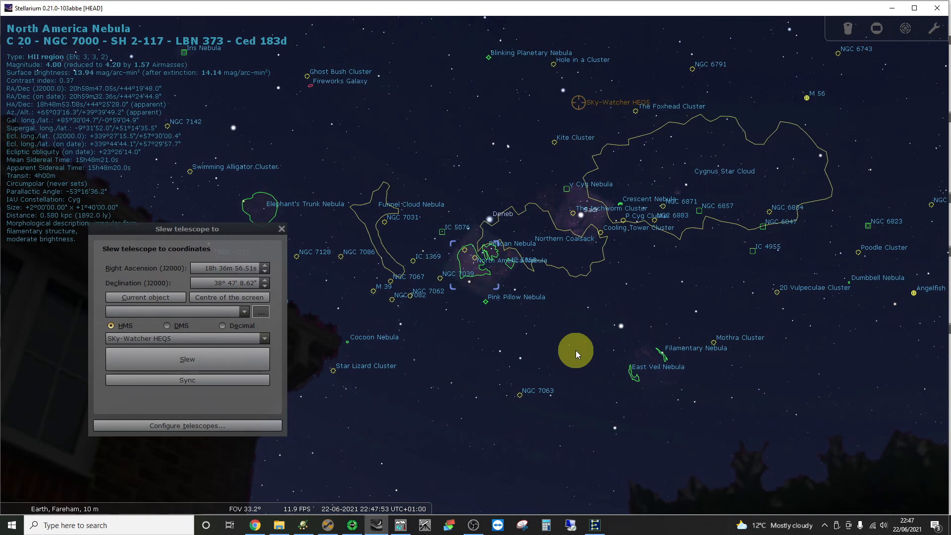
click(328, 526)
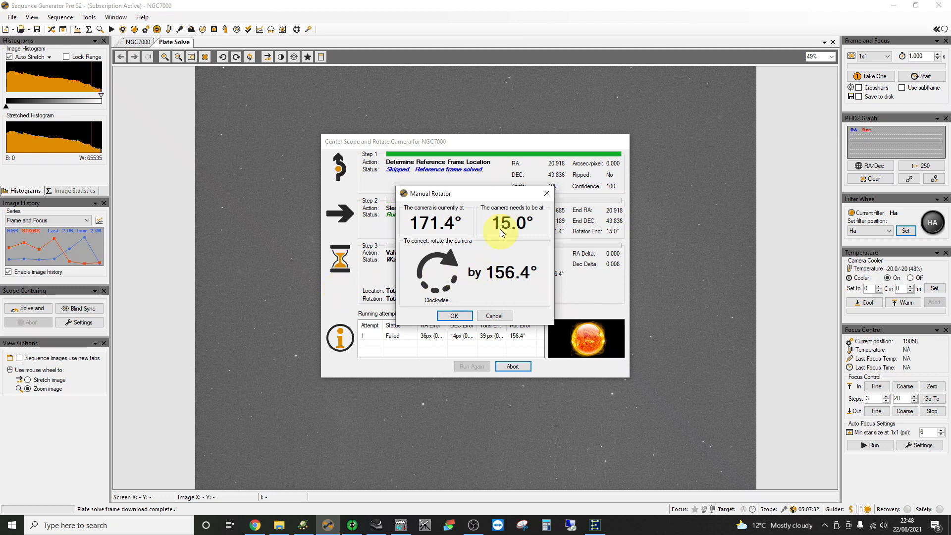
- Rotate the camera 156.4° clockwise to 15.0°, confirm it, and finish once validation succeeds at 0.9° error
drag(478, 196, 472, 141)
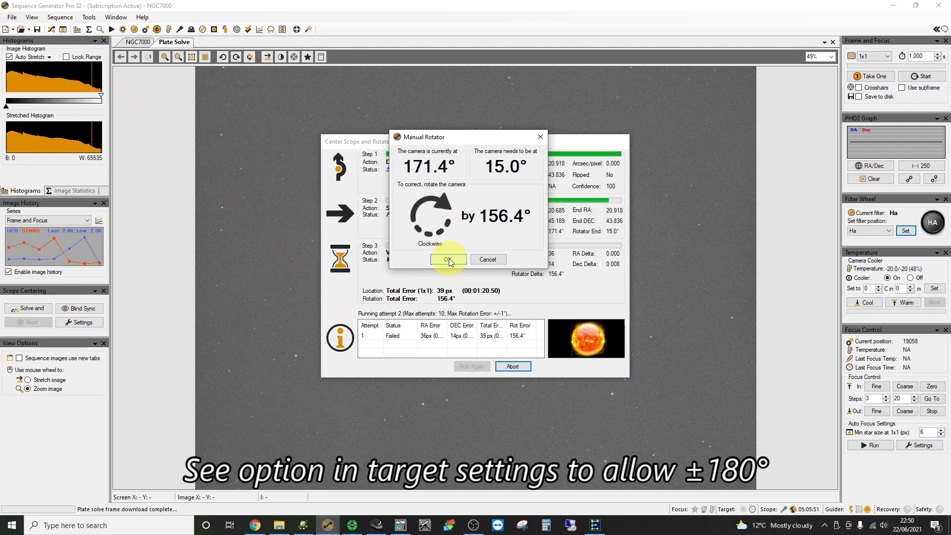
click(449, 260)
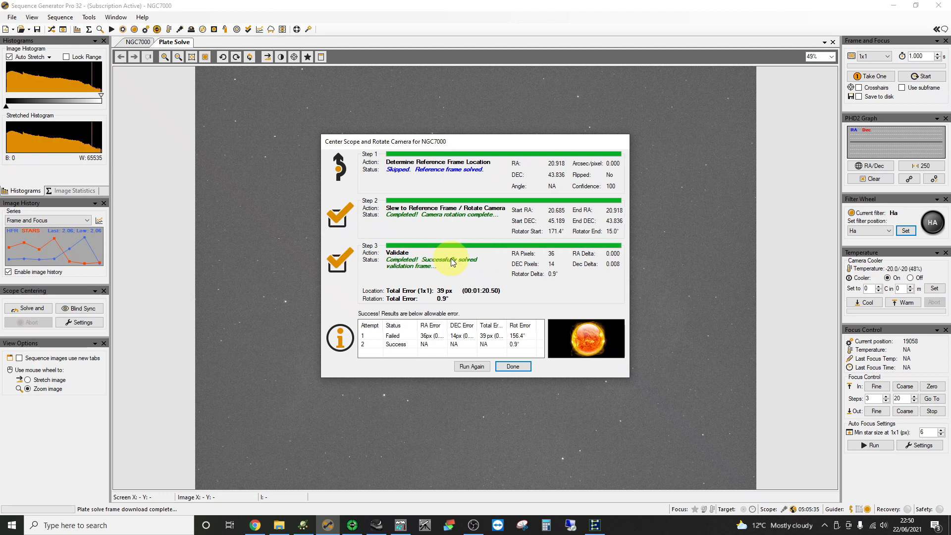
click(508, 367)
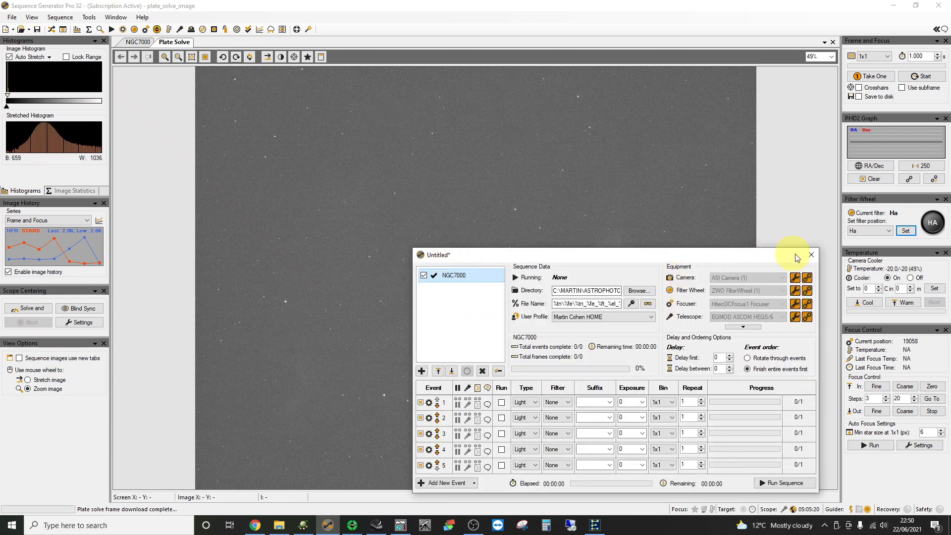
- Close the sequence window and take one 20-second Frame and Focus test exposure
click(811, 256)
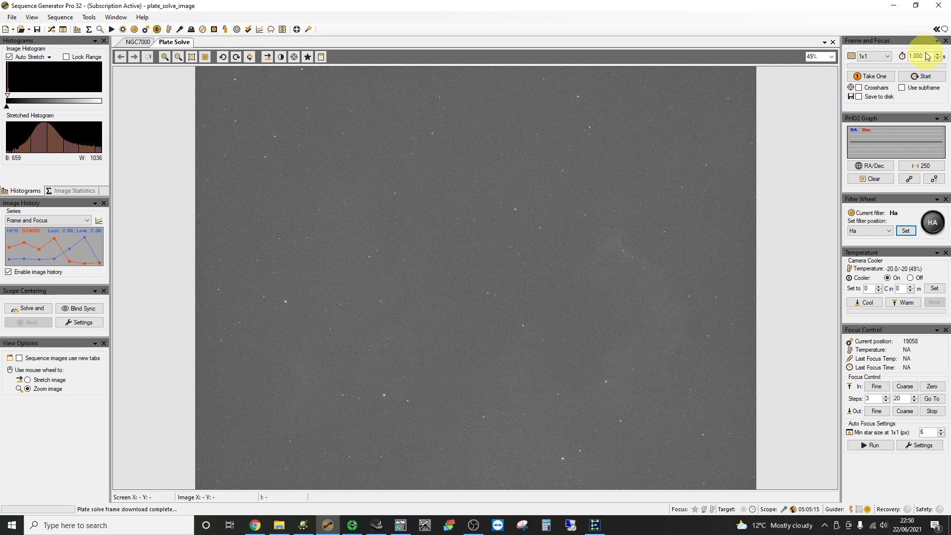
drag(925, 56, 897, 56)
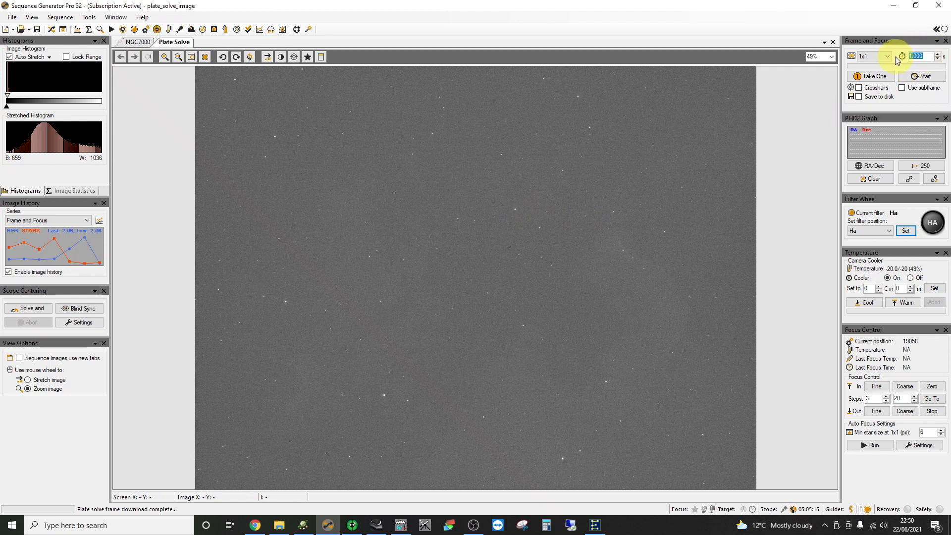
text(20)
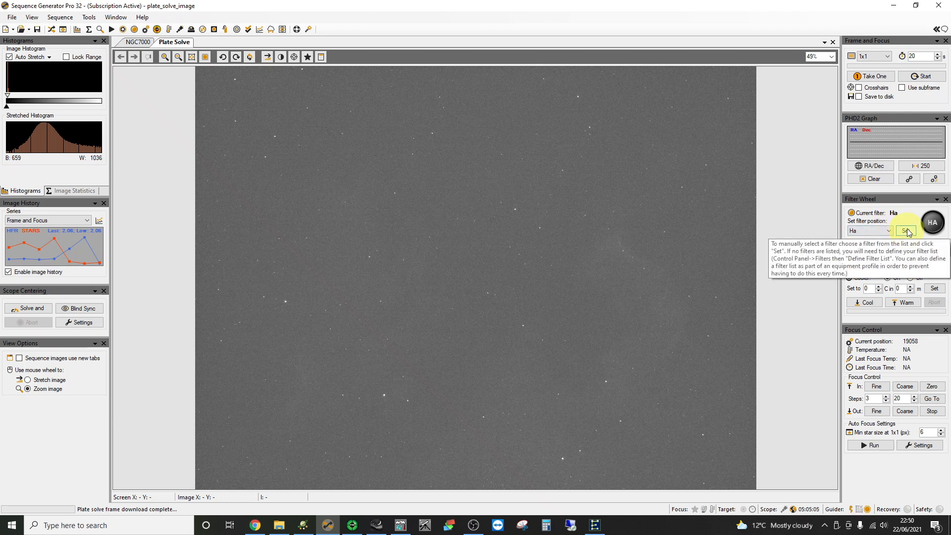
click(869, 78)
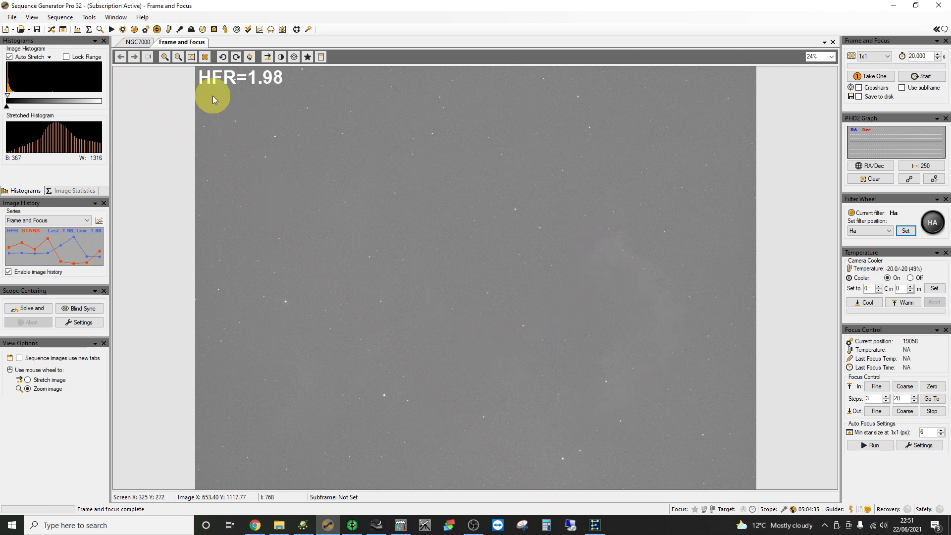
click(138, 43)
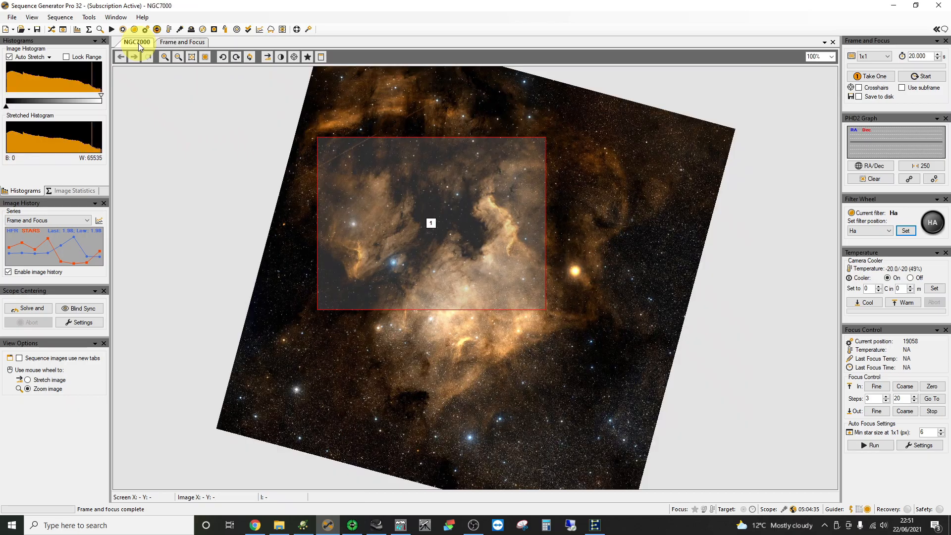
scroll(377, 188, up, 3)
scroll(377, 189, up, 3)
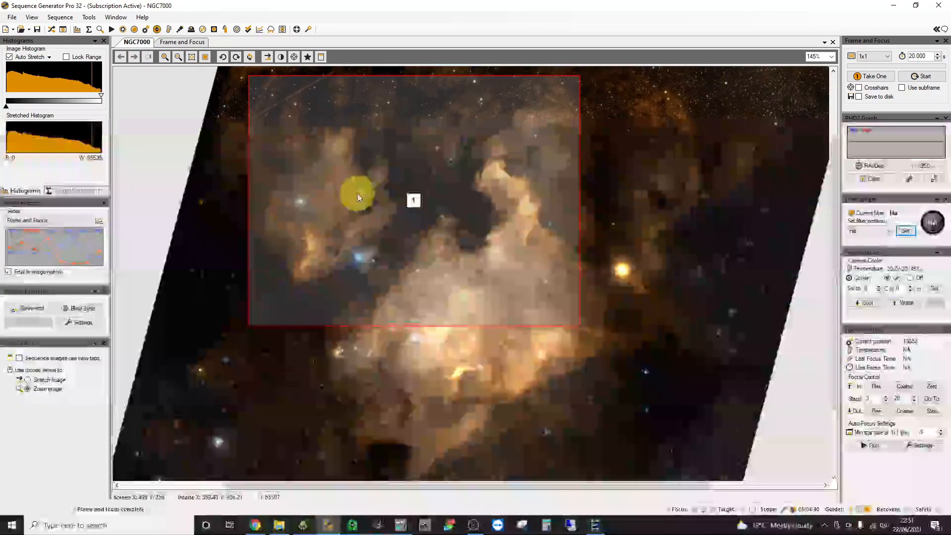
scroll(458, 264, up, 3)
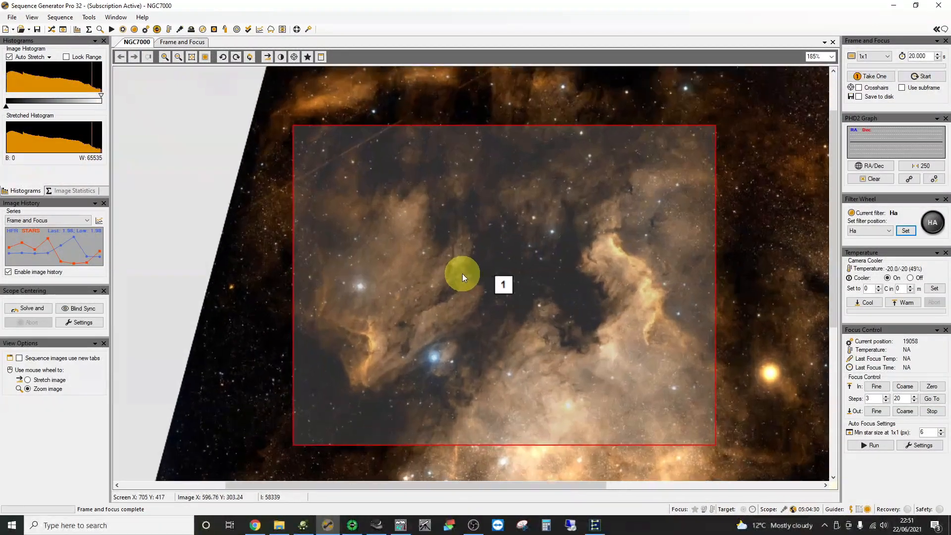
drag(454, 282, 438, 267)
scroll(441, 269, up, 1)
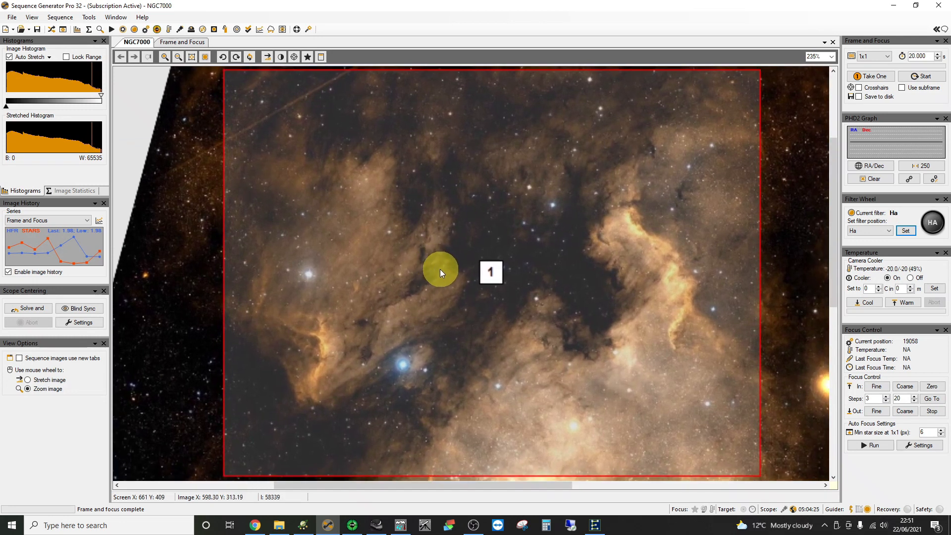
drag(437, 268, 430, 270)
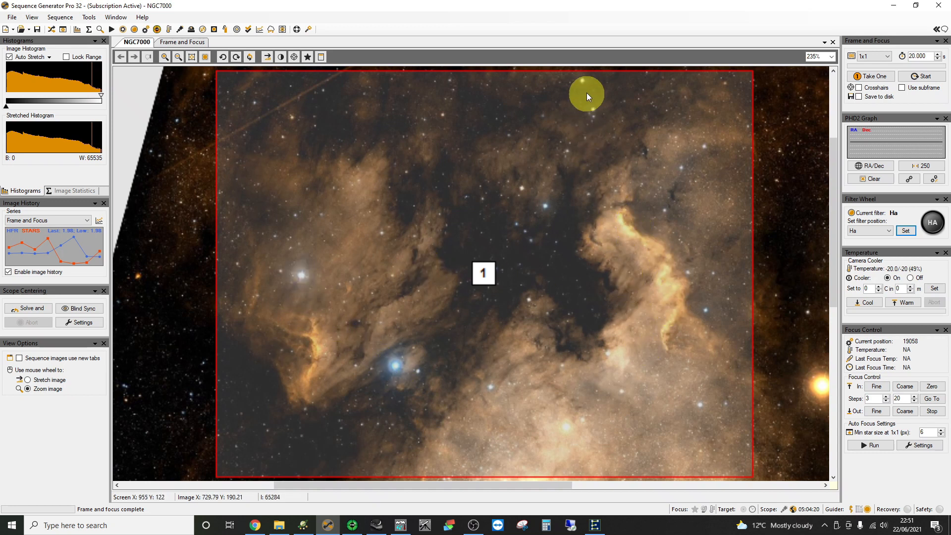
click(174, 44)
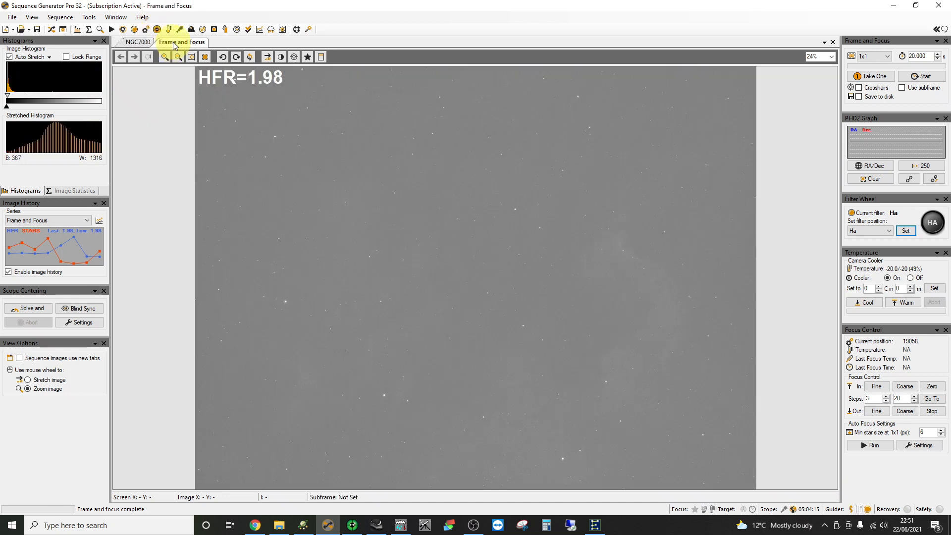